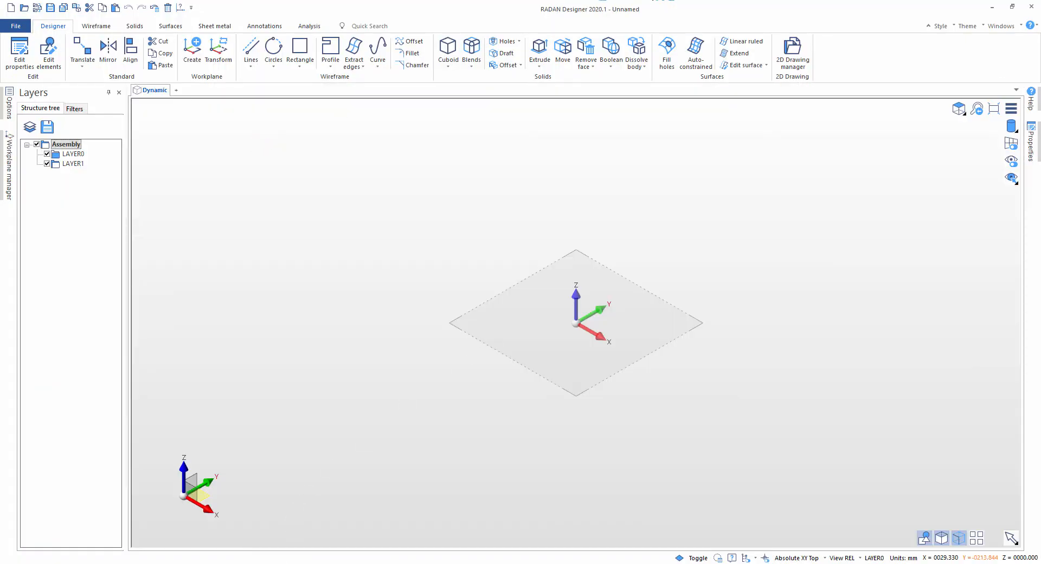
Step: Import 1 CNC Training 2.SLDPRT from the desktop folder Files, 1 Unfold and edit, using the SolidWorks library
key("super+e")
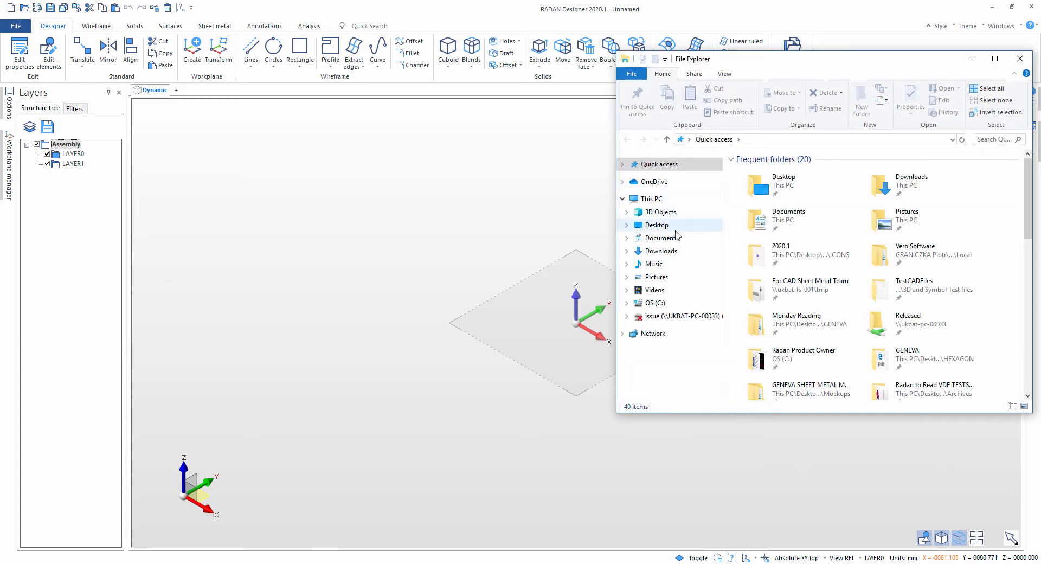
left_click(657, 225)
double_click(756, 170)
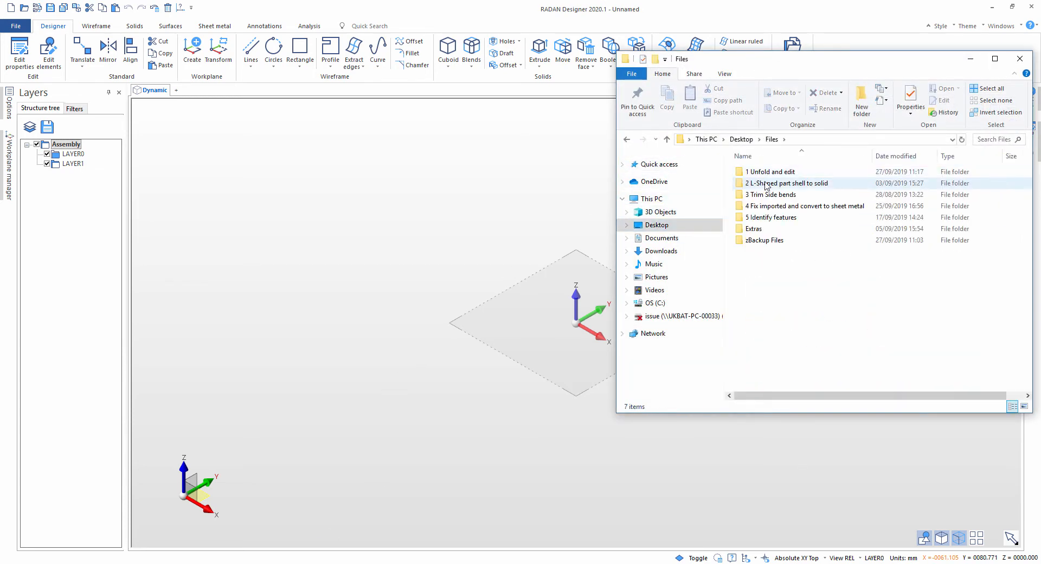
double_click(768, 171)
left_click(759, 172)
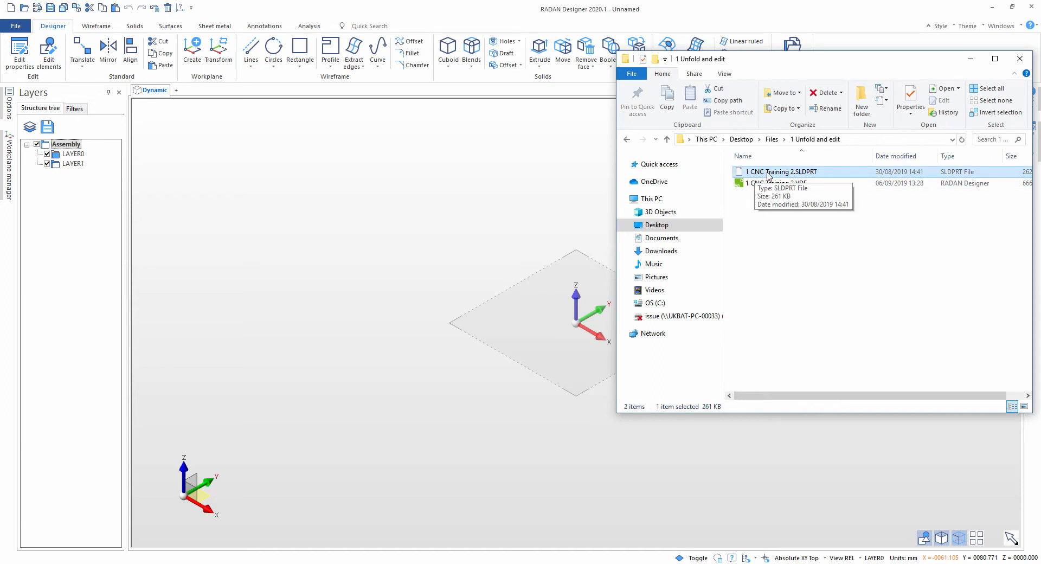
left_click_drag(768, 176, 426, 214)
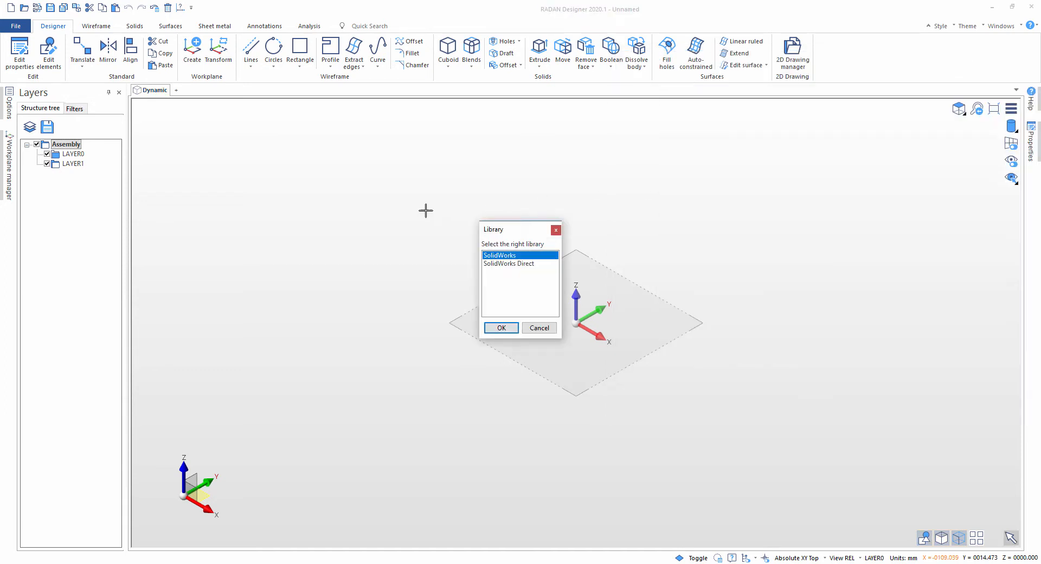
left_click(499, 328)
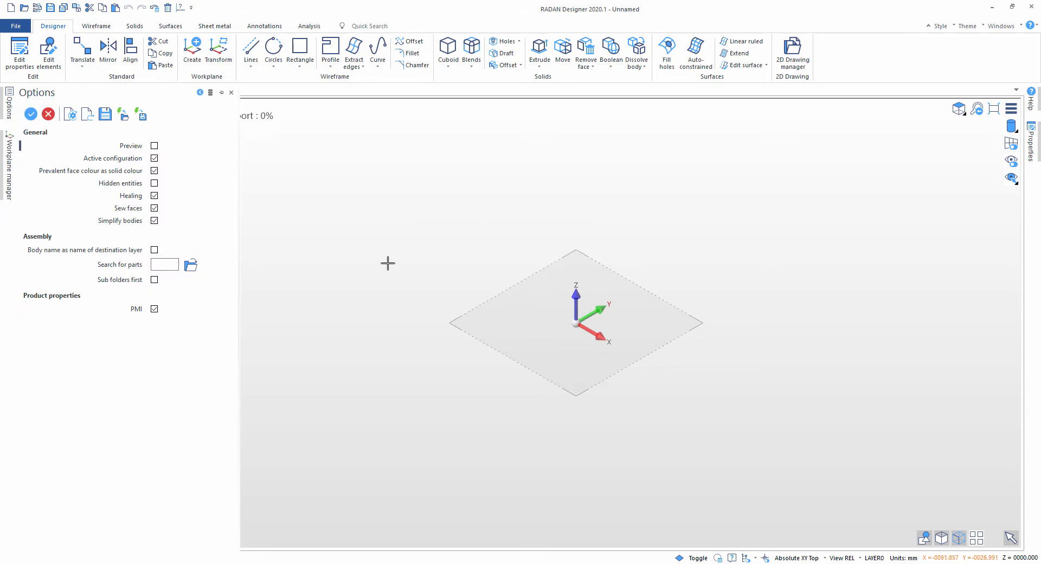
Step: Examine the imported tray's side walls, flanges and slotted base from several angles
middle_click_drag(405, 320, 556, 383)
middle_click_drag(532, 420, 618, 397)
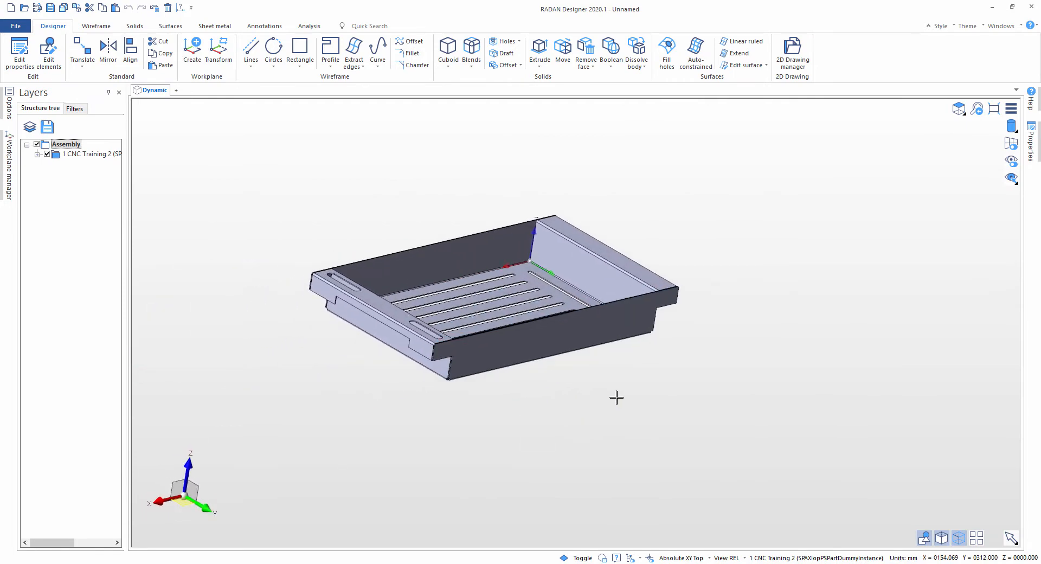
scroll(515, 406, "up", 3)
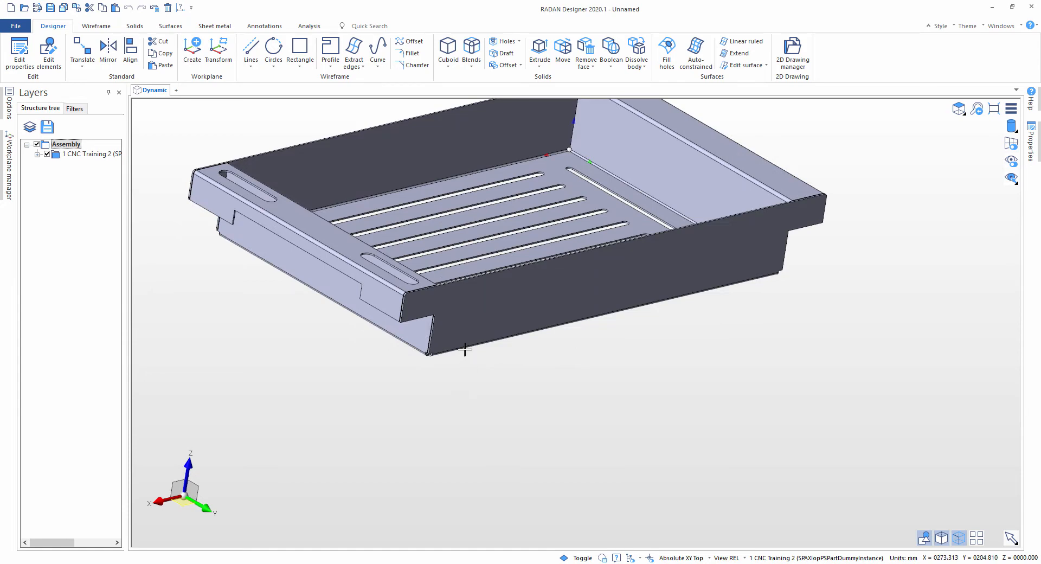
scroll(575, 360, "down", 1)
middle_click_drag(575, 361, 515, 415)
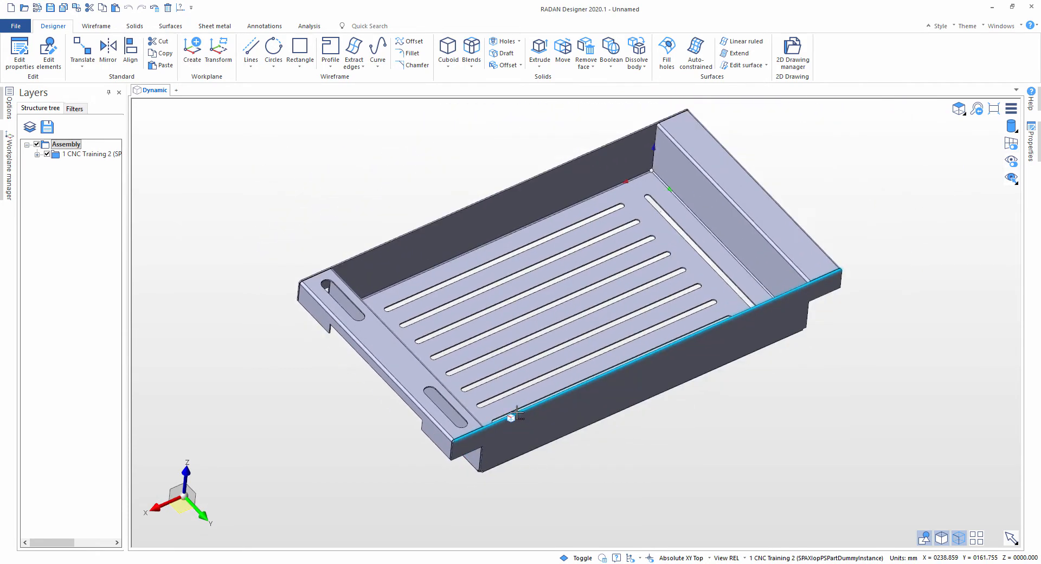
left_click(216, 26)
scroll(290, 182, "down", 1)
middle_click_drag(290, 183, 316, 195)
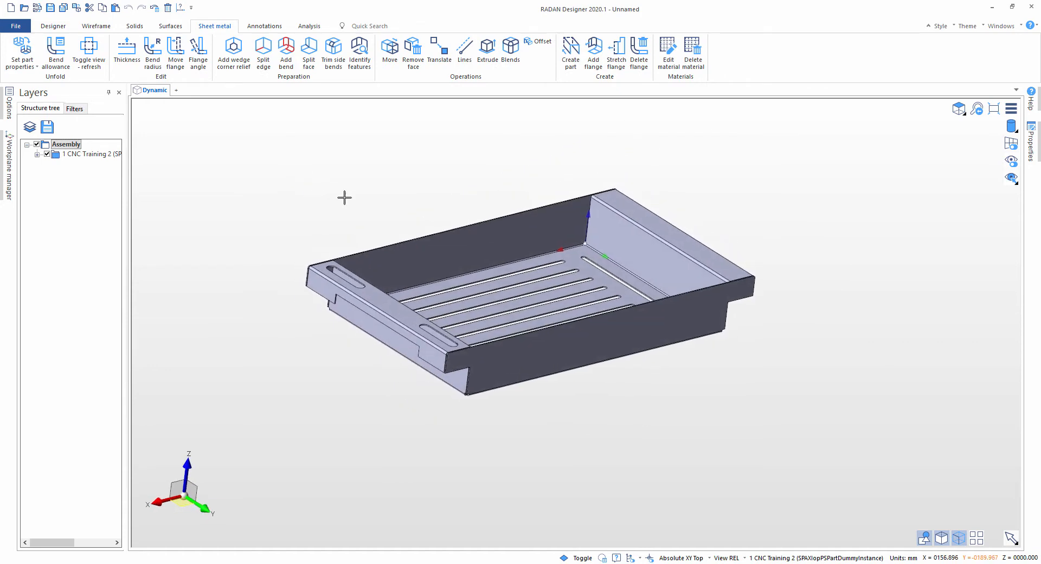
Step: Set the sheet metal part properties with automatic selection off and the long side wall's outer face as primary face
left_click(25, 43)
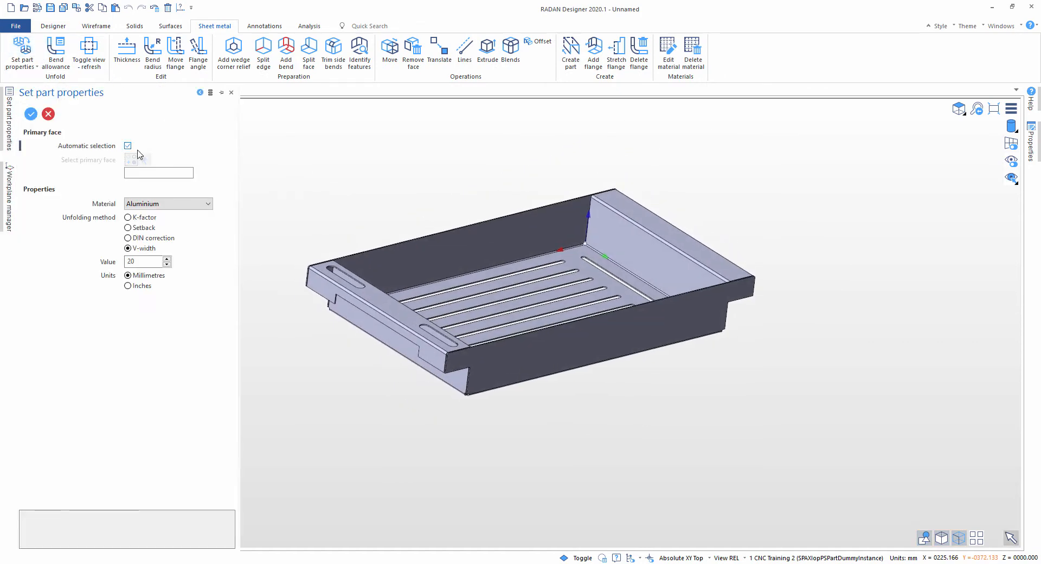
left_click(128, 146)
middle_click_drag(503, 370, 533, 393)
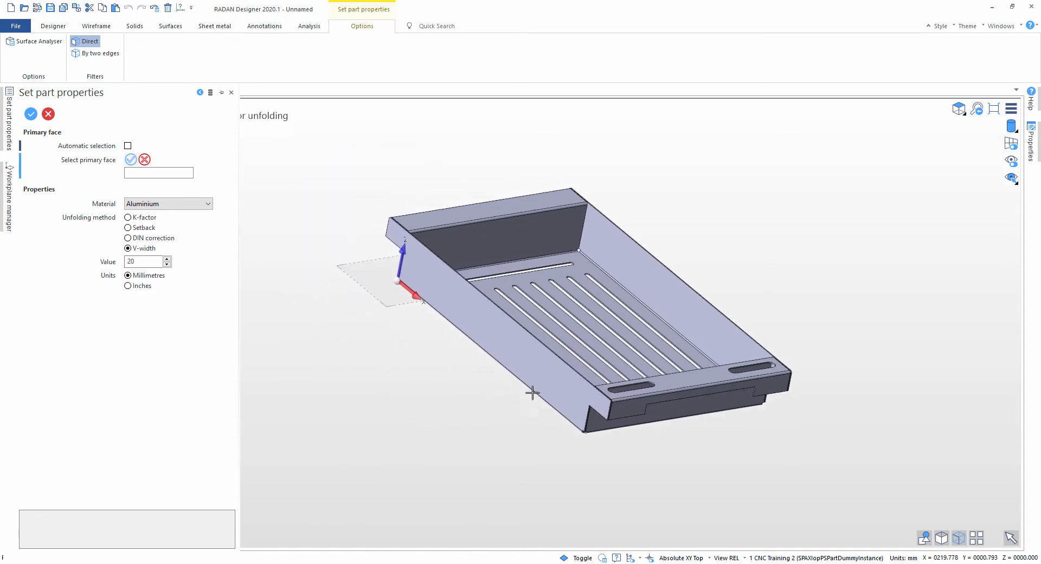
left_click(469, 339)
middle_click_drag(428, 372, 473, 379)
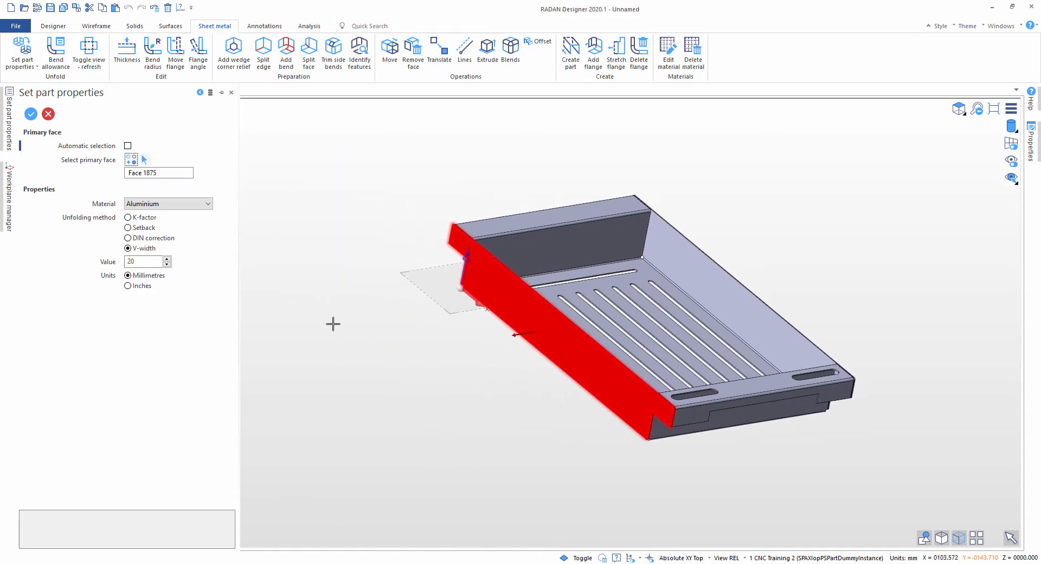
left_click(131, 159)
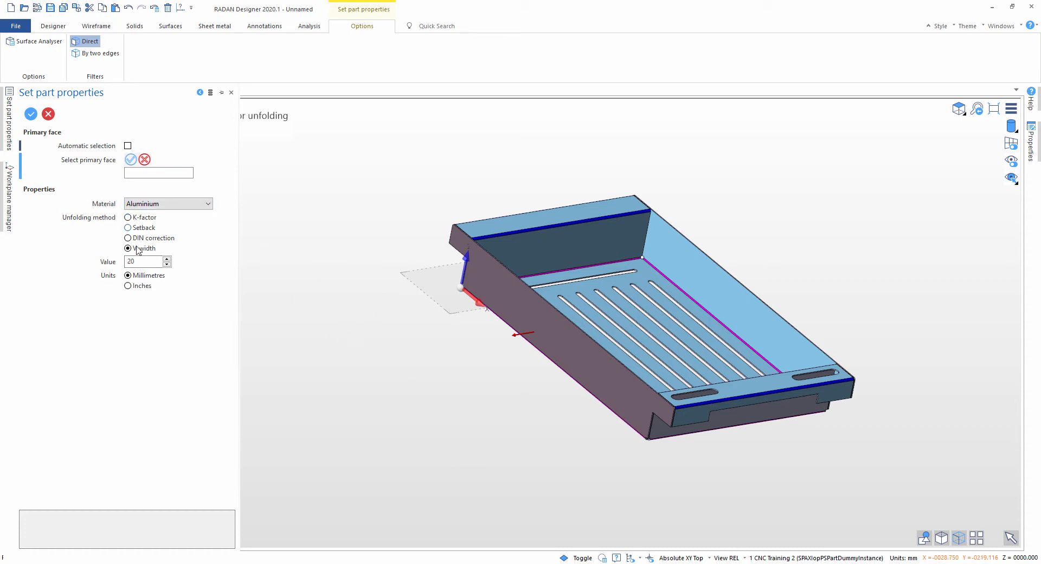
key("Escape")
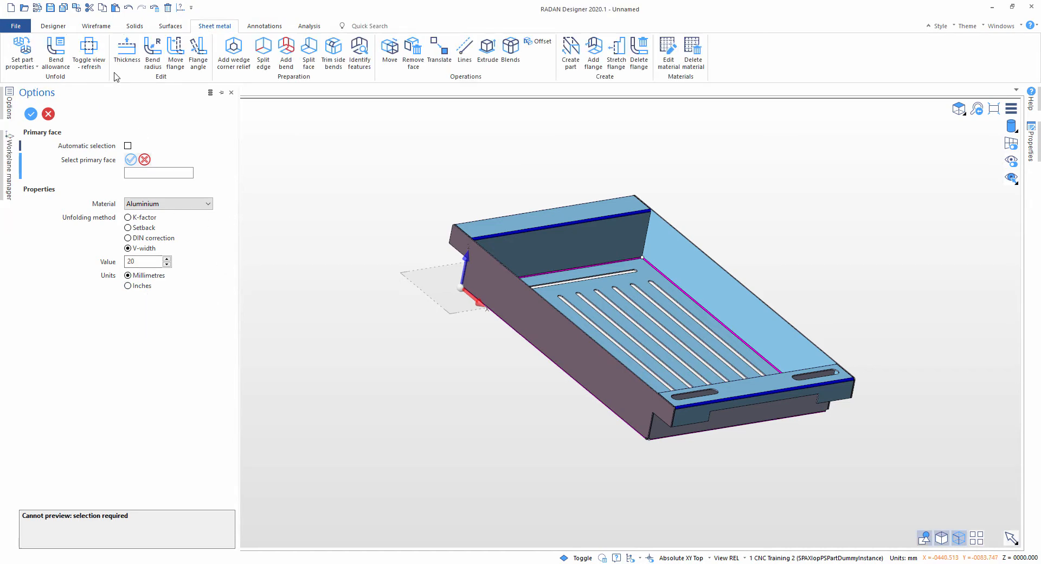
Step: Check the flat pattern based on the side wall, and return to the folded part
left_click(93, 48)
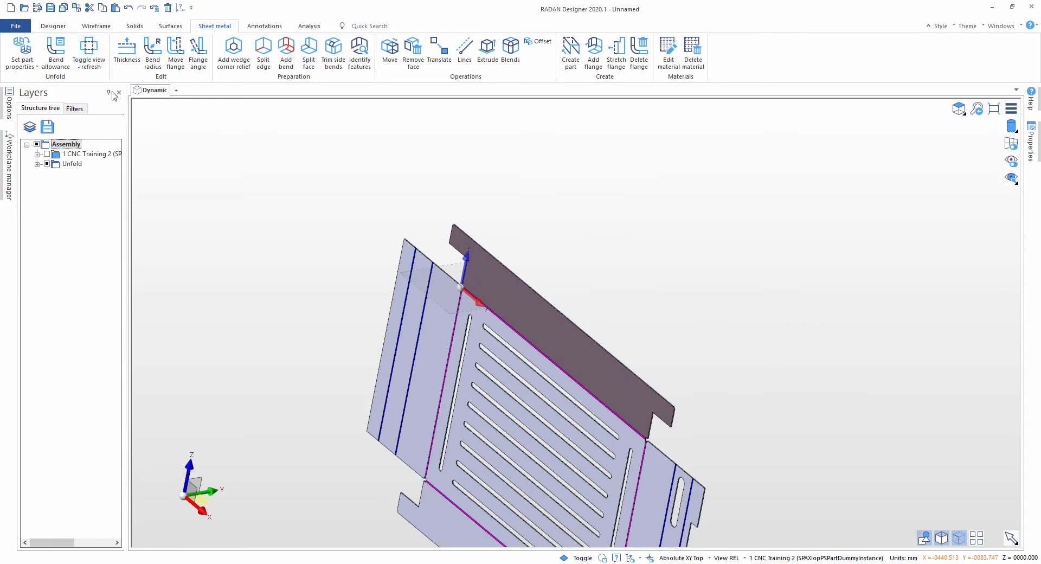
middle_click_drag(194, 125, 266, 165)
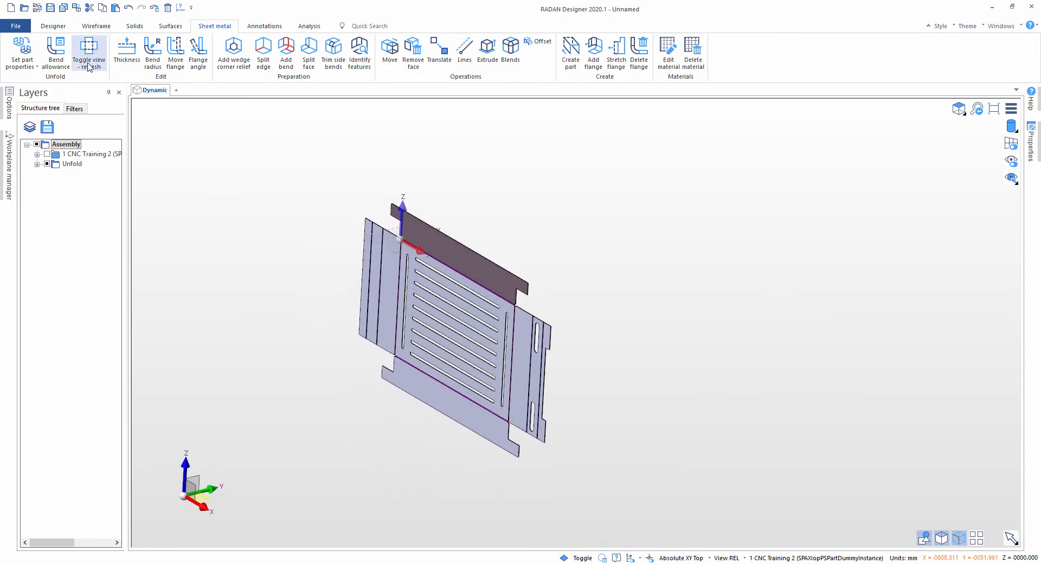
left_click(89, 50)
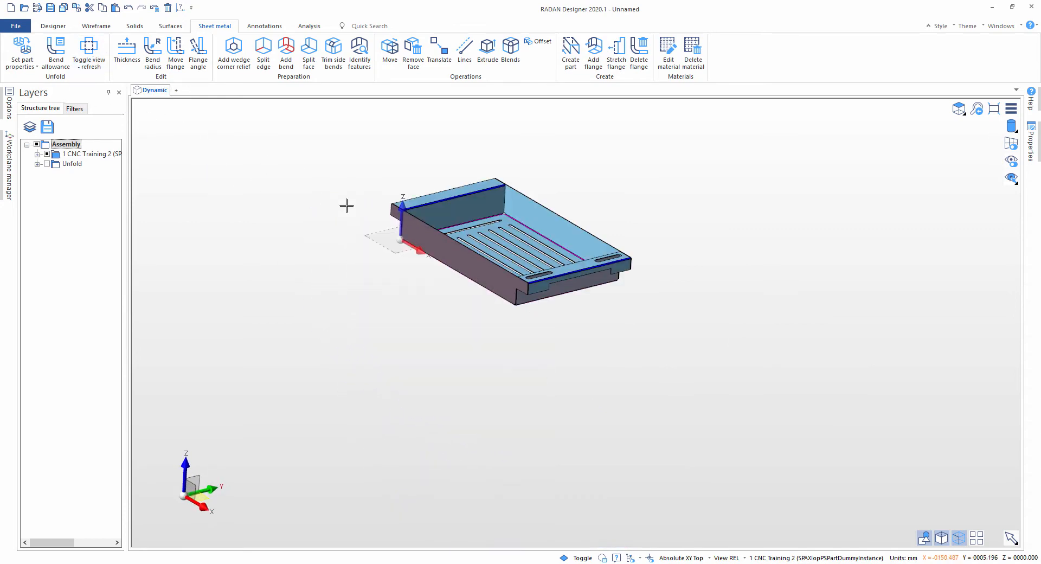
Step: Set the part properties to automatic primary face selection and K-factor unfolding with a value of 0.43
left_click(22, 50)
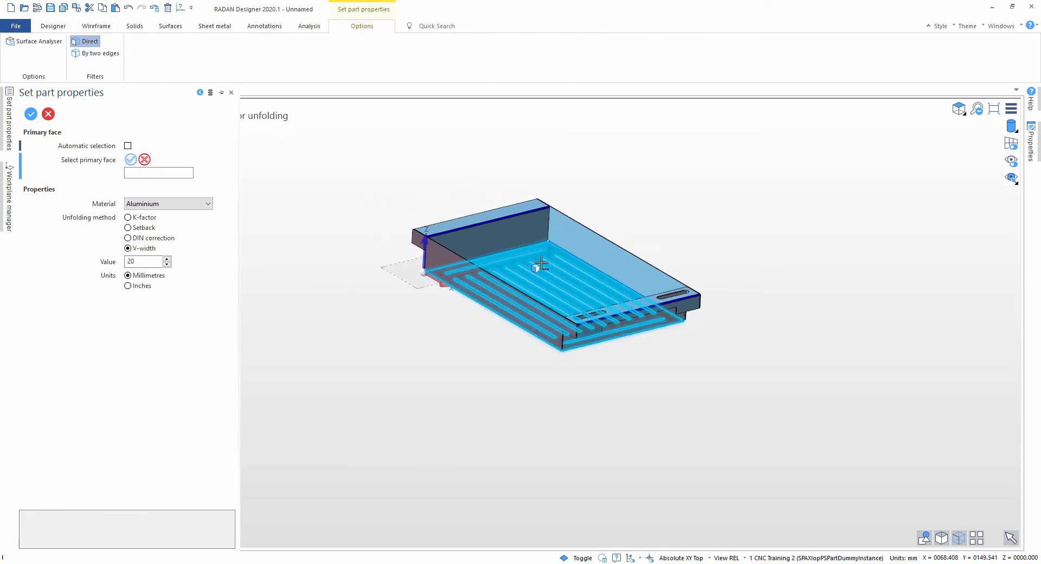
left_click(127, 145)
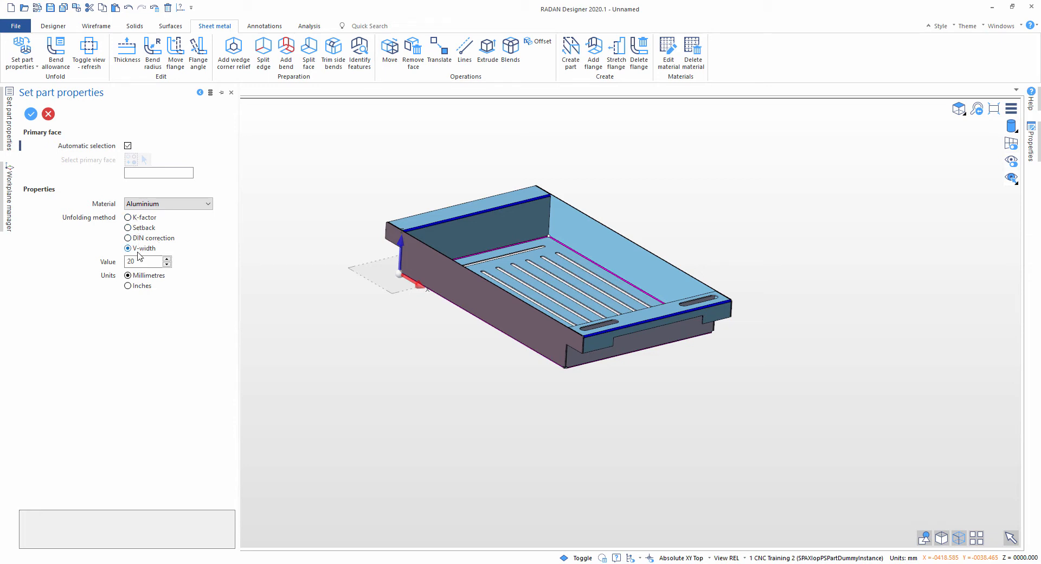
left_click(130, 219)
left_click_drag(140, 260, 96, 262)
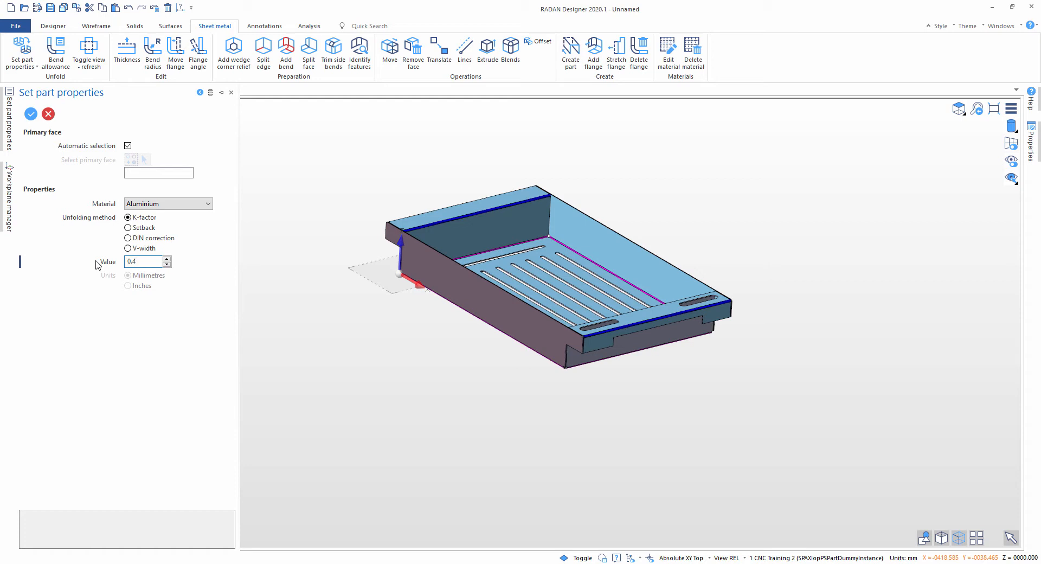
right_click(260, 298)
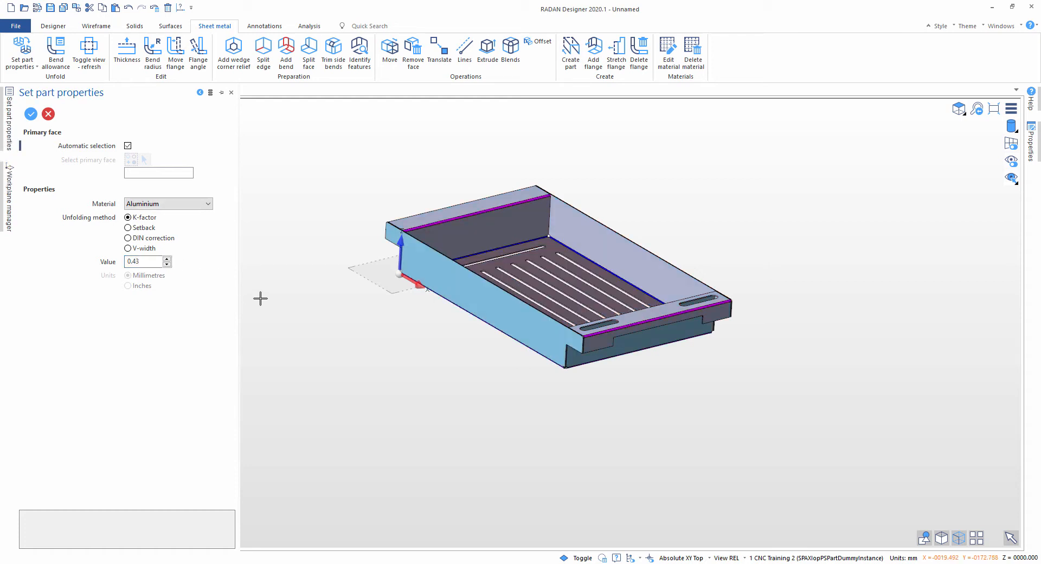
key("Escape")
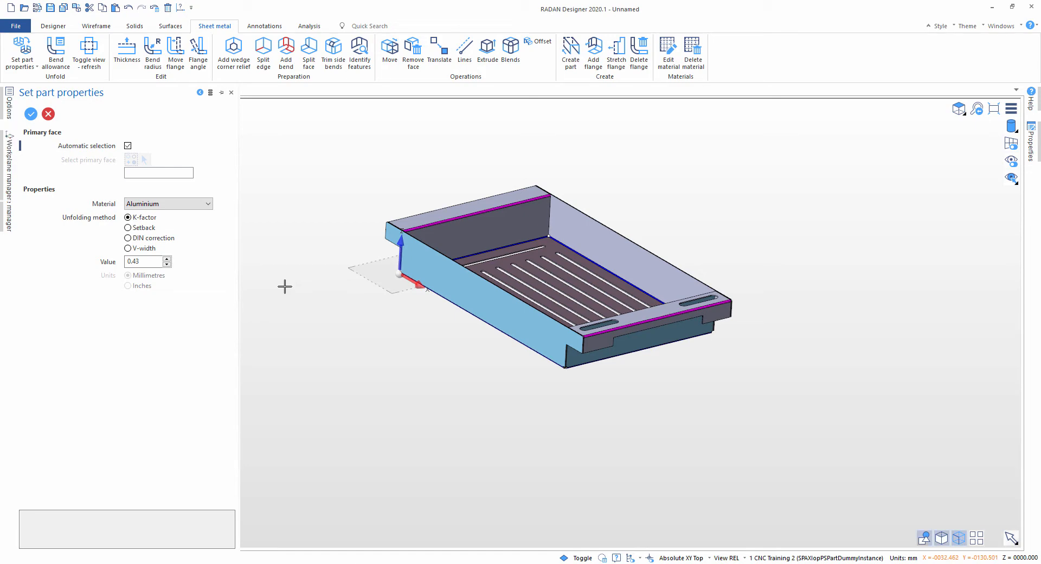
Step: Display the tray unfolded around its slotted base, and switch back to the folded model
middle_click_drag(277, 243, 271, 287)
left_click(90, 53)
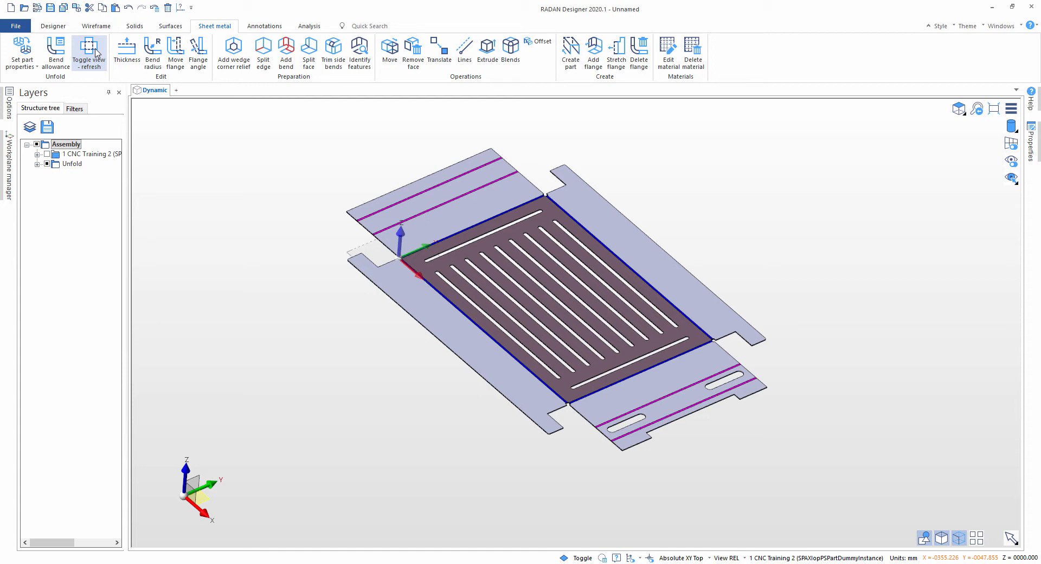
left_click(90, 53)
mouse_move(222, 189)
middle_mouse_down()
mouse_move(251, 191)
mouse_move(289, 172)
mouse_move(222, 192)
middle_mouse_up()
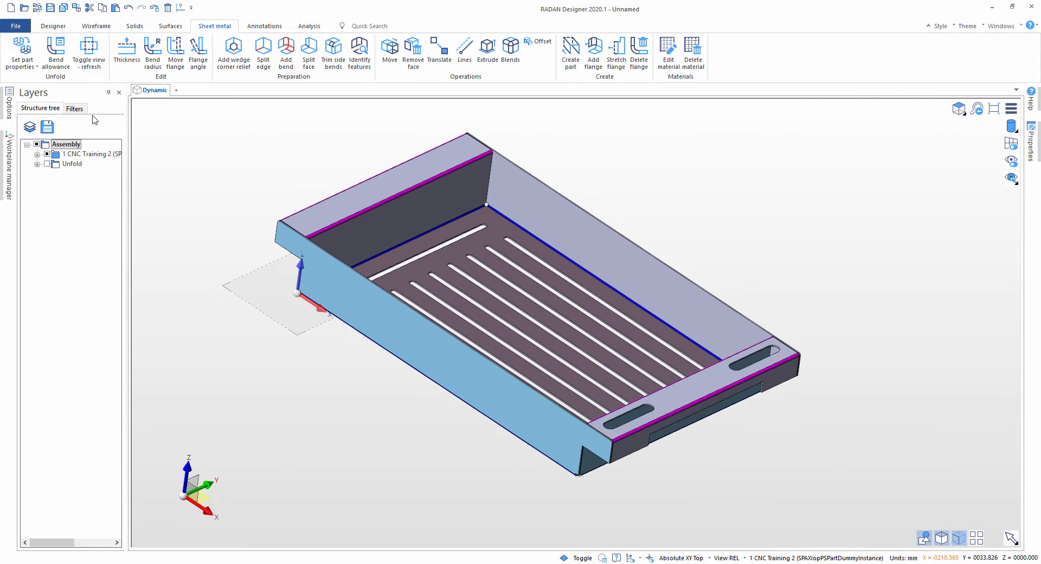
Step: Set the bend allowance of the bends along the end wall without handle slots to V-width, 20 mm
left_click(55, 50)
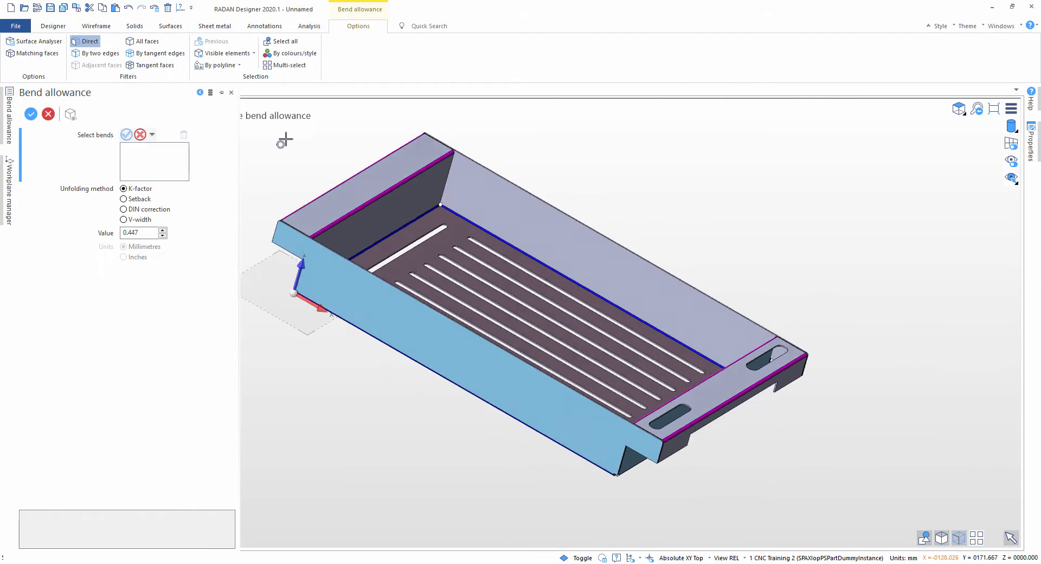
middle_click_drag(284, 140, 367, 165)
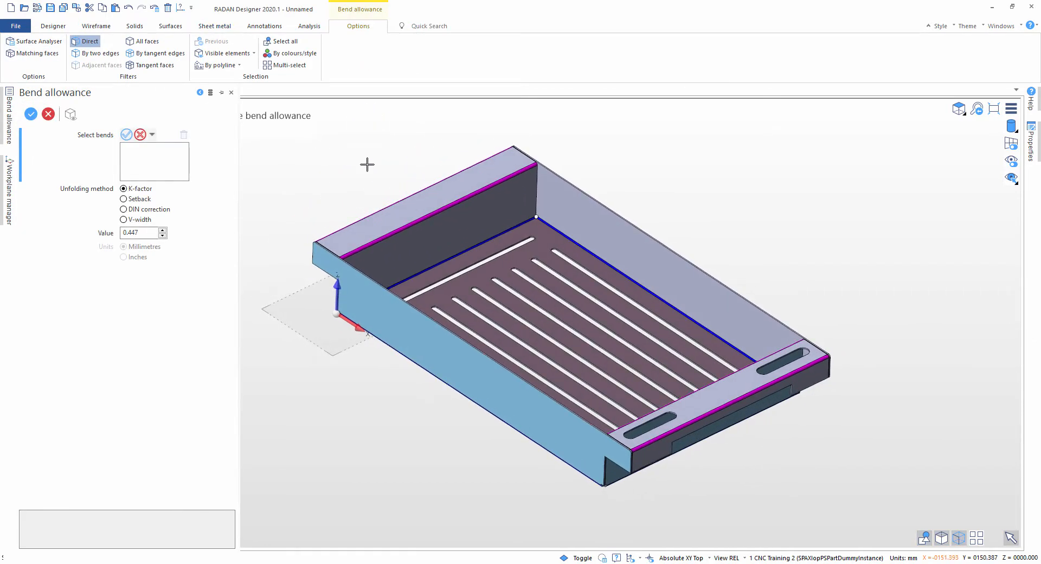
left_click_drag(435, 279, 385, 169)
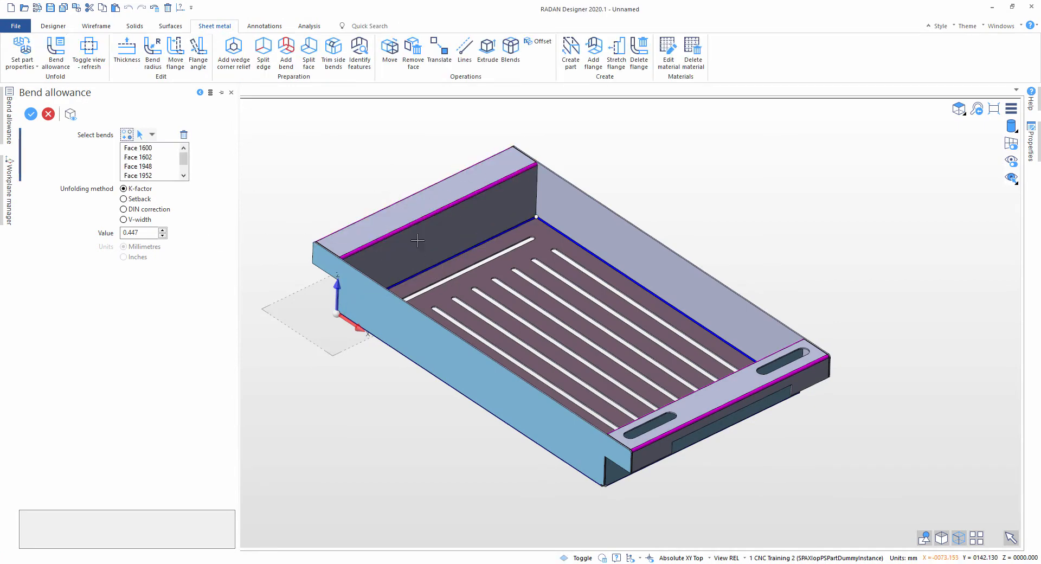
left_click(124, 219)
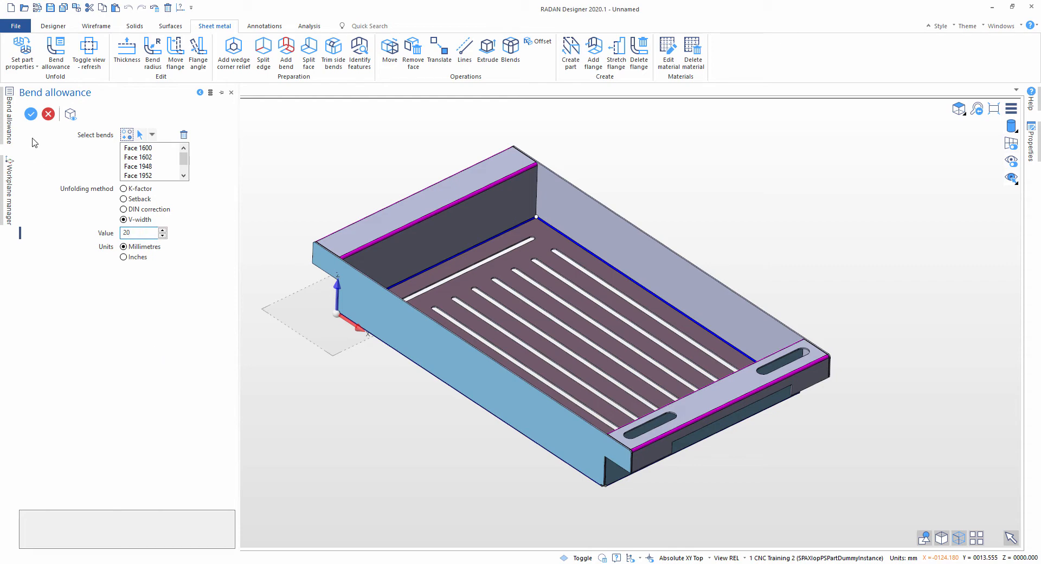
left_click(31, 114)
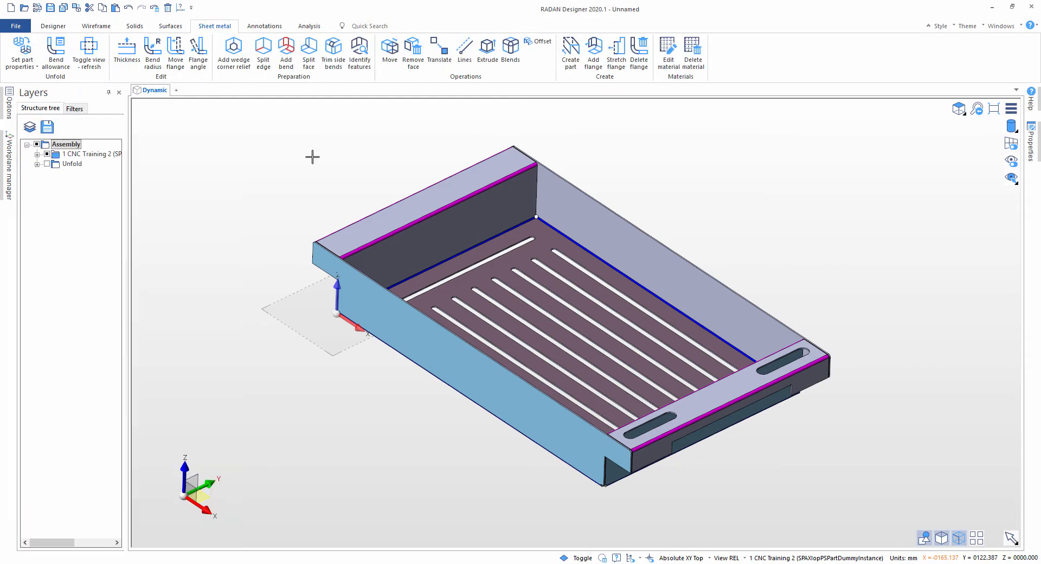
Step: Inspect the bend zones of the end wall in the refreshed unfolded view, and return to the folded part
left_click(89, 52)
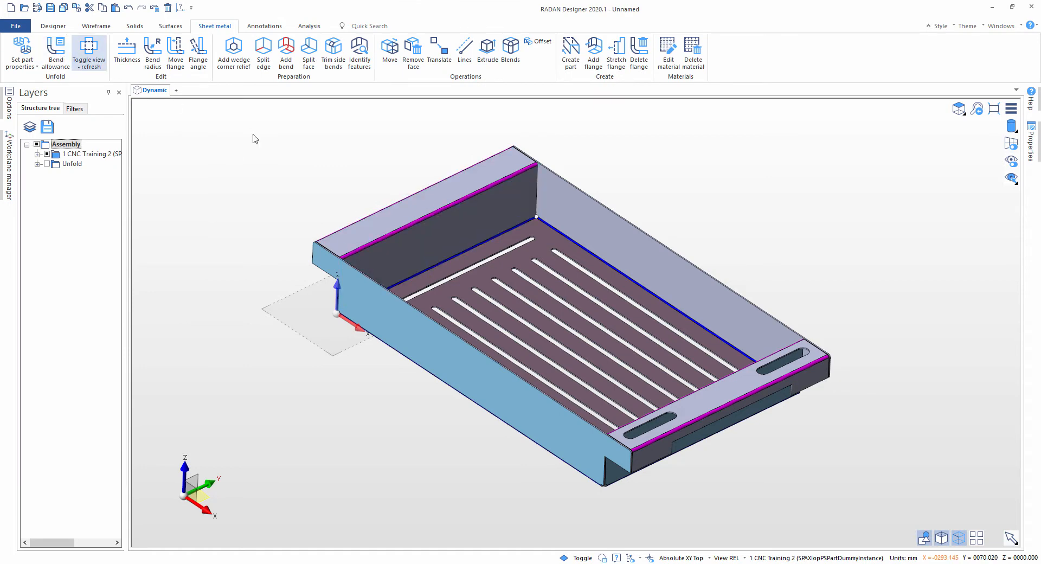
scroll(351, 329, "up", 5)
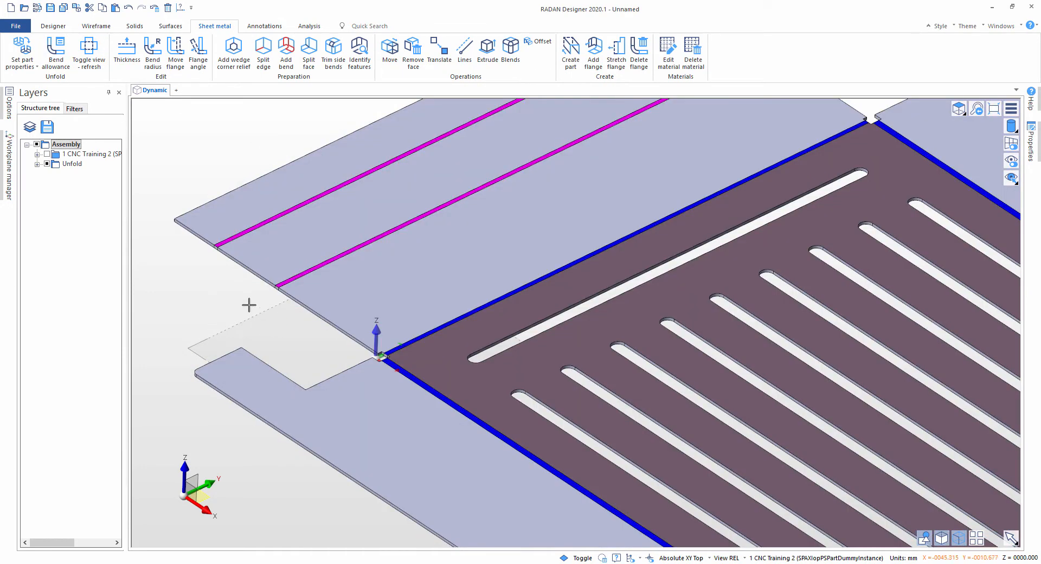
left_click(94, 58)
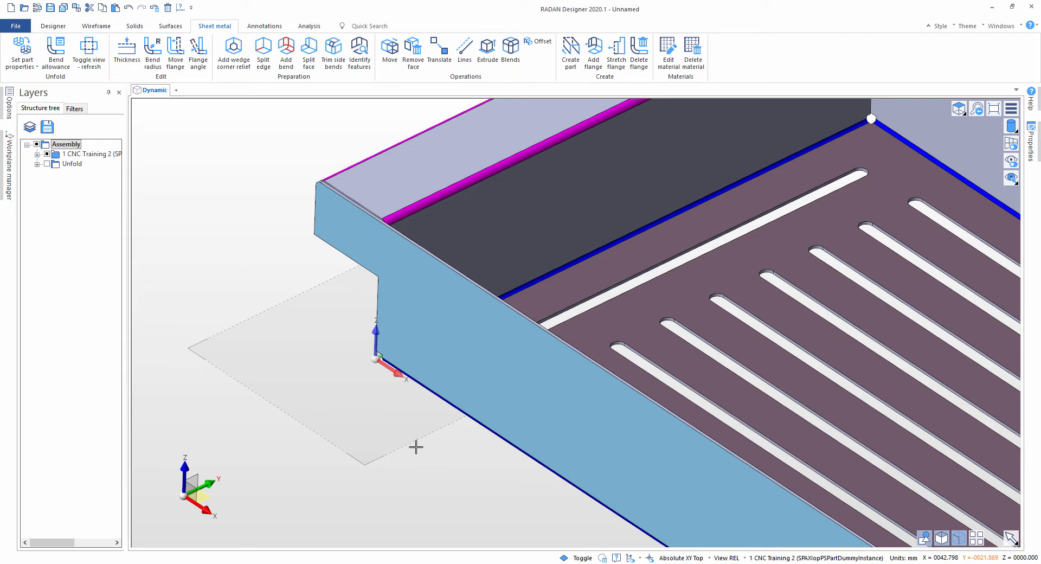
scroll(416, 447, "down", 5)
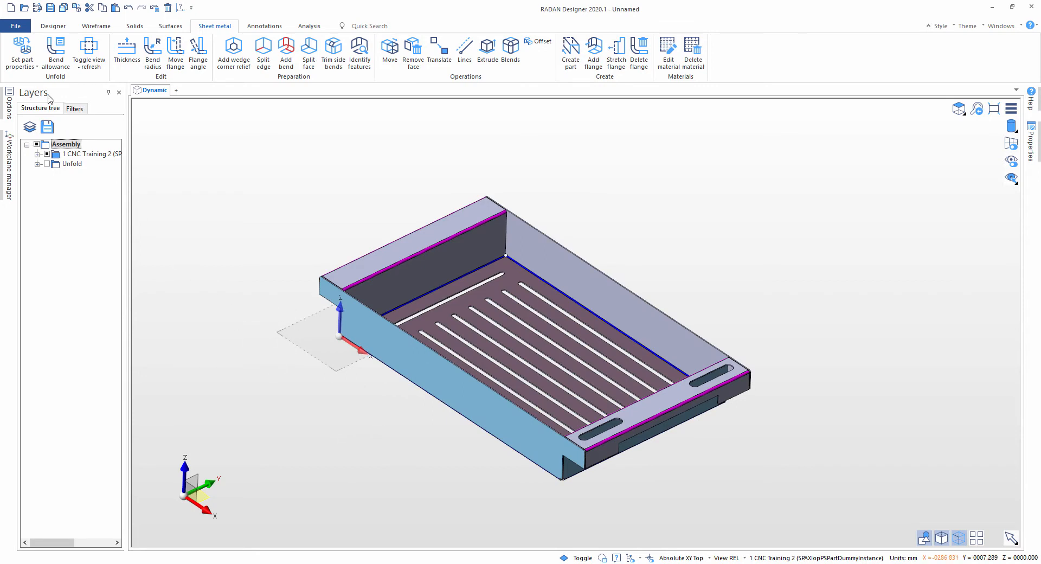
Step: Change the primary face to the underside of the slotted base and check both sides of the tray
left_click(38, 68)
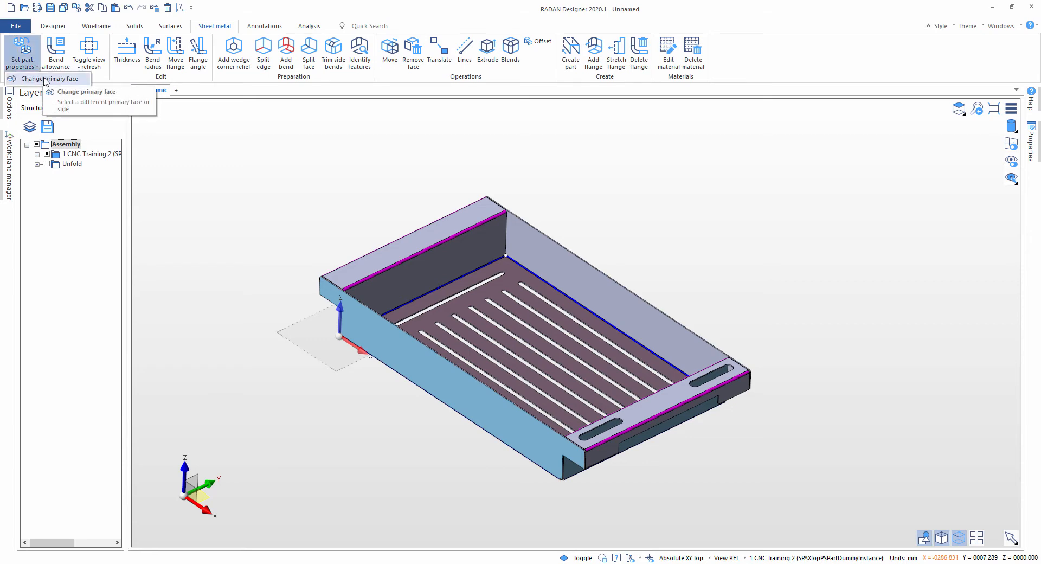
left_click(45, 80)
middle_click_drag(596, 292, 623, 193)
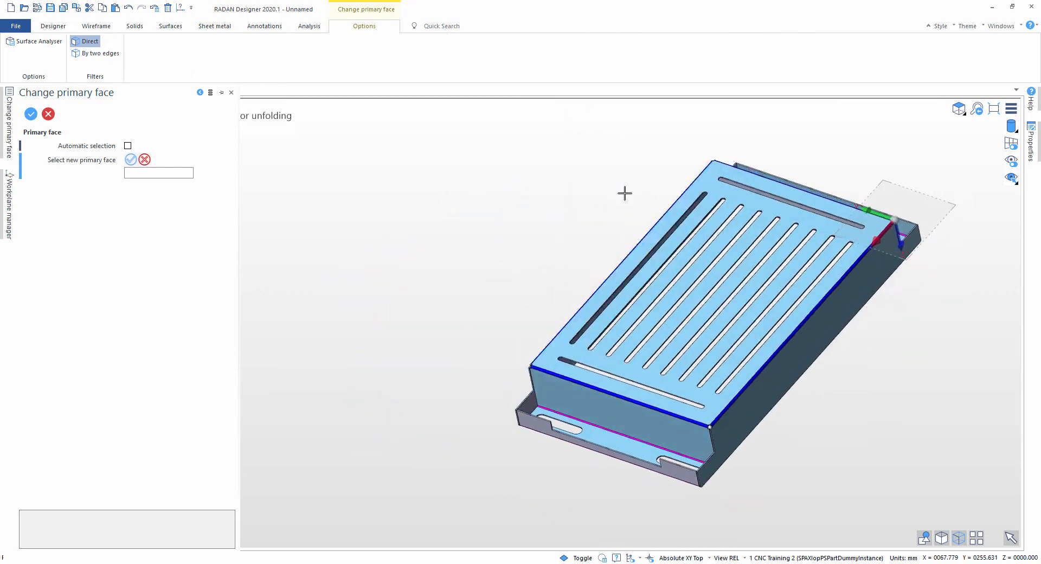
left_click(609, 350)
scroll(500, 288, "up", 2)
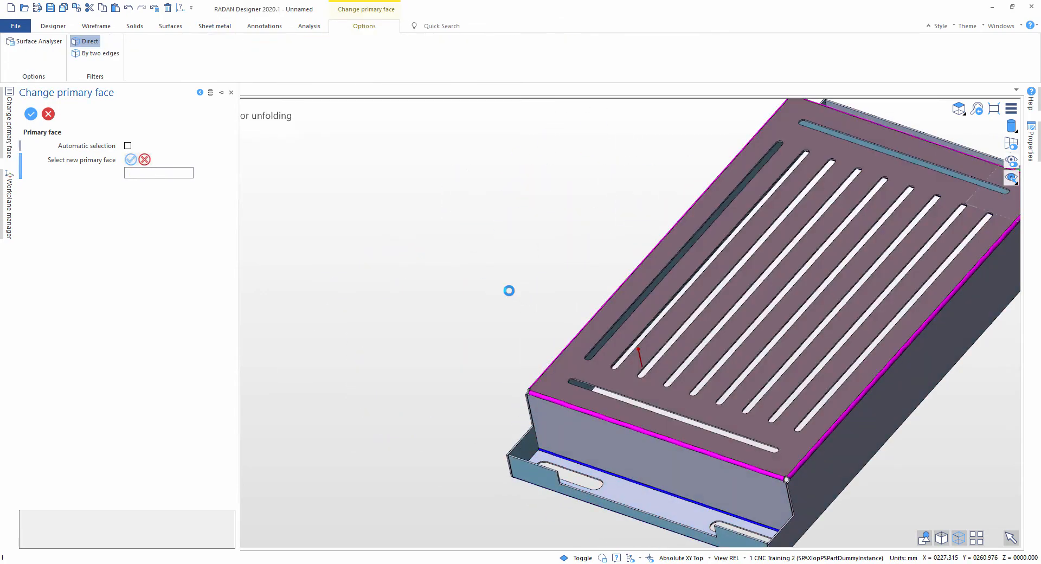
scroll(508, 291, "down", 2)
middle_click_drag(508, 290, 364, 261)
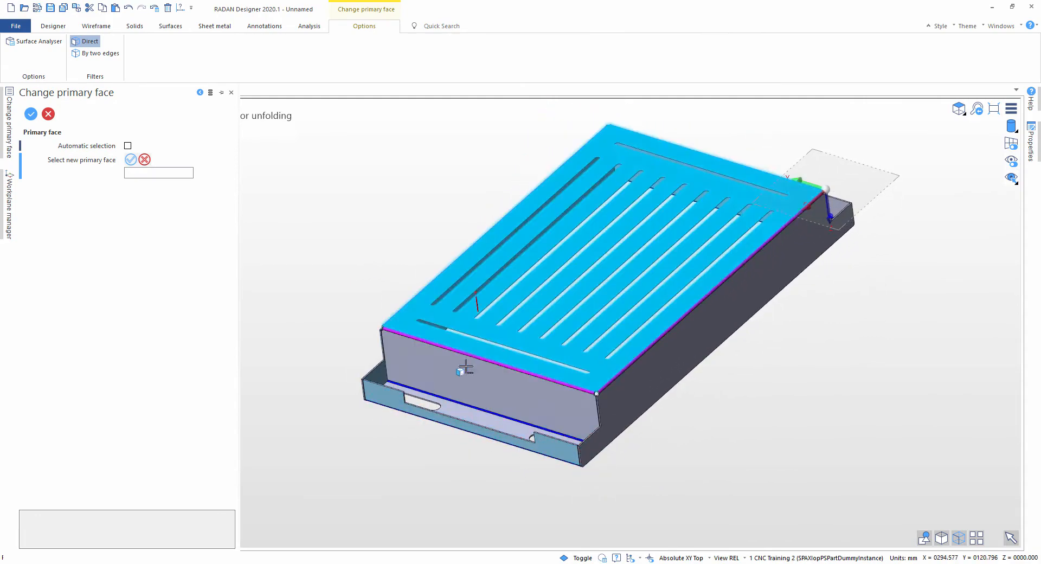
middle_click_drag(475, 308, 538, 336)
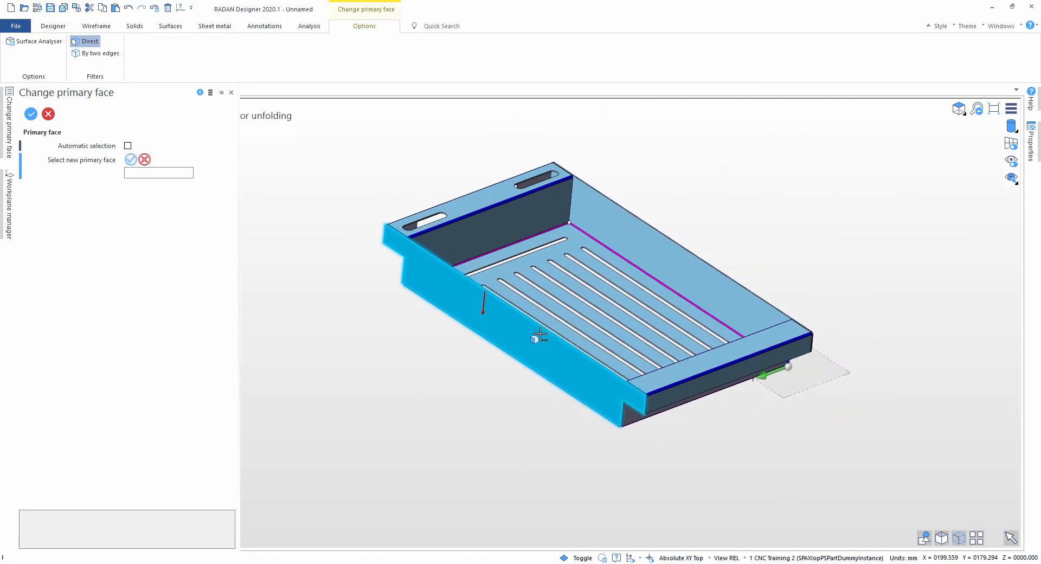
left_click(48, 113)
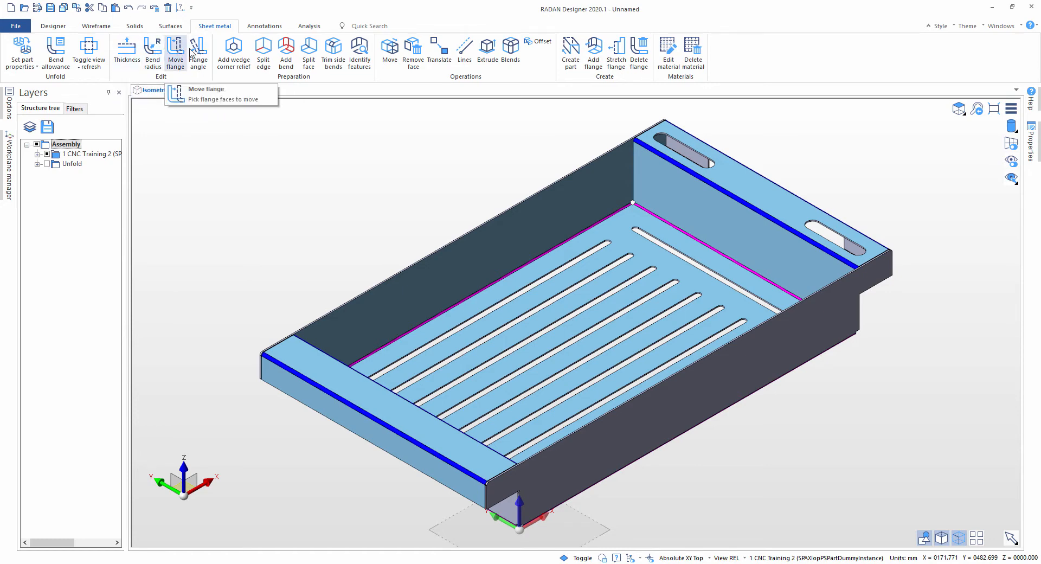
Step: Try thickening the tray from the long side wall's outer face to 3 mm and 5 mm, with the selected part's thickness read in
left_click(127, 52)
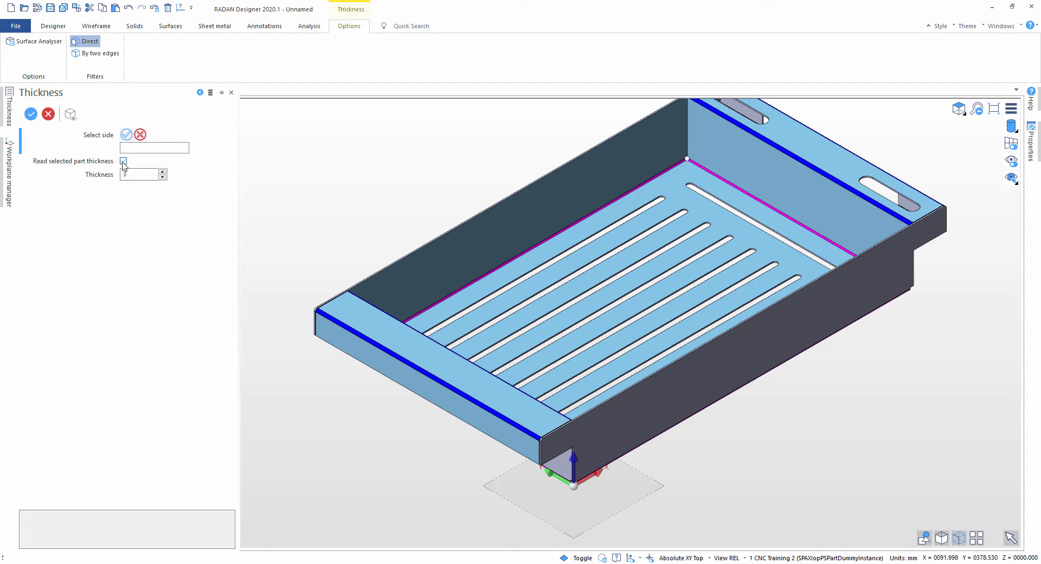
scroll(622, 496, "up", 5)
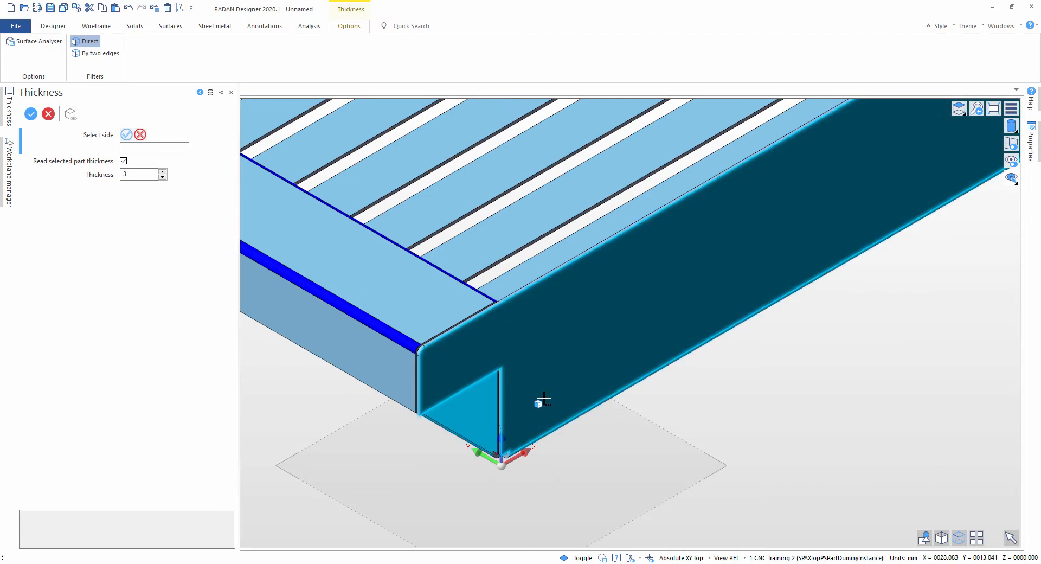
left_click(543, 400)
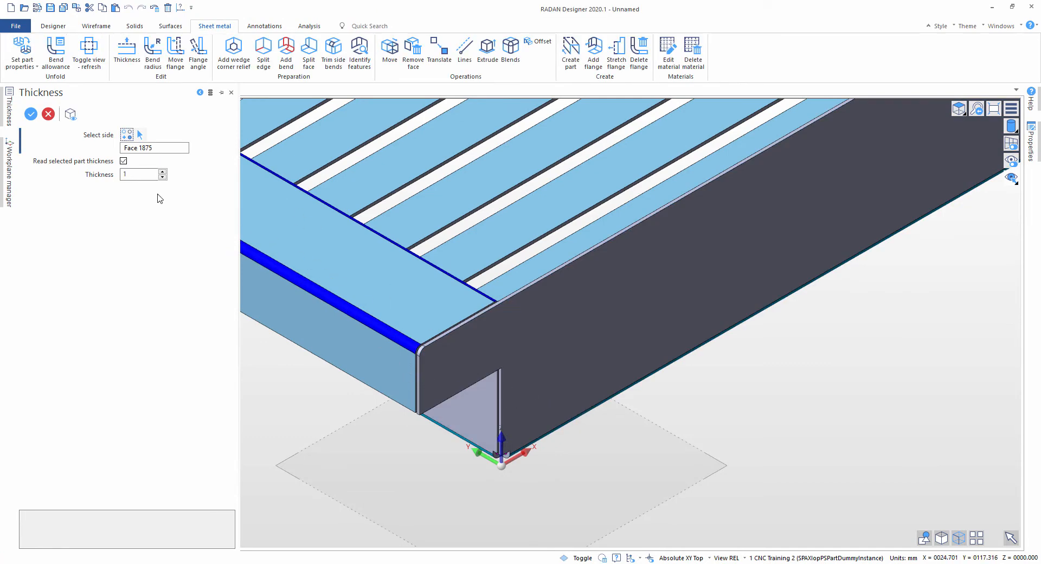
scroll(710, 446, "down", 6)
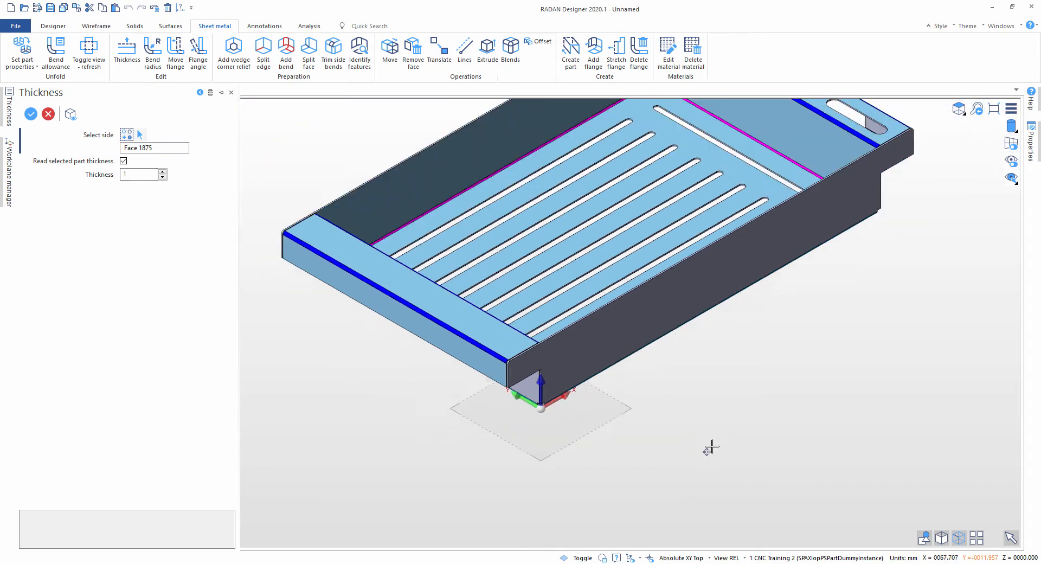
left_click(163, 172)
left_click(162, 172)
scroll(573, 348, "up", 5)
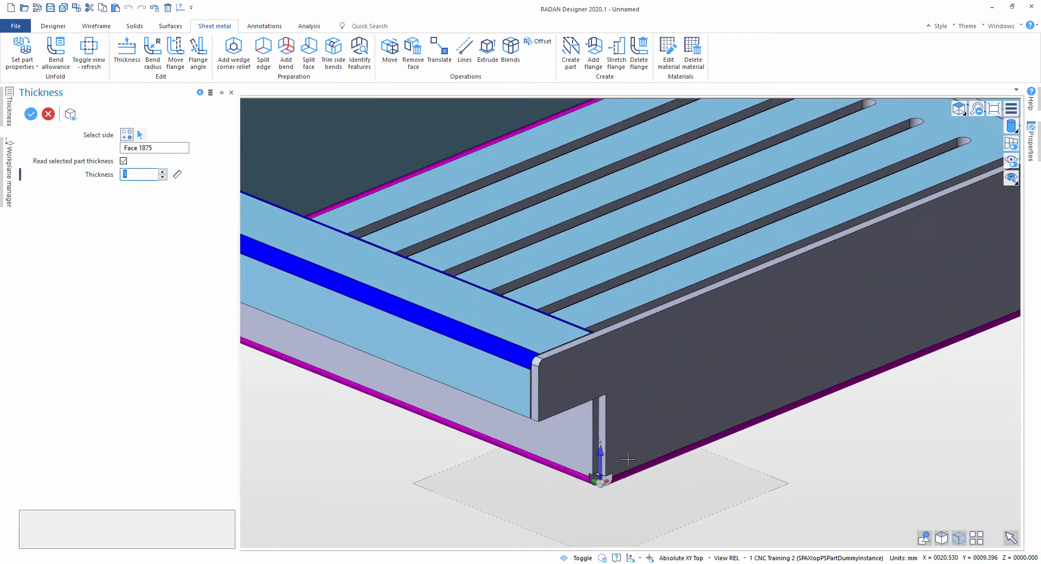
scroll(573, 348, "up", 3)
left_click(163, 171)
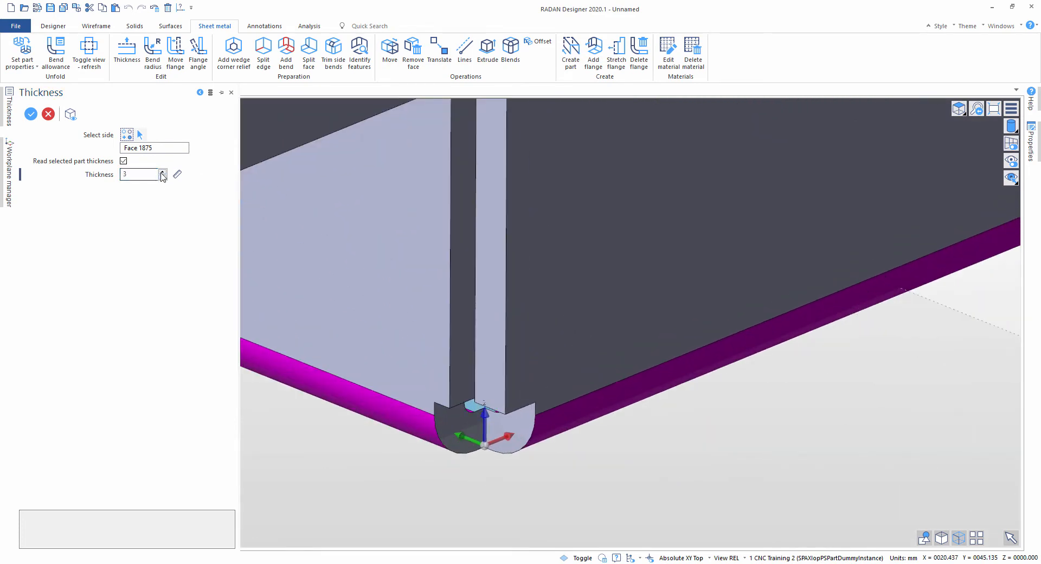
left_click(162, 171)
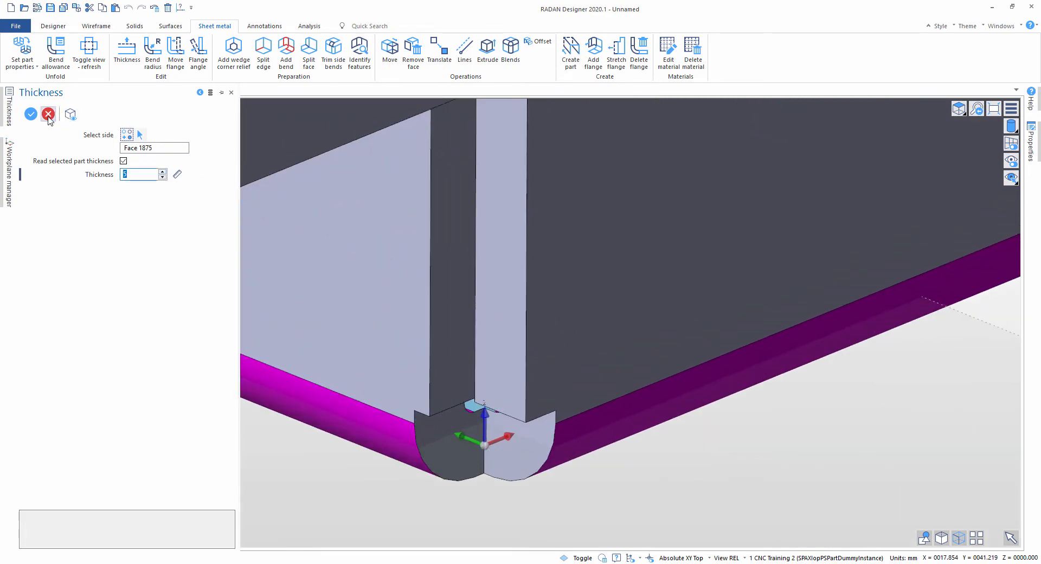
left_click(48, 114)
Step: Try a fixed 2 mm thickness on the long side wall's outer face, without reading the selected part's thickness
left_click(127, 50)
scroll(483, 244, "down", 5)
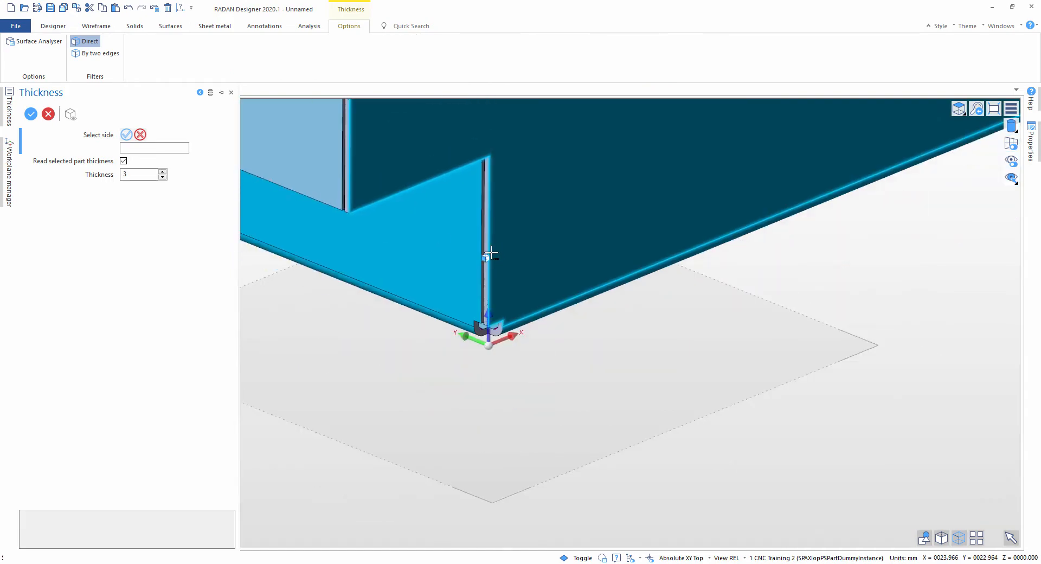
middle_click_drag(482, 244, 583, 325)
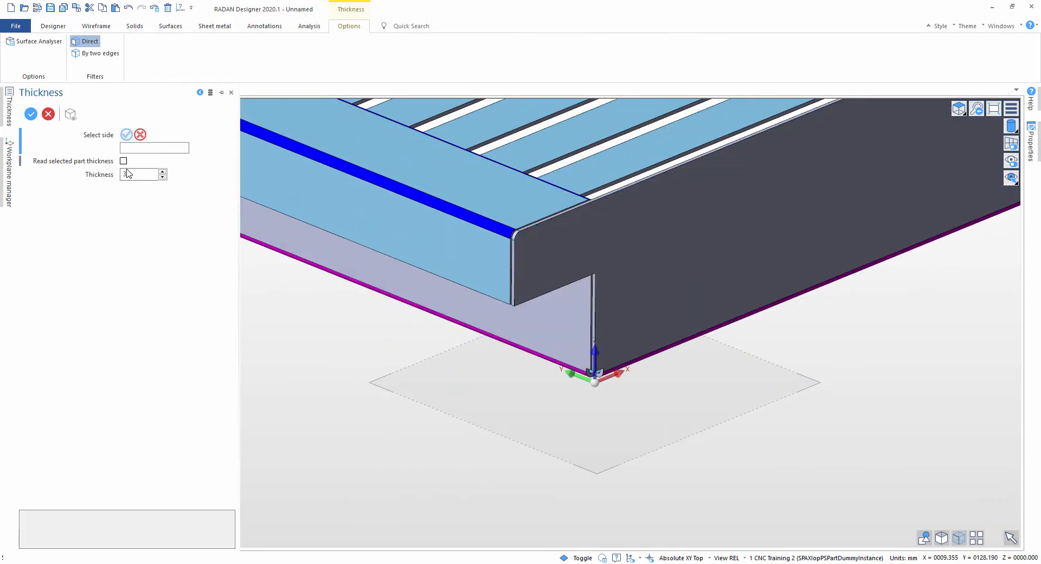
left_click(128, 173)
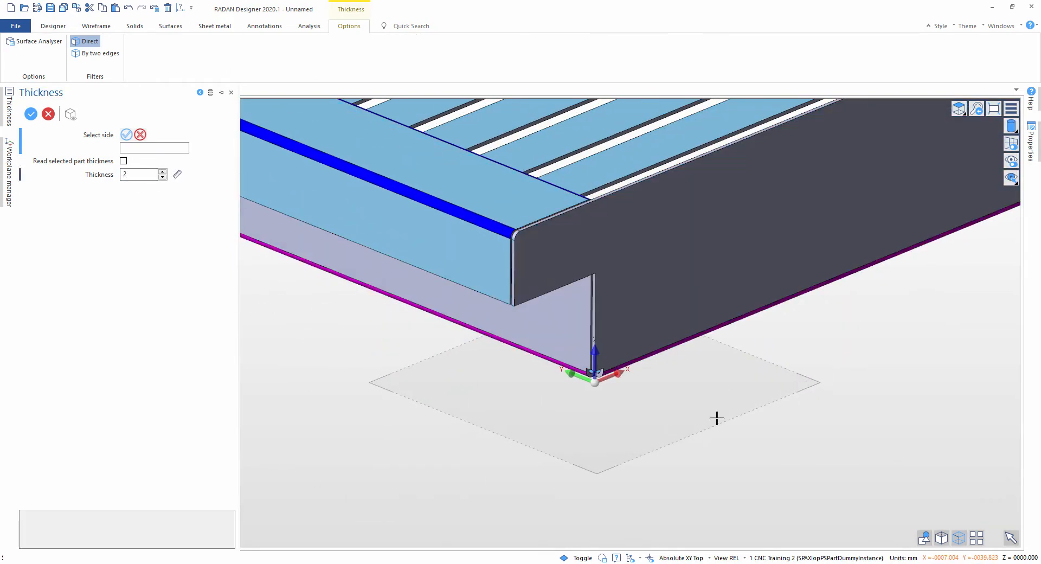
left_click(688, 283)
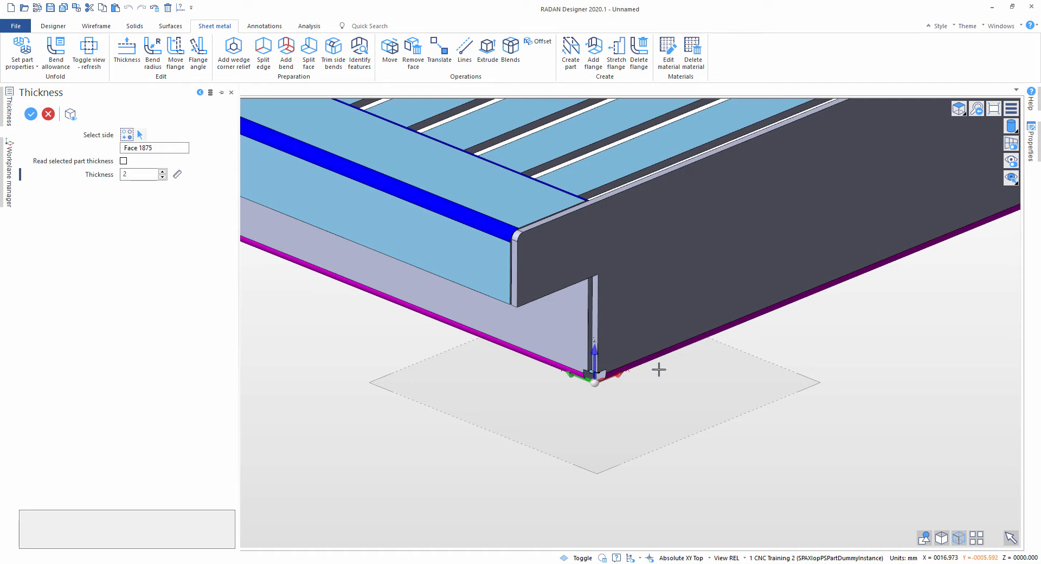
scroll(640, 370, "up", 3)
middle_click_drag(627, 356, 602, 357)
Step: With the Thickness command active, examine the selectable inner and outer sides of the tray from above and below
left_click(127, 52)
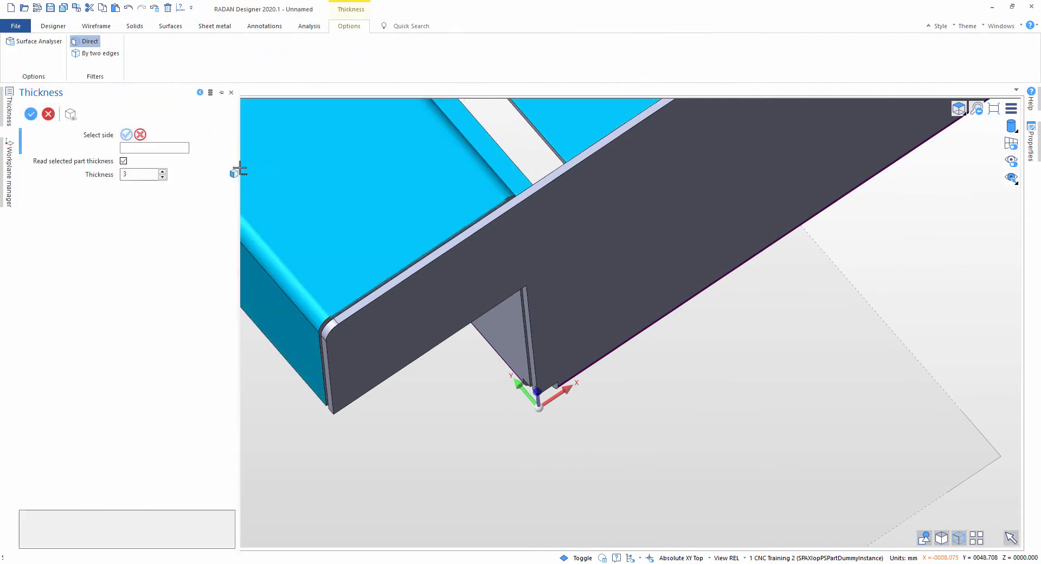
middle_click_drag(397, 251, 608, 395)
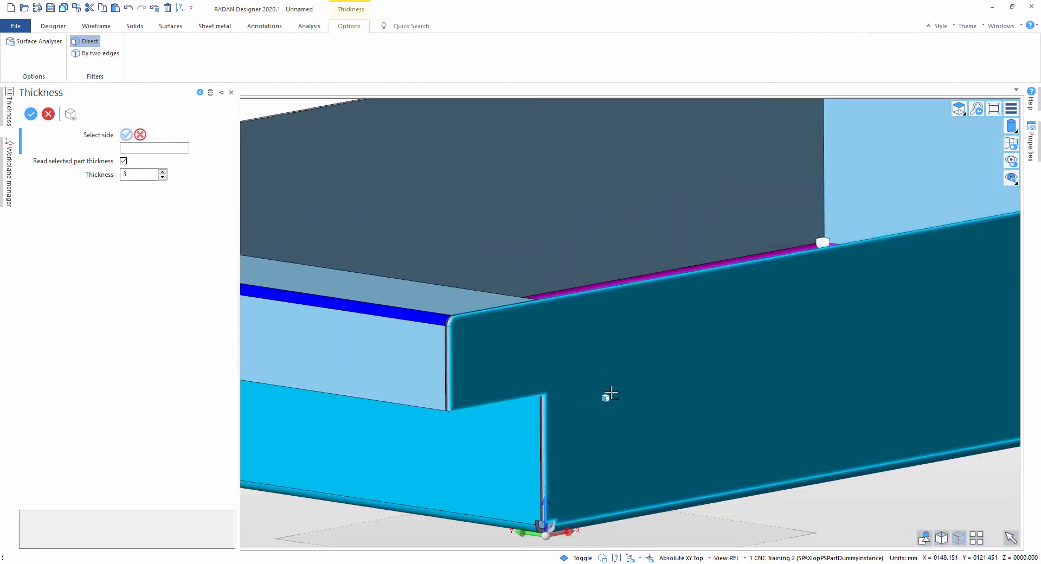
middle_click_drag(626, 298, 639, 348)
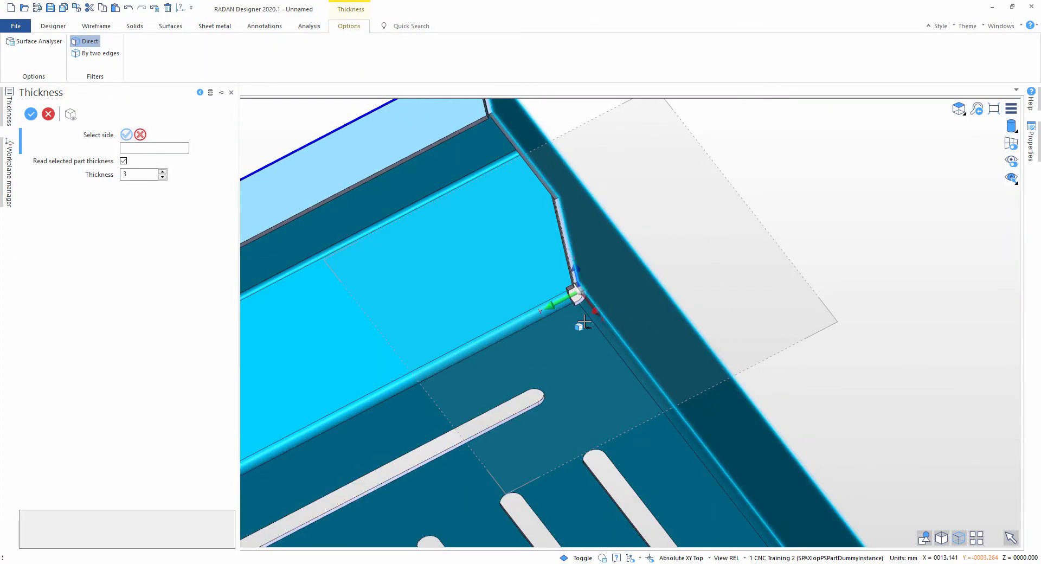
middle_click_drag(607, 272, 600, 368)
scroll(468, 288, "down", 10)
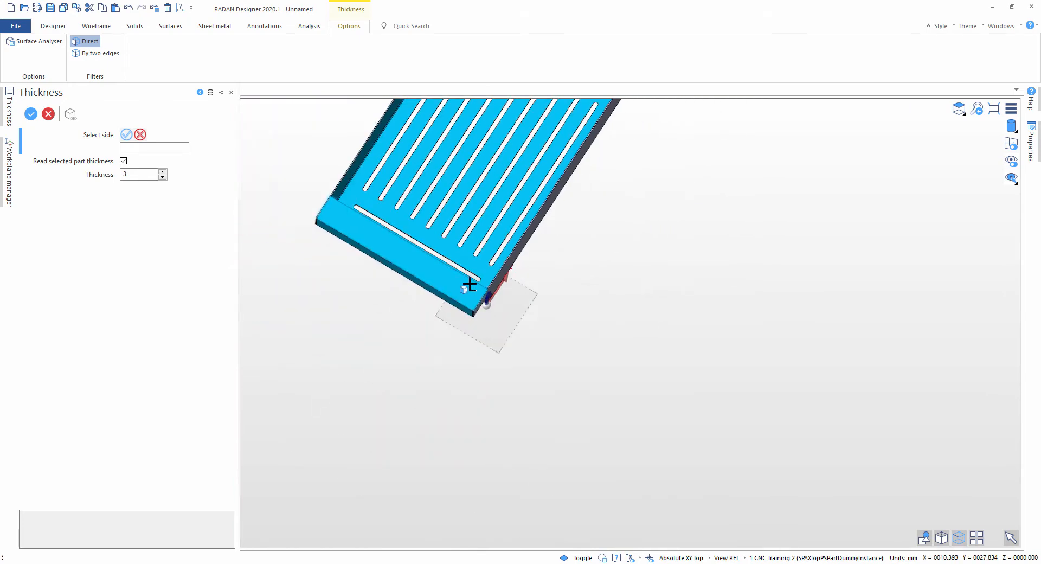
middle_click_drag(468, 285, 432, 230)
scroll(458, 300, "up", 10)
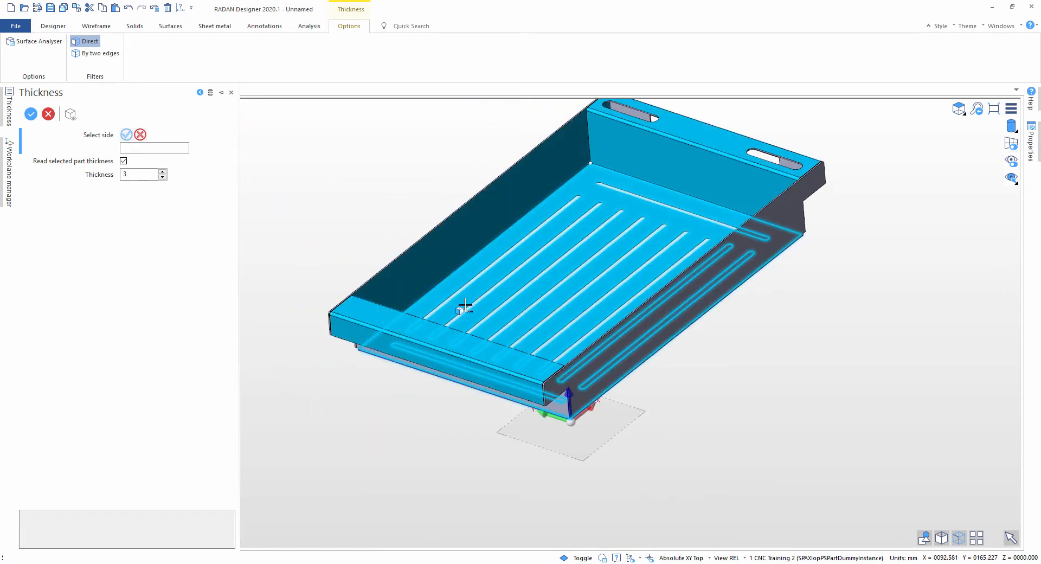
middle_click_drag(459, 289, 434, 237)
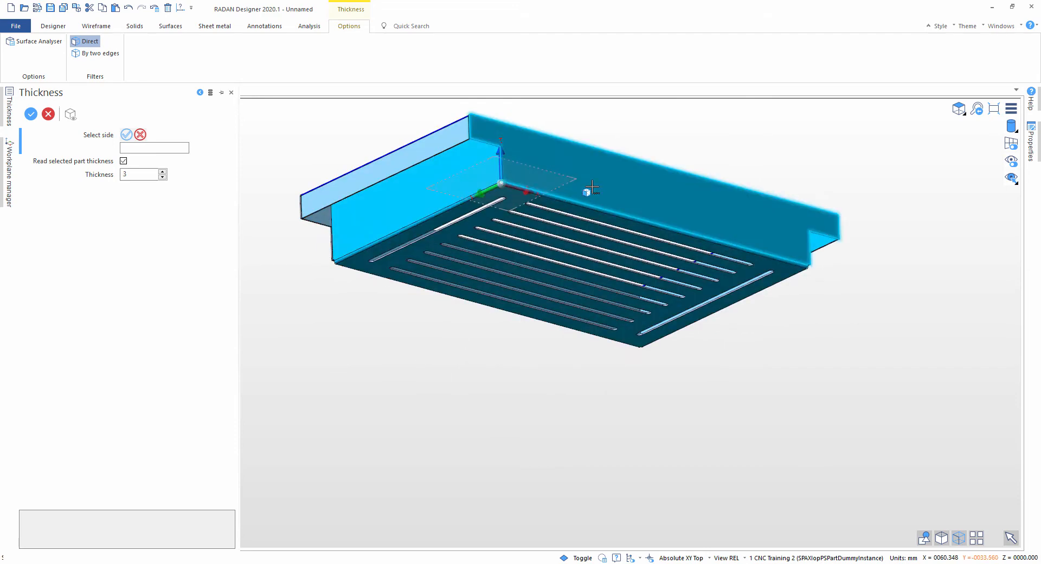
middle_click_drag(592, 188, 503, 182)
scroll(572, 316, "up", 3)
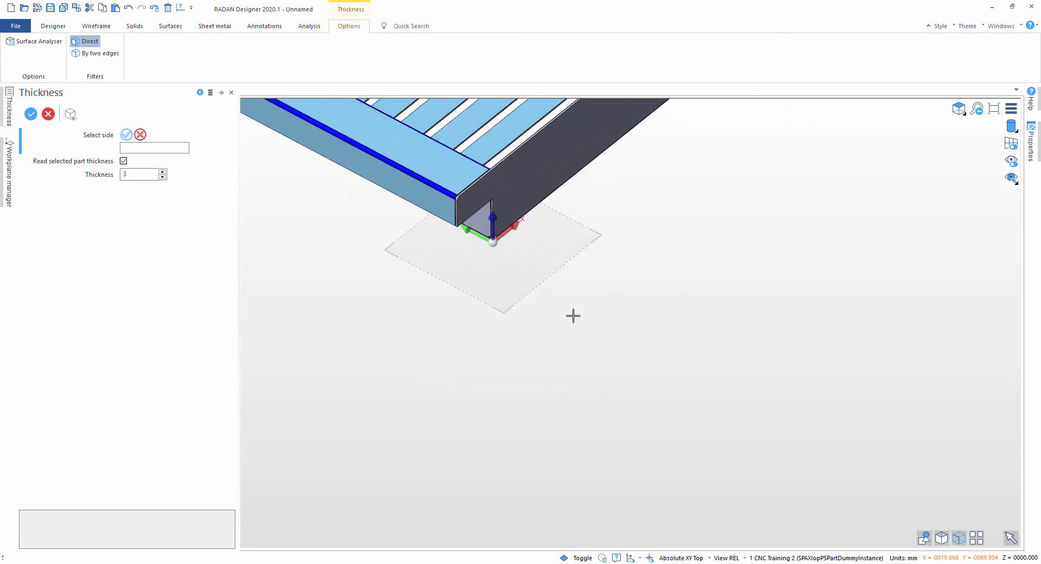
middle_click_drag(528, 244, 542, 298)
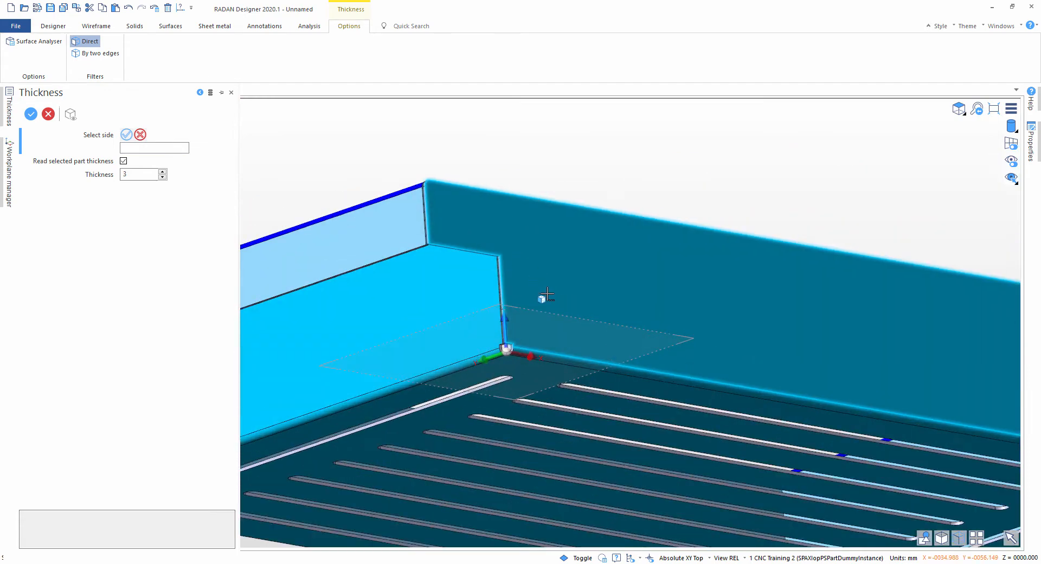
Step: Try thickening the tray to 4 mm from the long side wall's outer face, checking the corner and bend geometry
left_click(542, 297)
scroll(492, 355, "up", 3)
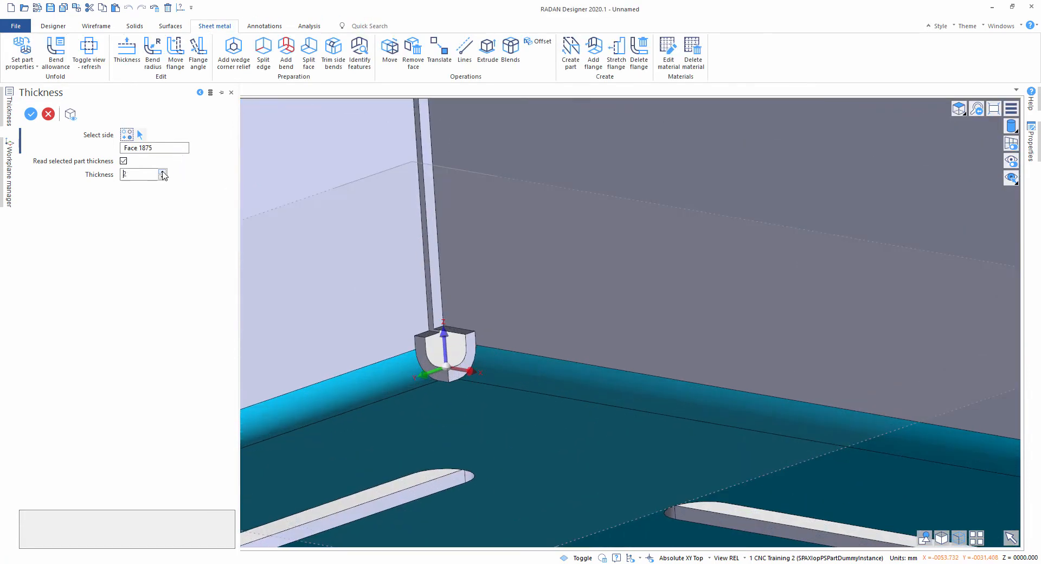
left_click(163, 171)
left_click(162, 171)
scroll(492, 271, "down", 3)
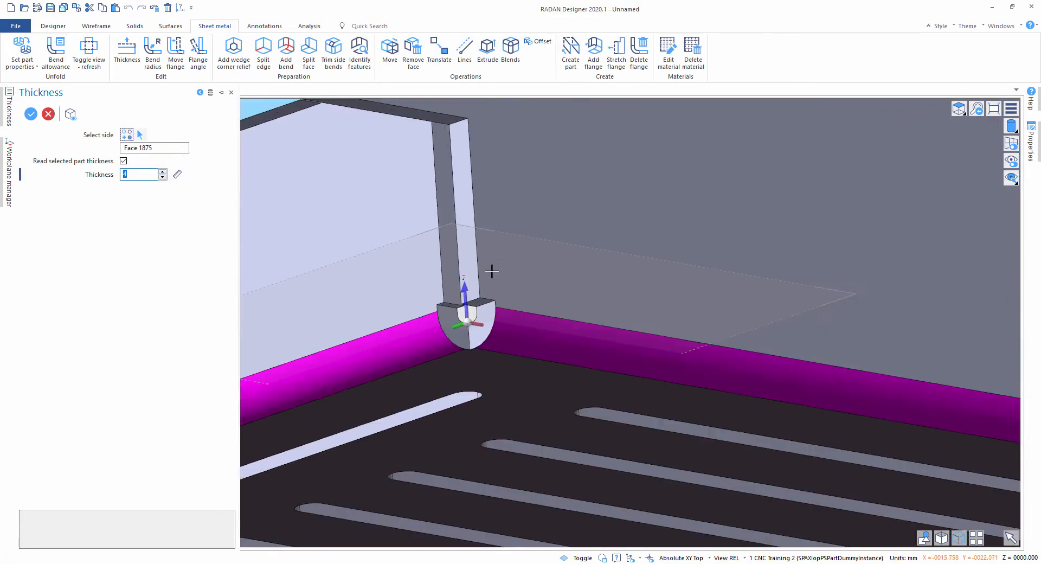
scroll(491, 271, "down", 3)
key("Escape")
middle_click_drag(508, 293, 514, 314)
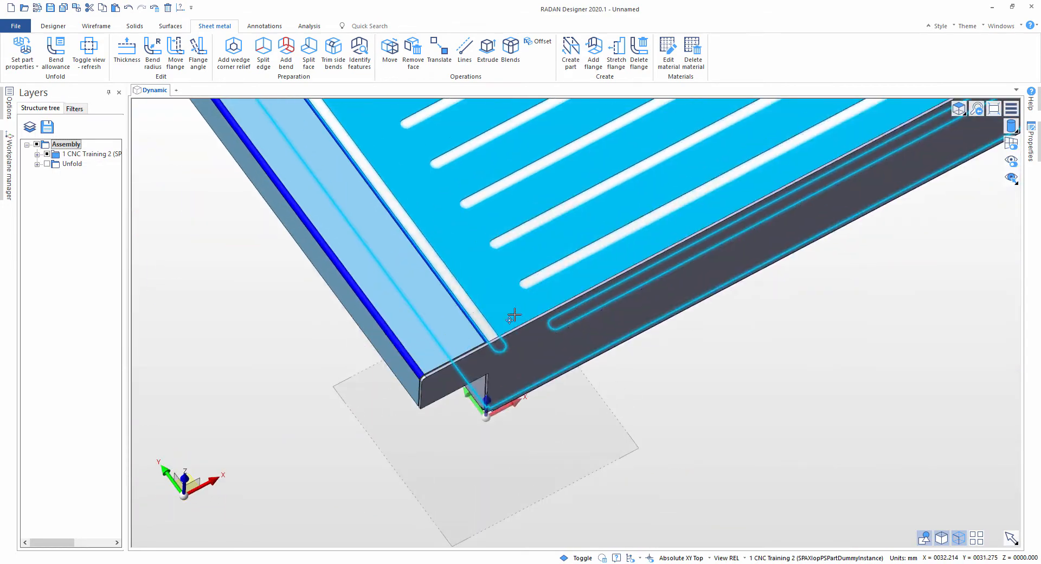
Step: Select the tray's inner side for a thickness change and test values of 1.2 and 1.1 mm at the inner corner
left_click(126, 49)
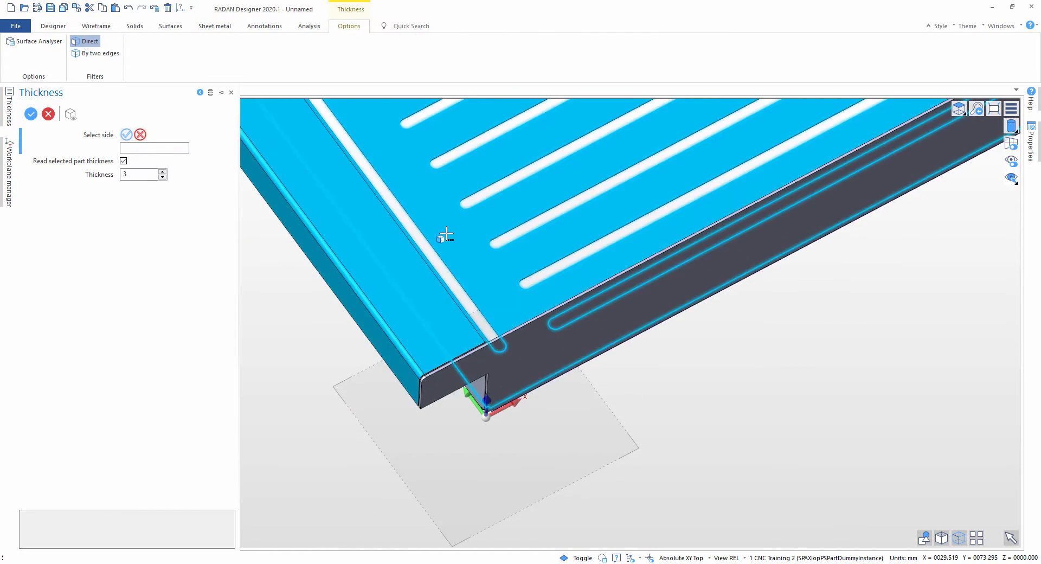
left_click(447, 234)
scroll(444, 233, "up", 6)
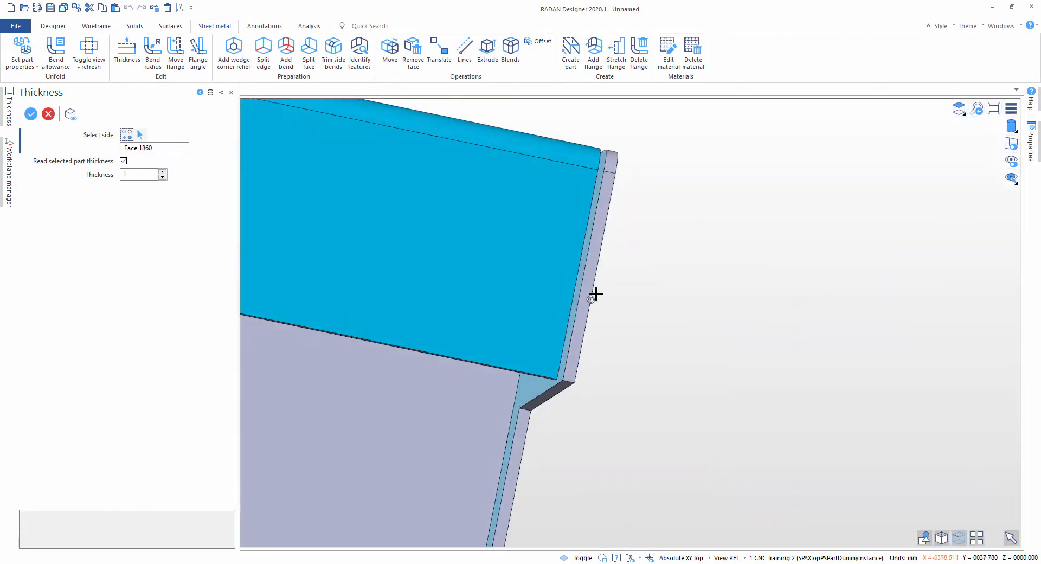
middle_click_drag(594, 294, 624, 407)
scroll(432, 456, "up", 4)
middle_click_drag(397, 490, 664, 307)
scroll(582, 295, "up", 2)
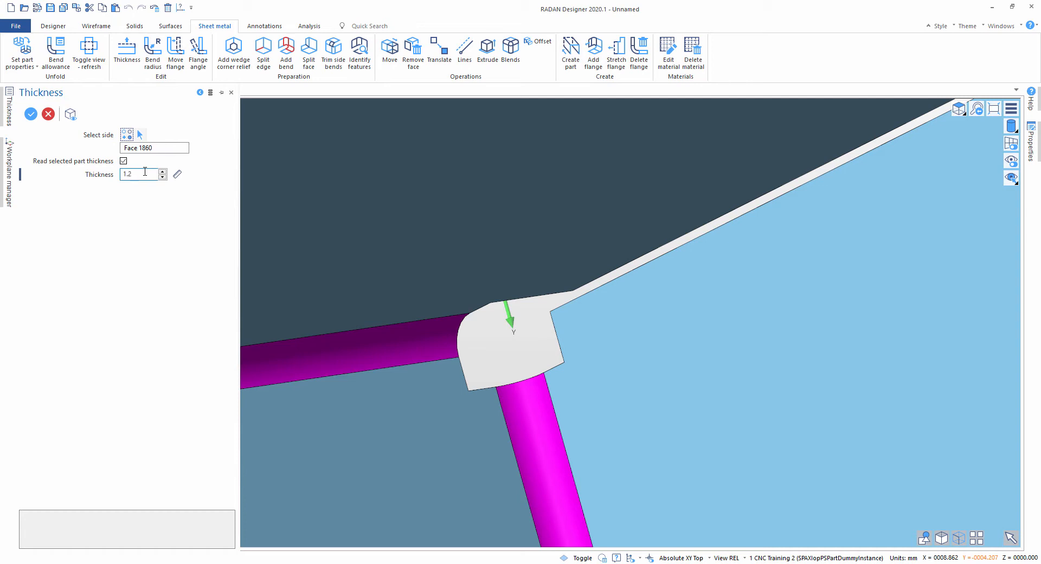
key("Tab")
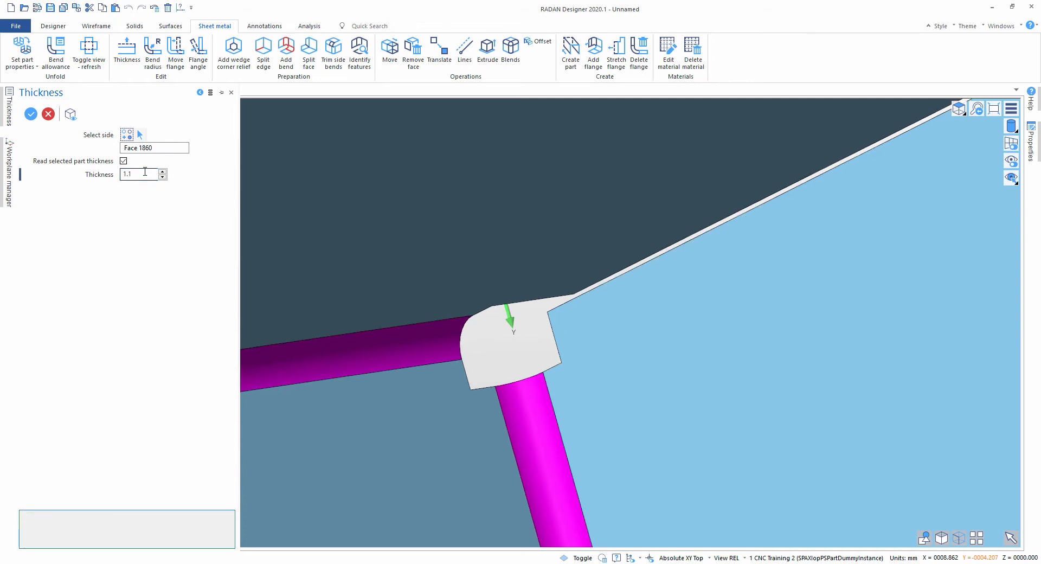
key("Tab")
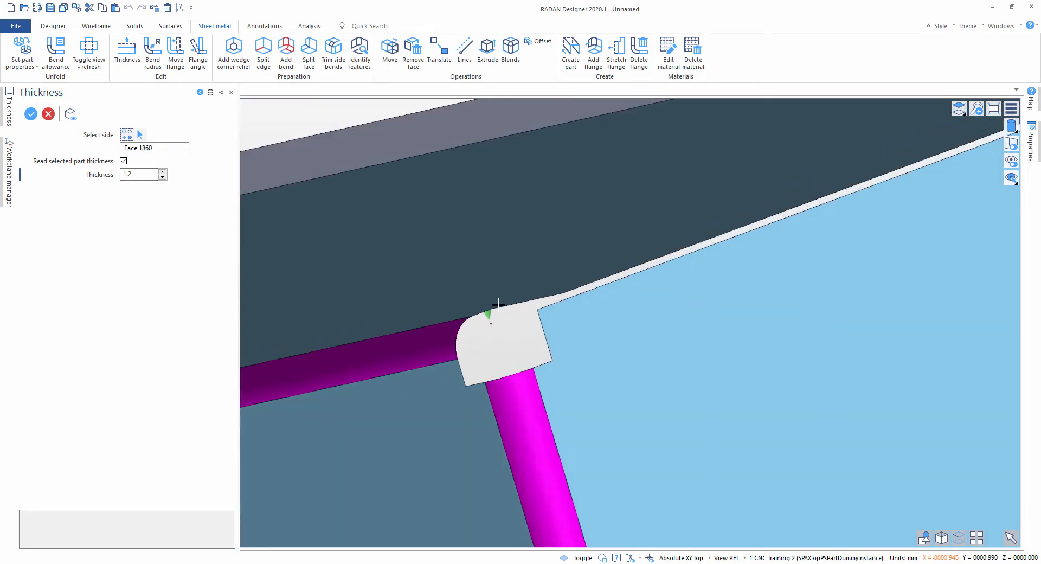
Step: Test a thickness of 1.3 mm on the tray's inner side, and raise it to 1.5 mm
left_click(147, 174)
type("1.3")
key("Tab")
key("BackSpace")
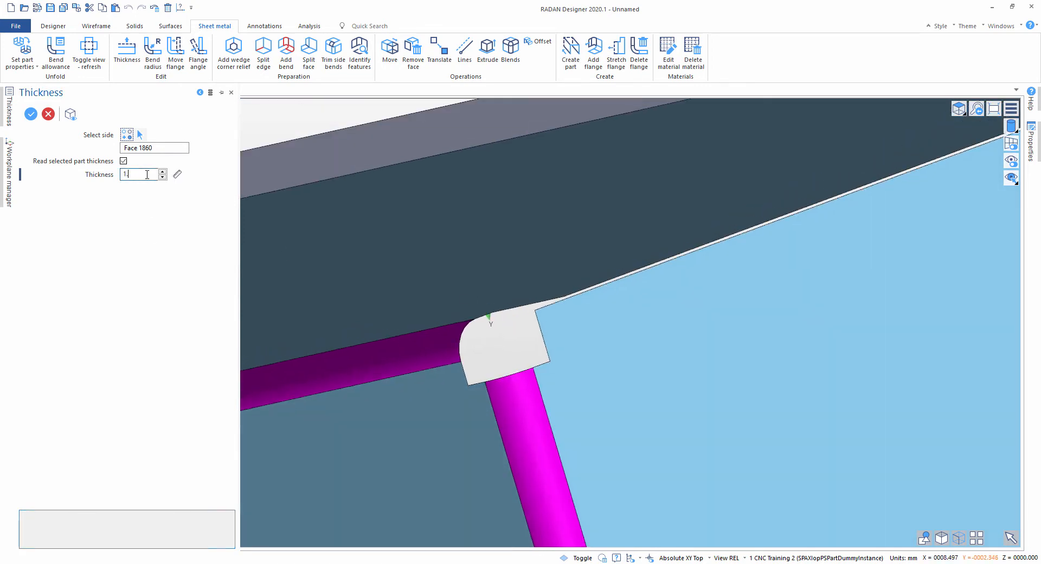
key("Tab")
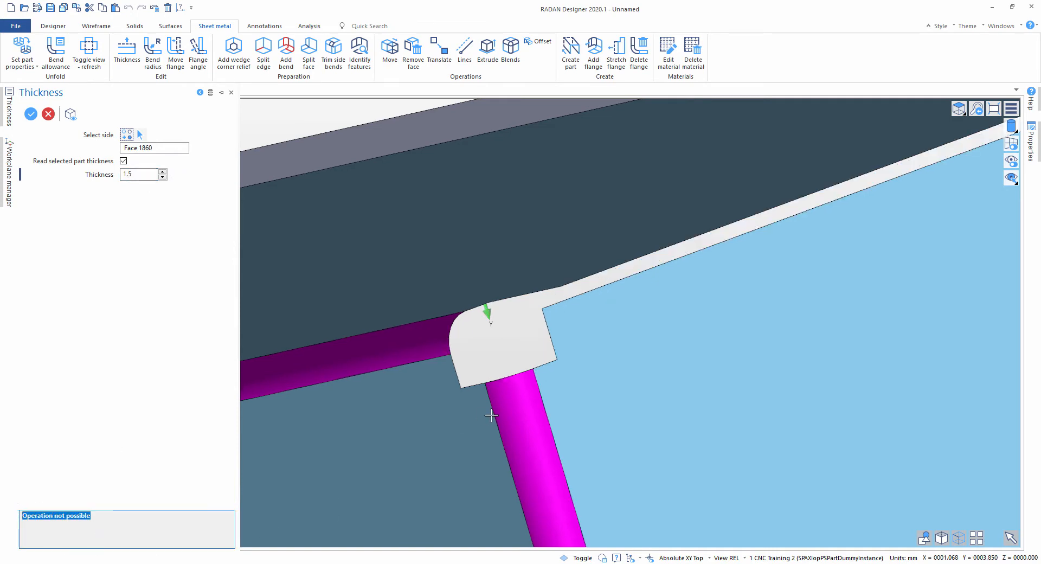
Step: Discard the thickness change being tested on the tray and return to viewing the whole part
scroll(494, 429, "down", 3)
middle_click_drag(496, 428, 386, 374)
scroll(494, 385, "down", 4)
key("Escape")
scroll(528, 372, "down", 6)
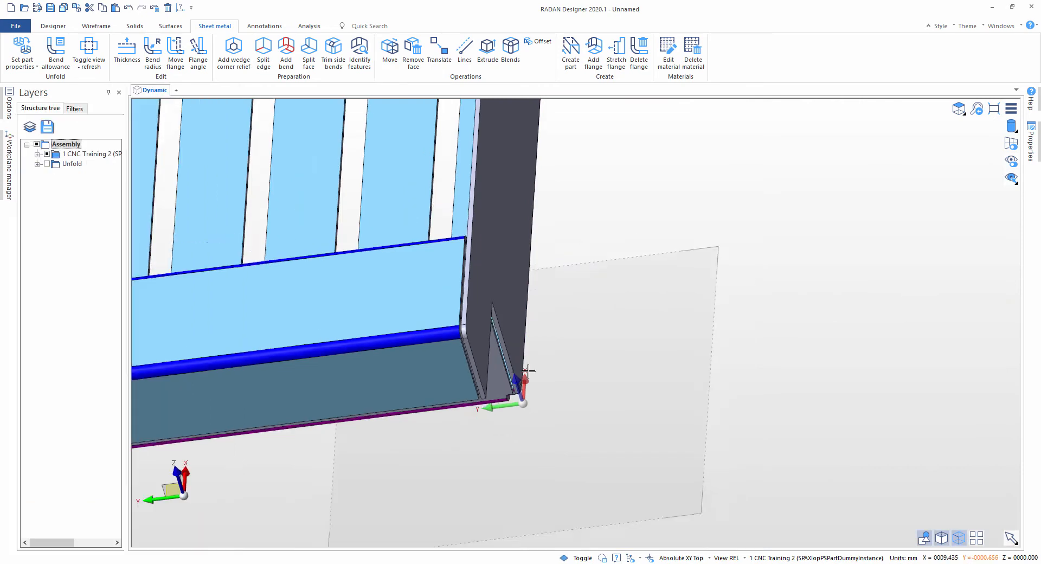
scroll(397, 291, "down", 5)
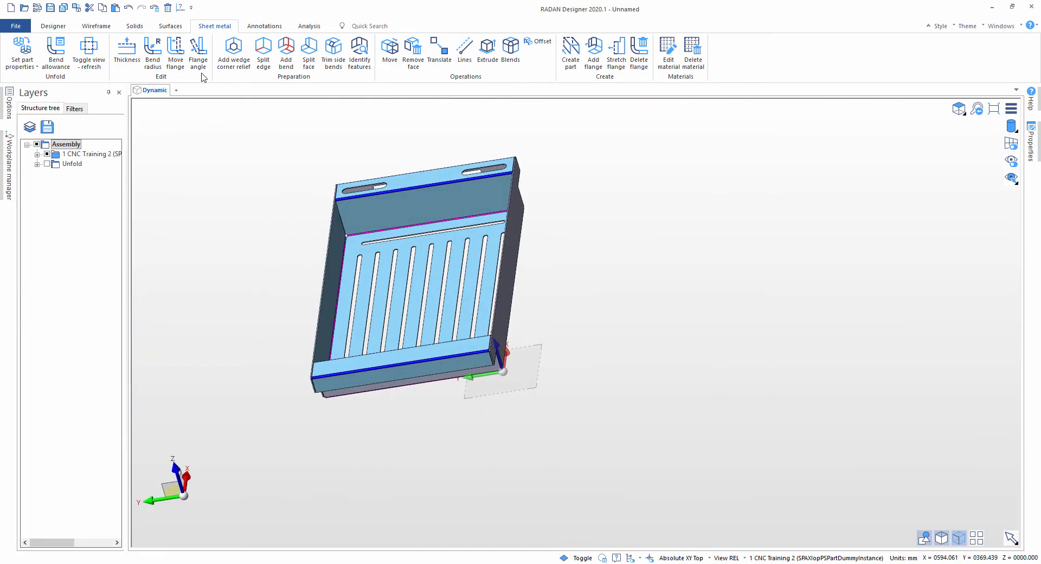
Step: Try moving both long side walls of the tray outward, away from the short end flanges
left_click(175, 56)
left_click(513, 262)
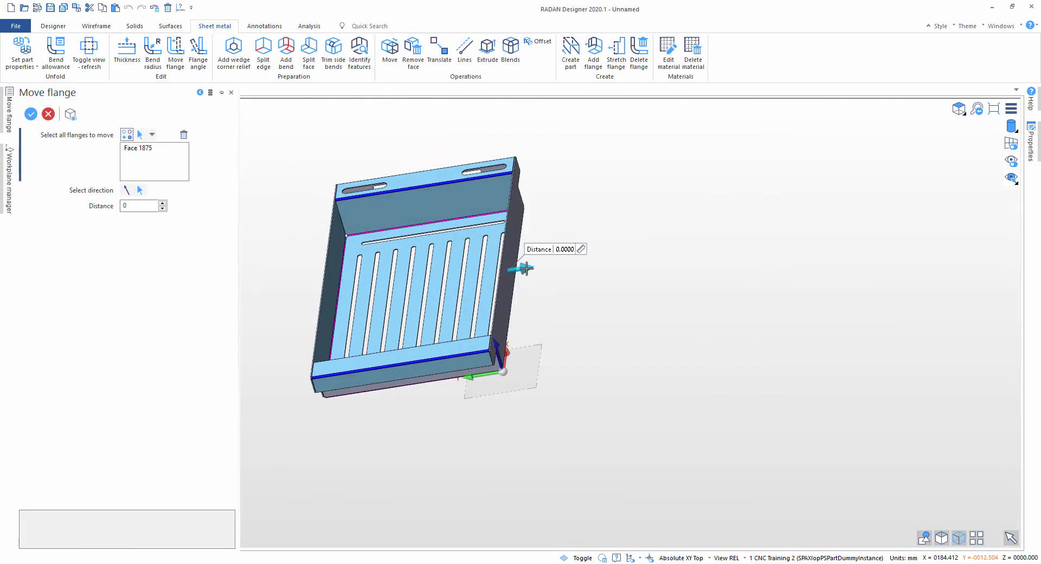
right_click(580, 311)
left_click(330, 288)
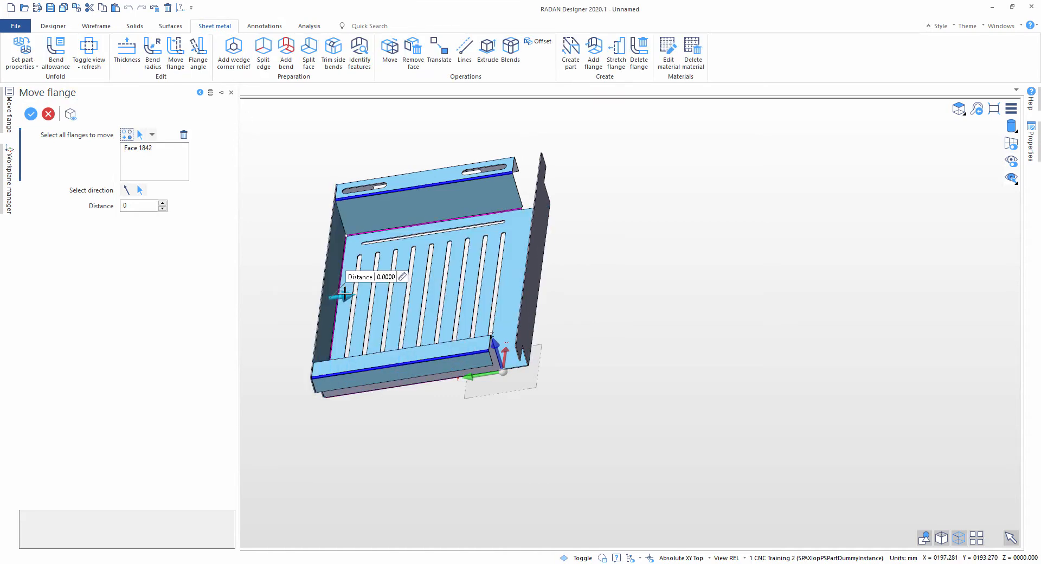
left_click_drag(342, 296, 310, 301)
right_click(387, 440)
right_click(388, 441)
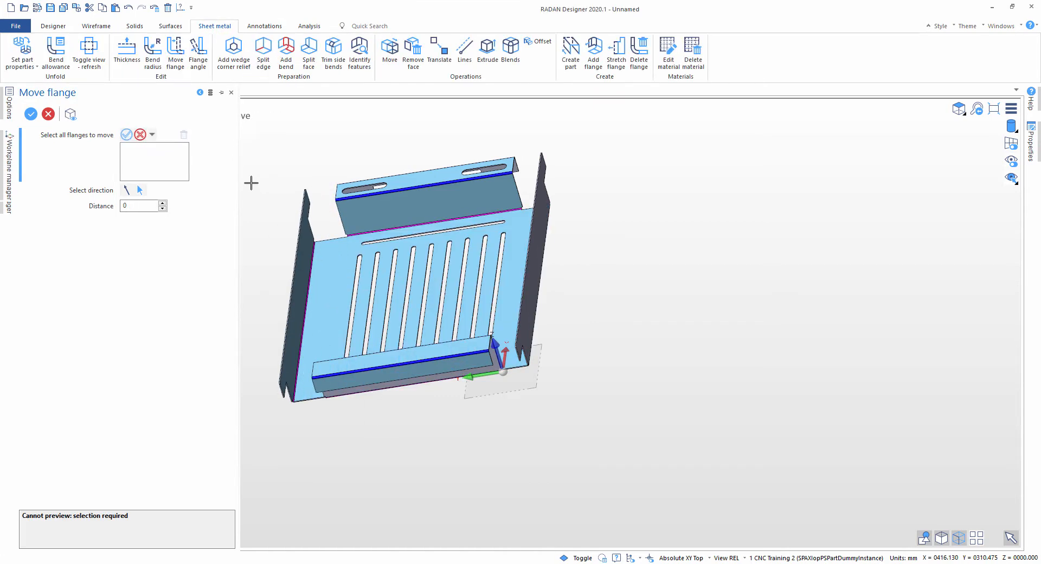
Step: Select the tray's inner floor face for a thickness change and test 3 and 2 mm, checking the bend corner
left_click(127, 50)
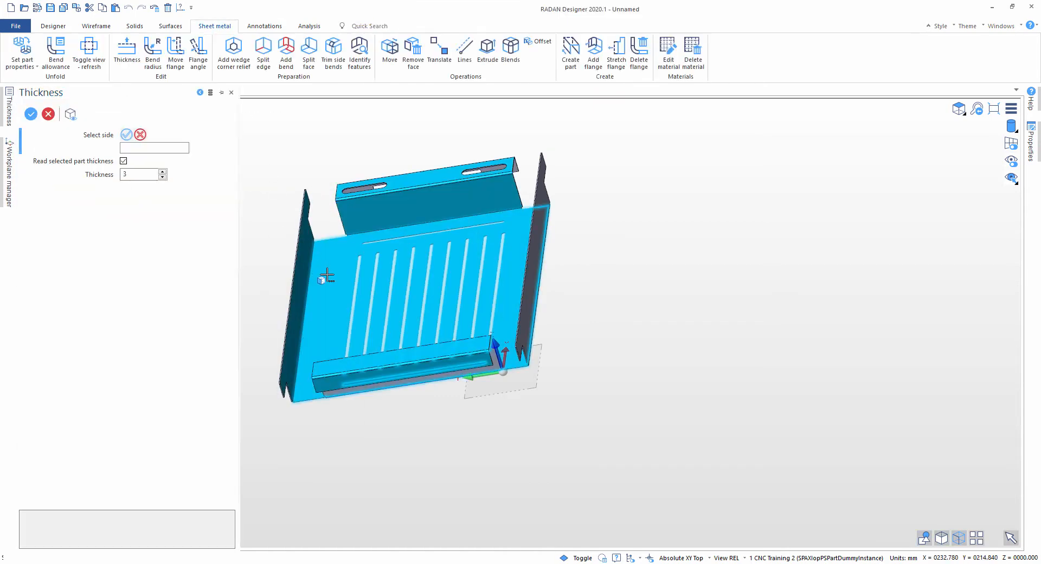
left_click(162, 171)
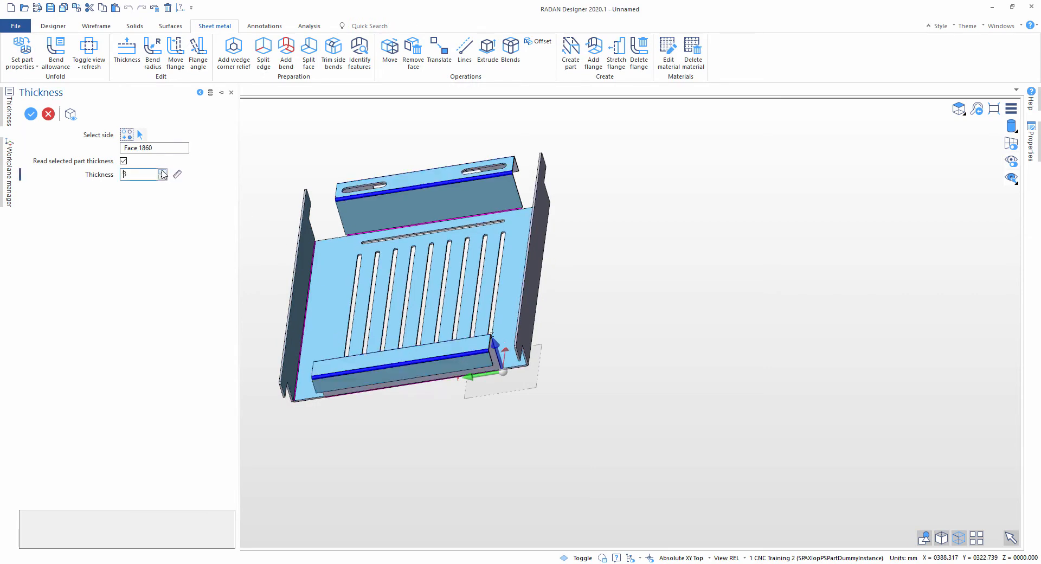
scroll(347, 334, "up", 10)
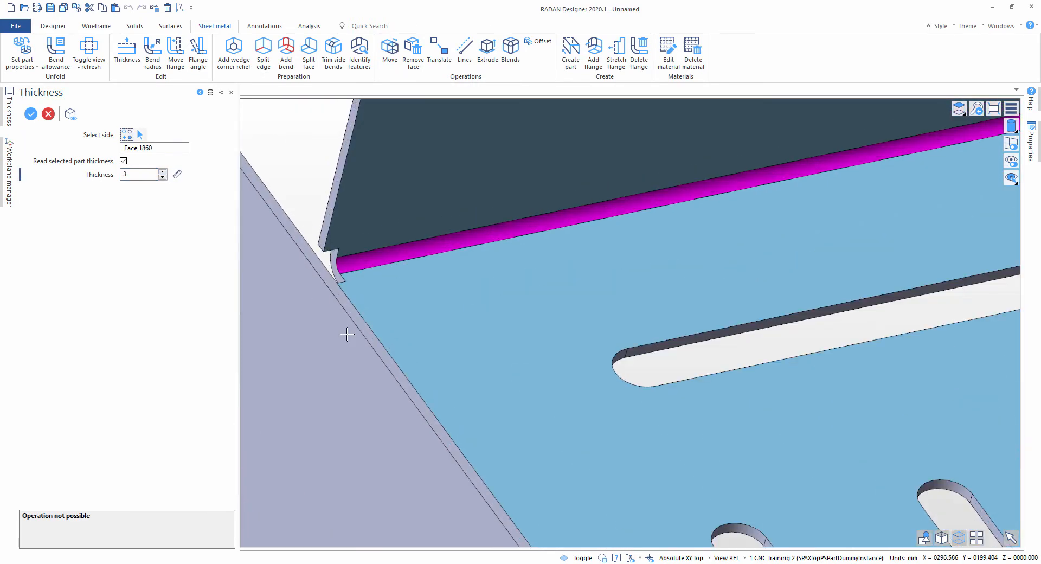
scroll(347, 334, "up", 3)
left_click(162, 177)
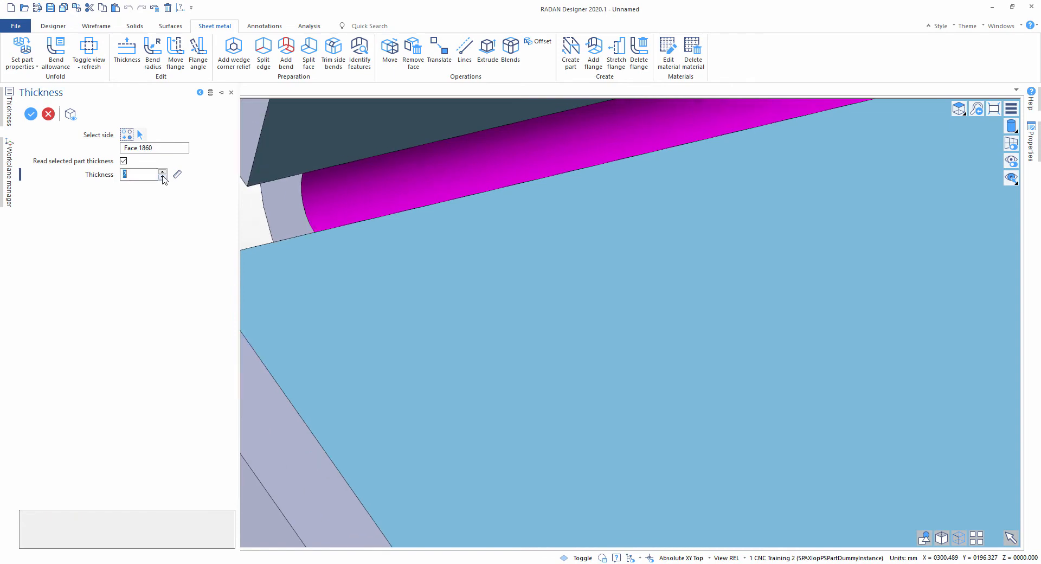
scroll(343, 213, "down", 5)
scroll(383, 202, "up", 5)
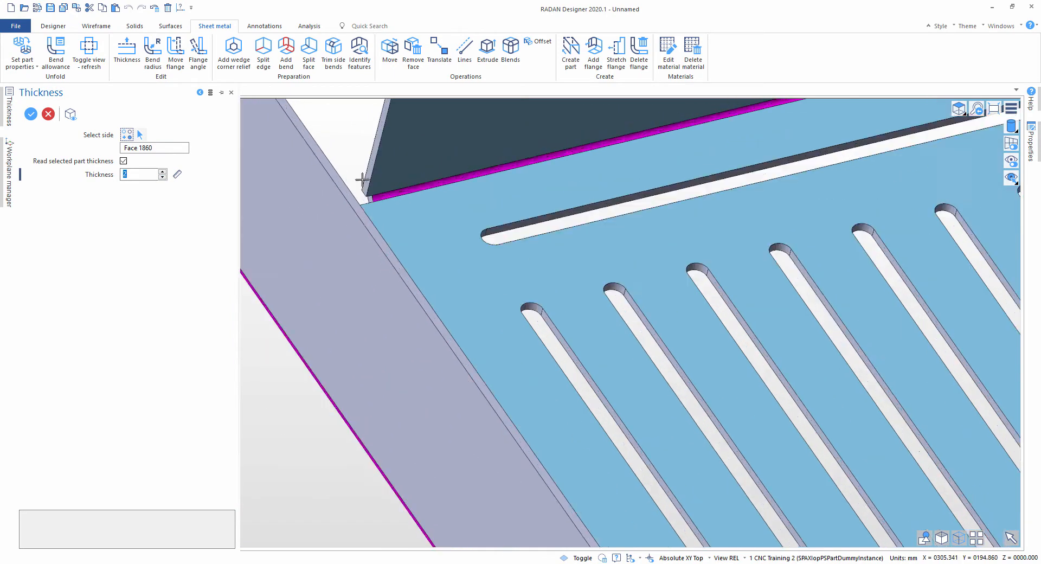
Step: Set the tray's thickness to 1 mm and apply it
scroll(383, 202, "down", 2)
left_click(163, 177)
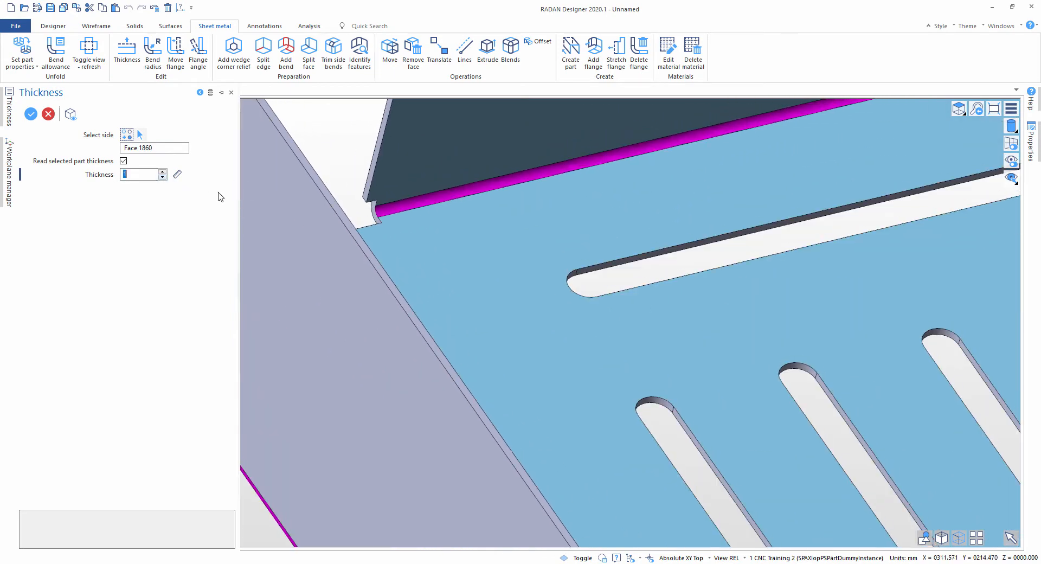
scroll(623, 277, "down", 5)
key("Return")
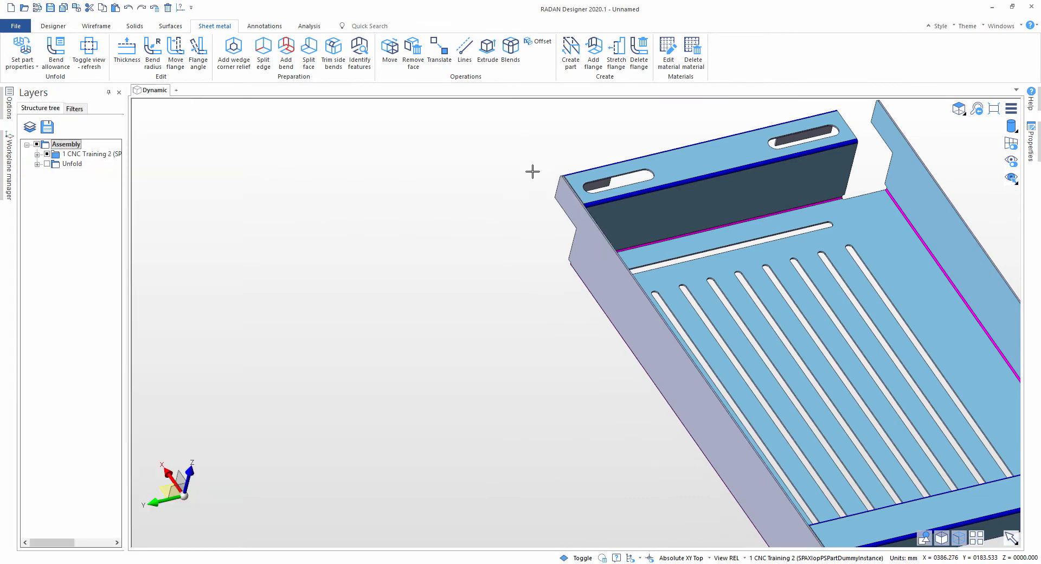
Step: Set the inner radius of the outer bend on the tray's end flange to 4 mm, reading the selected bend's radius first
middle_click_drag(573, 240, 546, 235)
middle_click_drag(623, 296, 572, 229)
middle_click_drag(298, 175, 497, 174)
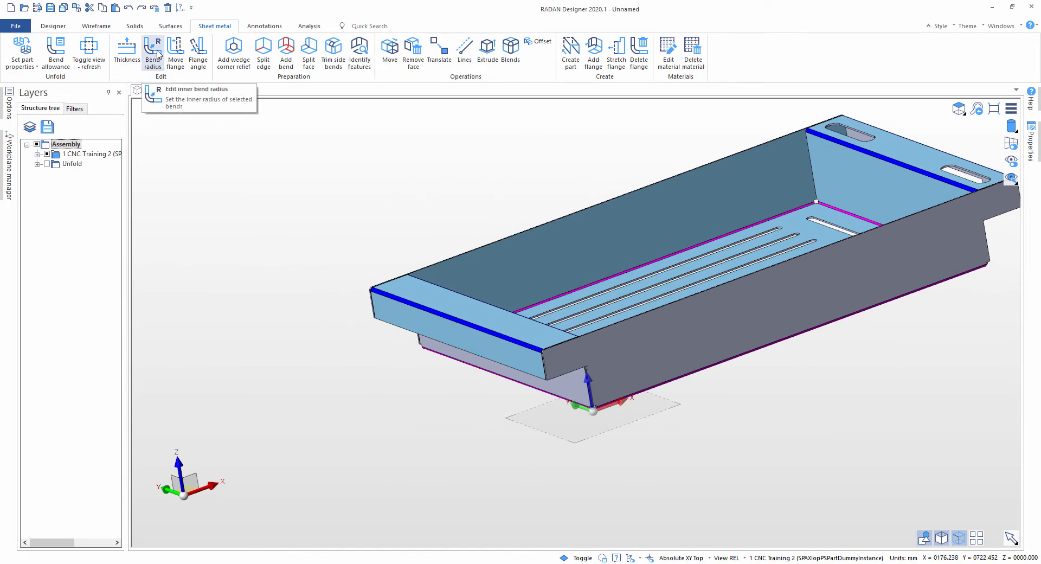
scroll(502, 309, "up", 6)
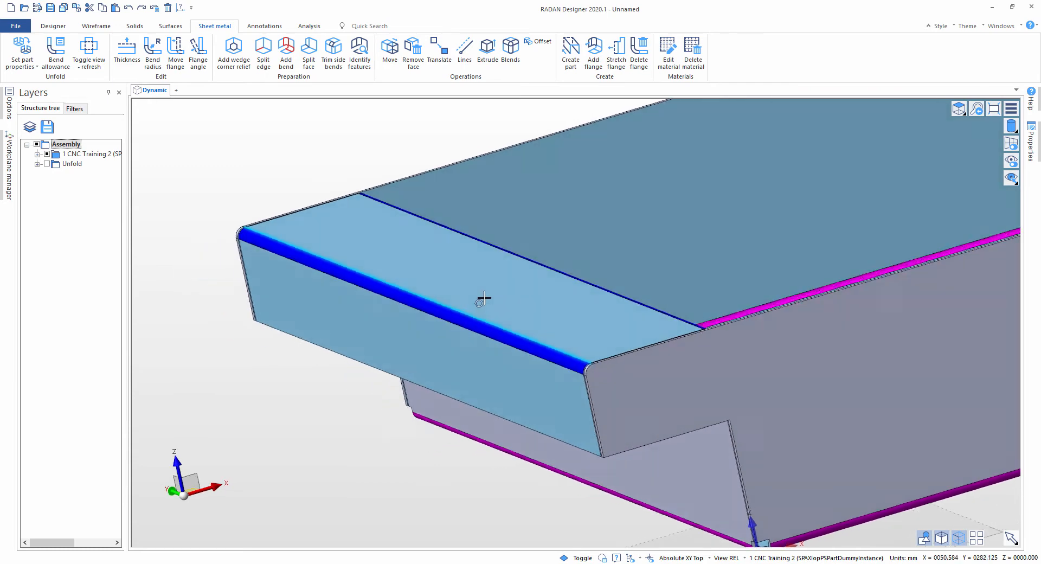
left_click(152, 52)
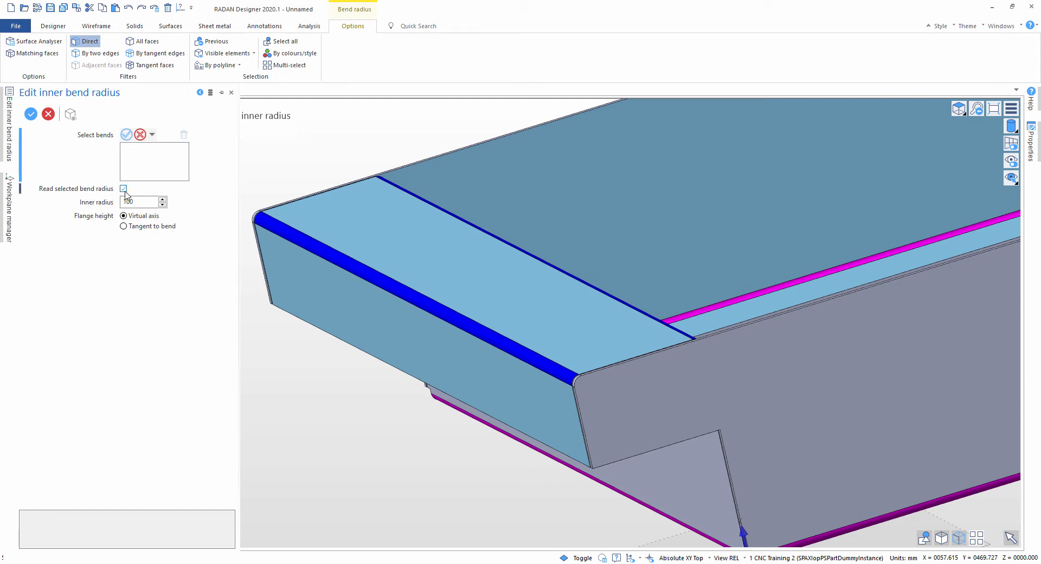
left_click(306, 238)
scroll(342, 236, "down", 3)
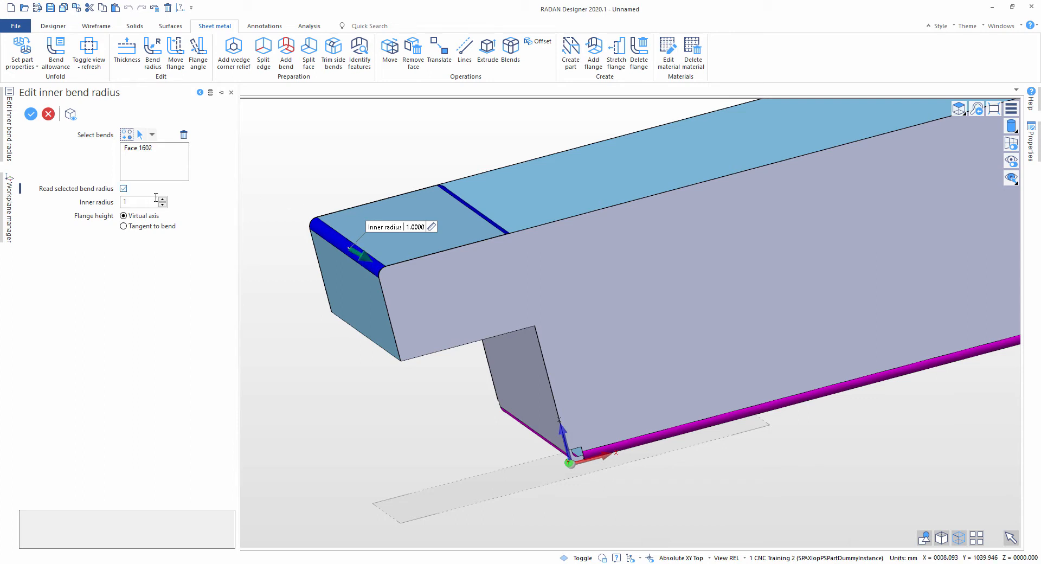
scroll(421, 229, "up", 3)
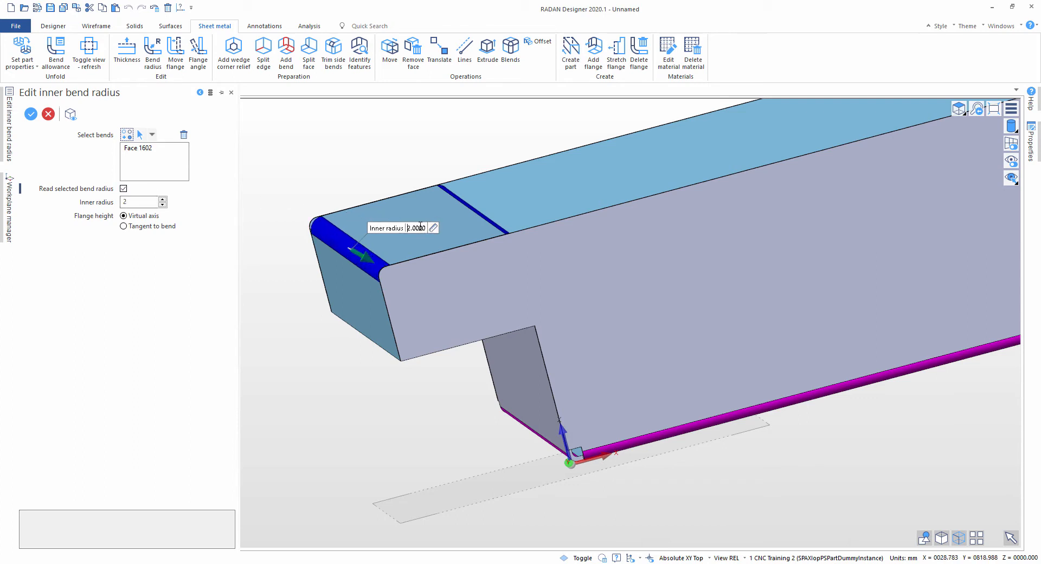
right_click(338, 161)
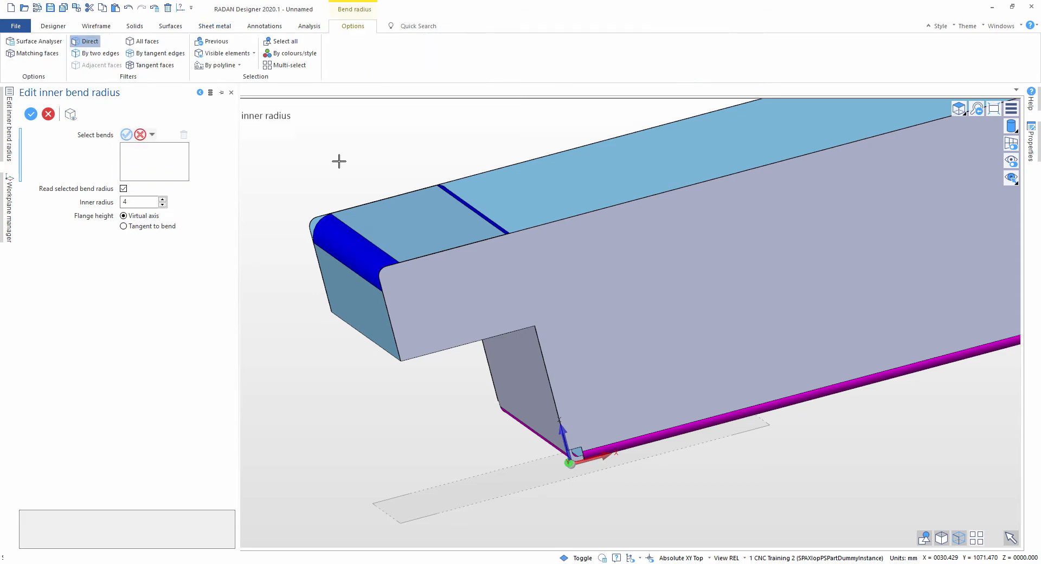
Step: Turn off reading the selected bend's radius and try a 4 mm inner radius on the end flange's other bend
middle_click_drag(438, 177, 381, 178)
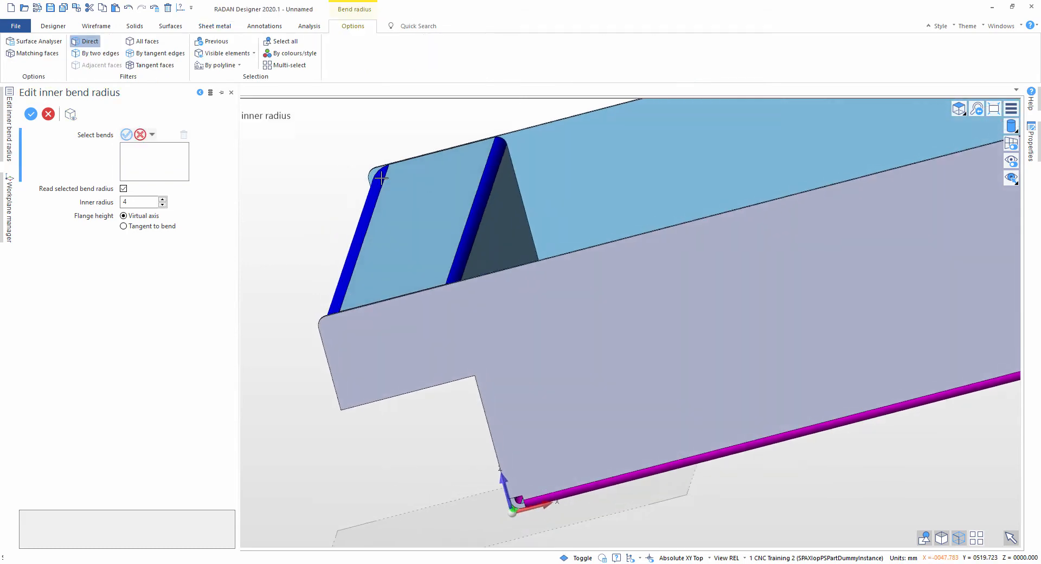
left_click(124, 189)
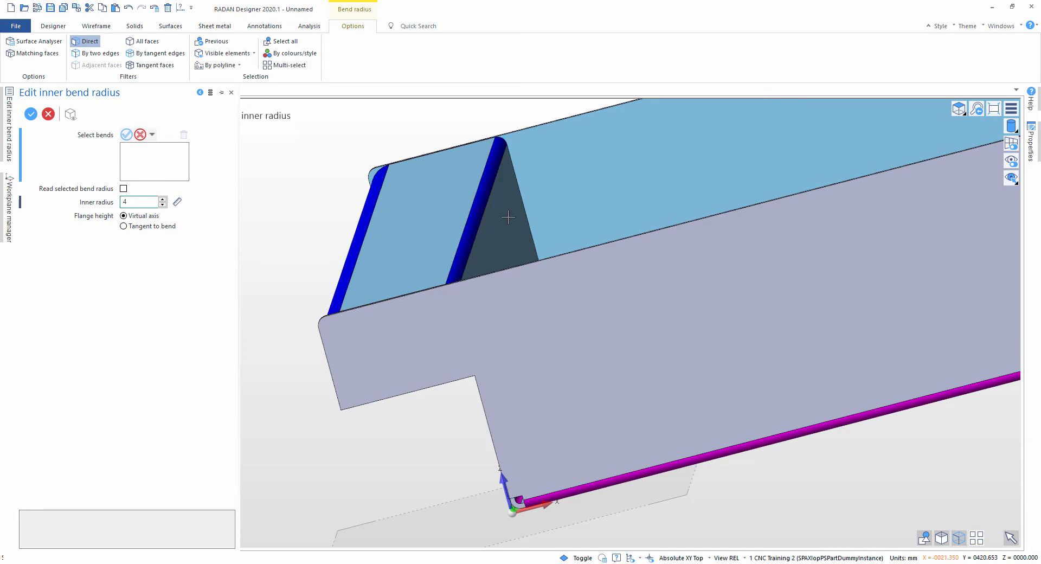
left_click(472, 214)
middle_click_drag(399, 143, 443, 156)
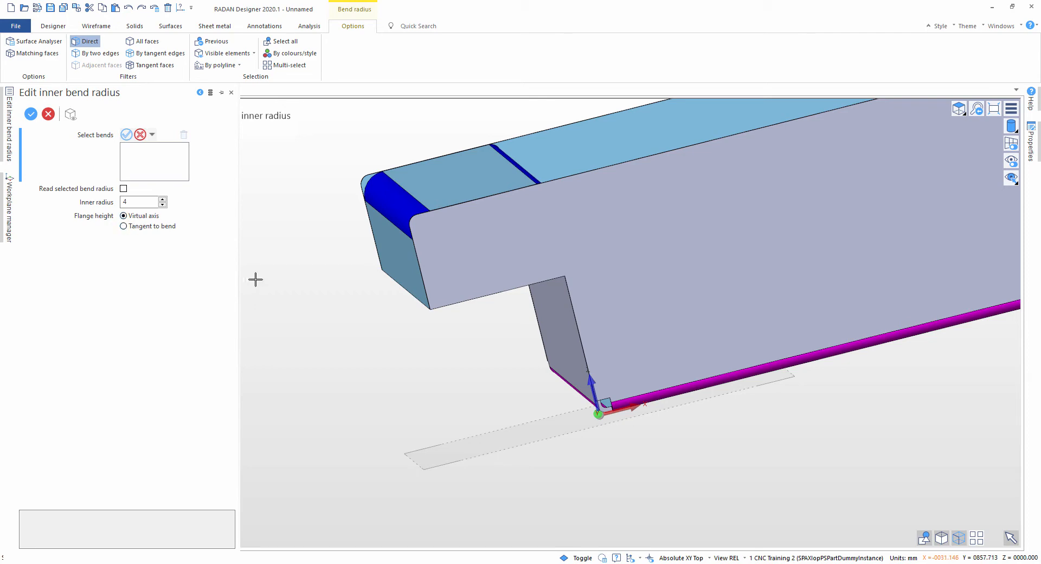
key("Escape")
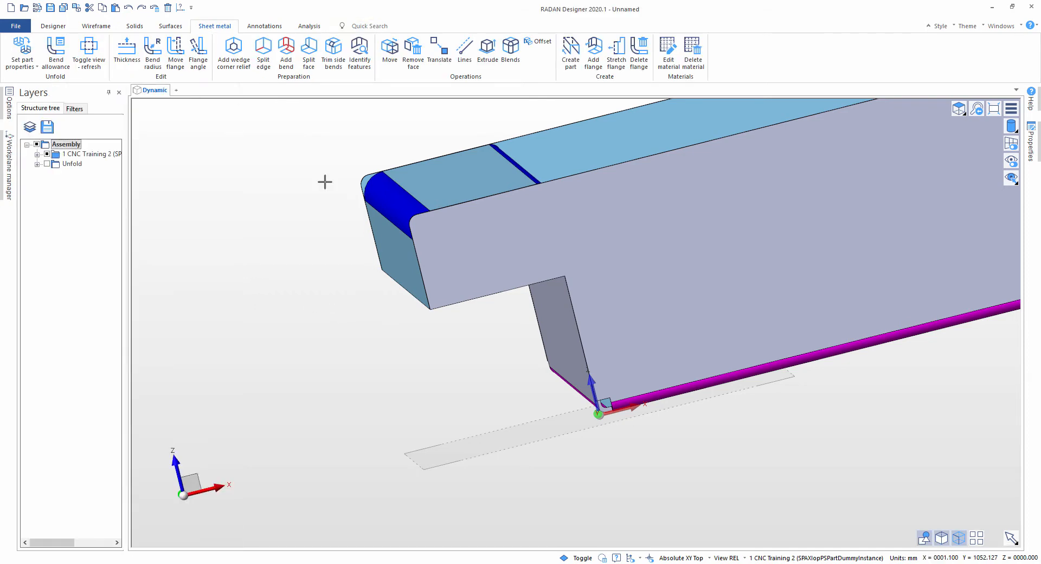
Step: Change the bend angle of the end flange's downturned lip to 130 degrees, rotating about the bend axis
left_click(200, 57)
left_click(383, 233)
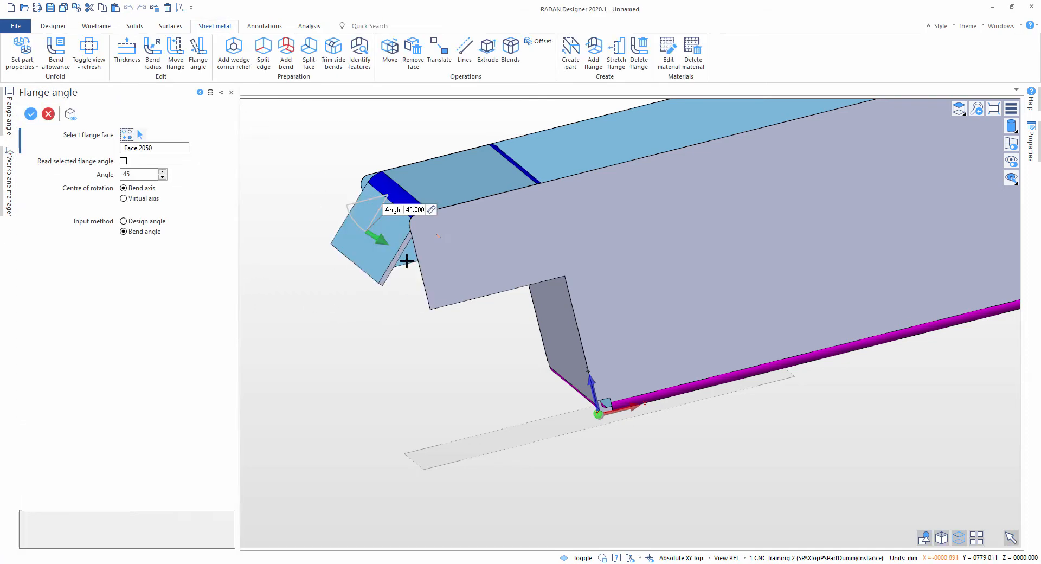
left_click_drag(435, 251, 453, 236)
scroll(375, 221, "up", 3)
middle_click_drag(375, 221, 392, 213)
right_click(364, 365)
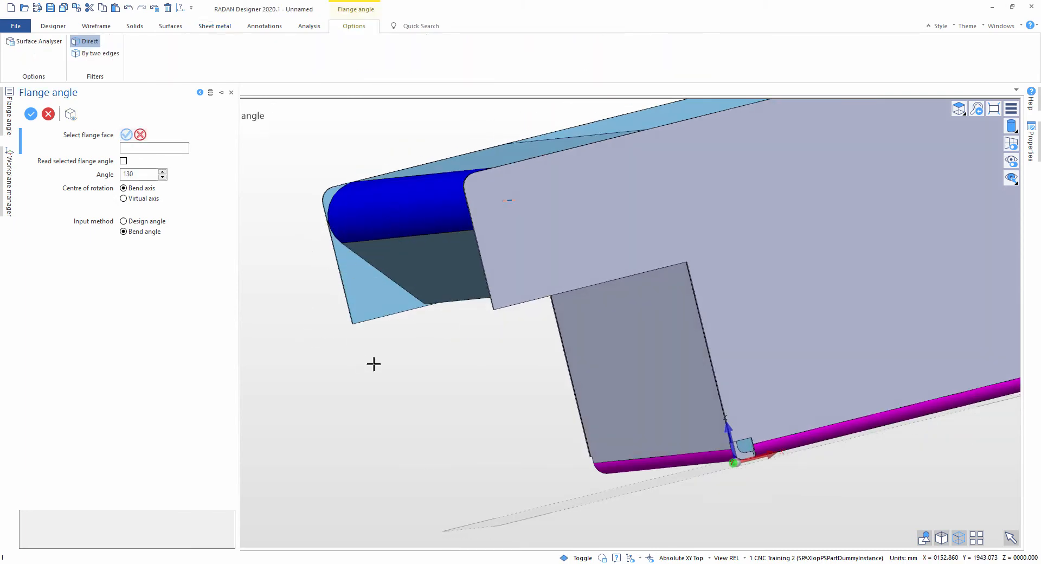
right_click(374, 362)
Step: Select the end lip's bend for another inner radius change and test a radius of 1 mm
middle_click_drag(394, 280, 388, 286)
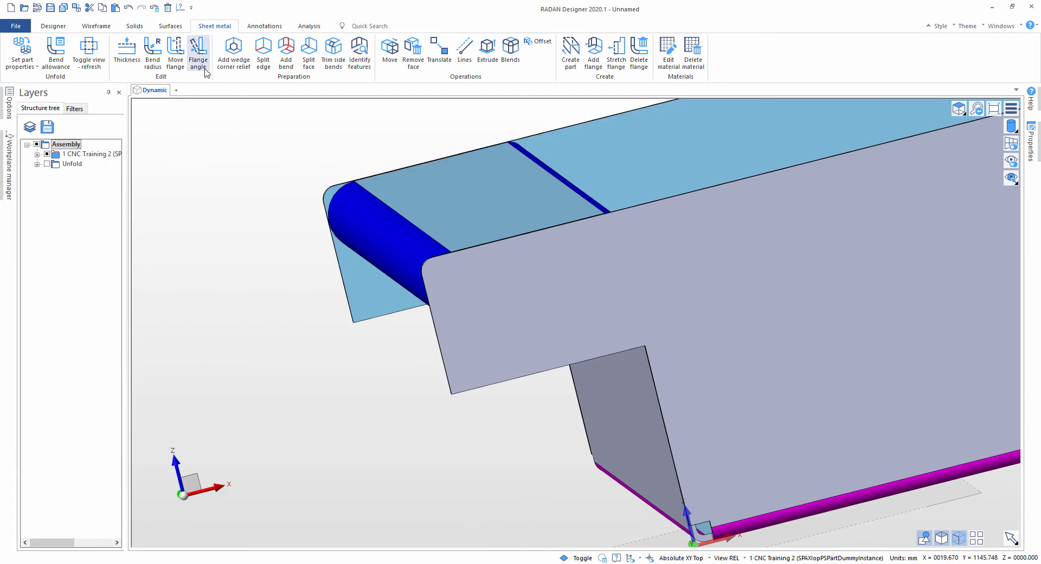
left_click(154, 52)
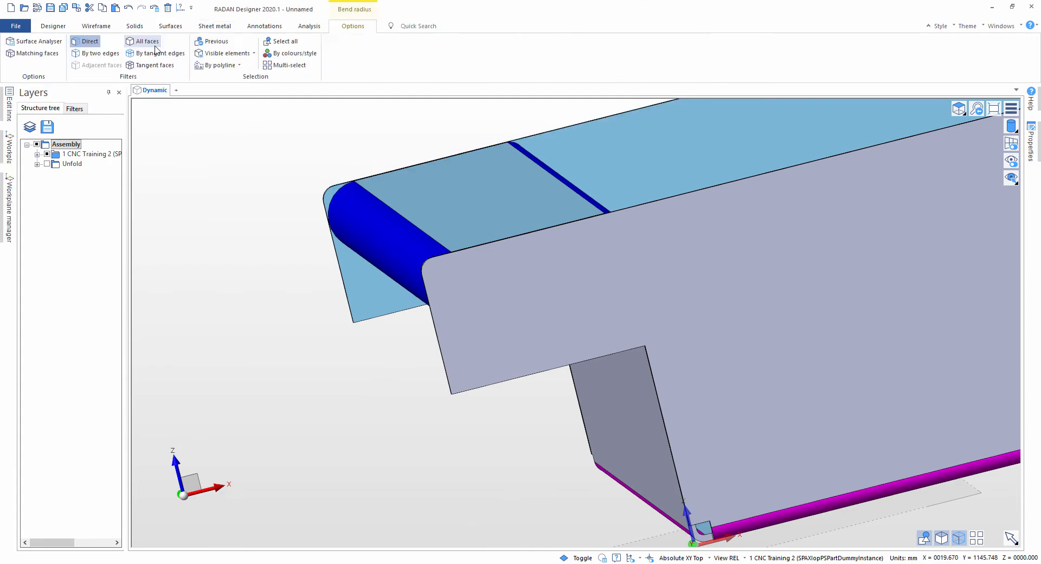
left_click(343, 221)
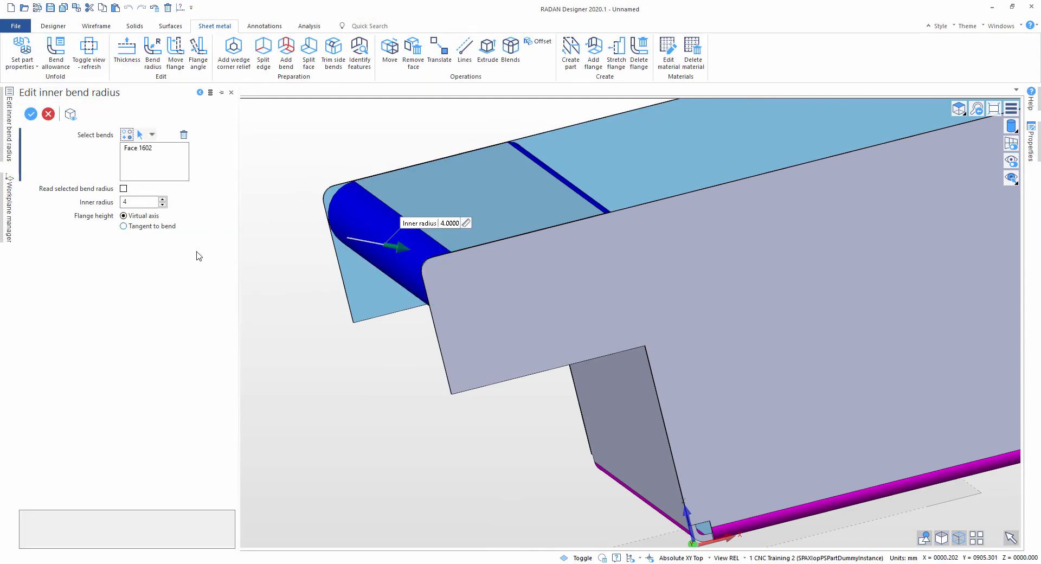
scroll(321, 285, "up", 1)
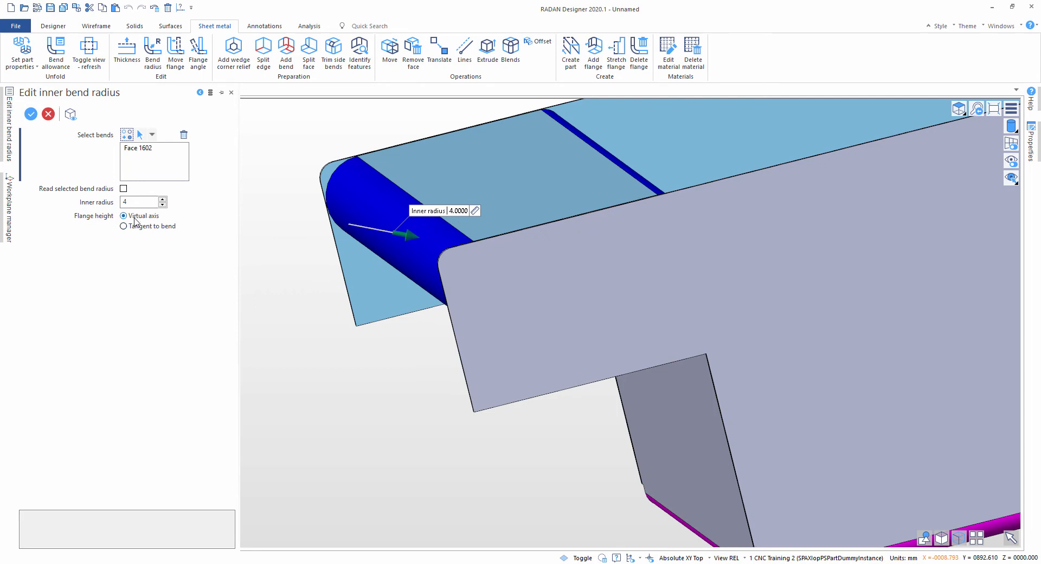
middle_click_drag(313, 238, 329, 263)
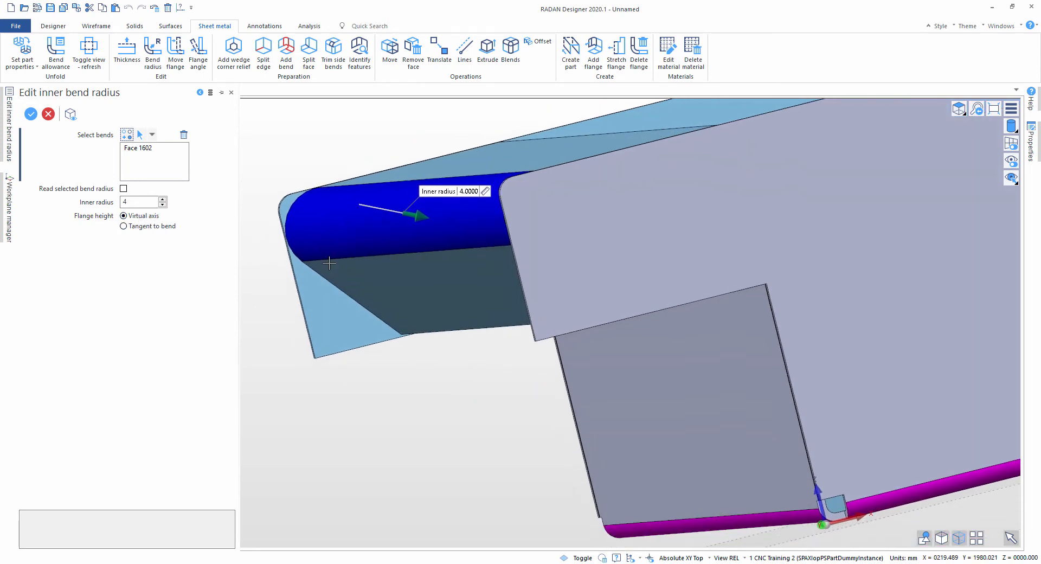
left_click(163, 204)
left_click(162, 205)
left_click(163, 204)
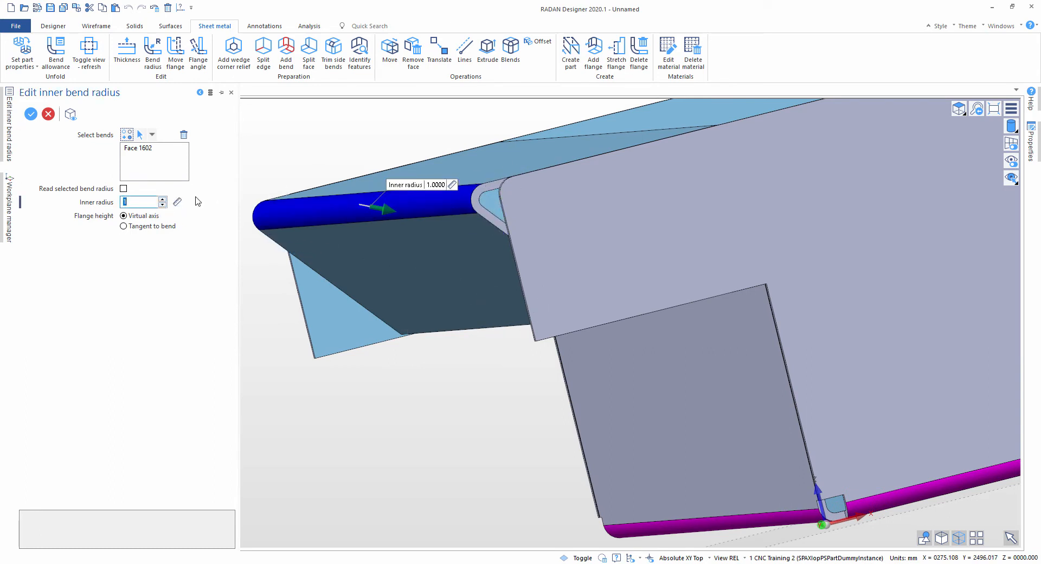
Step: Test larger inner radii up to 6 mm on the end lip's bend, and set the radius to 3 mm
left_click(163, 198)
left_click(163, 198)
left_click(162, 198)
left_click(163, 199)
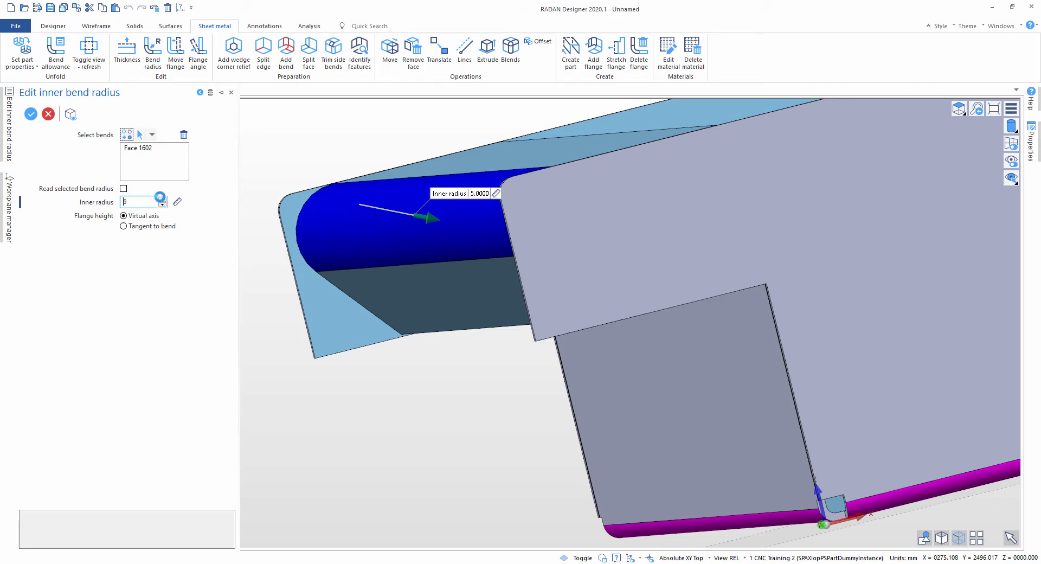
left_click(162, 198)
left_click(163, 205)
left_click(163, 205)
left_click(162, 204)
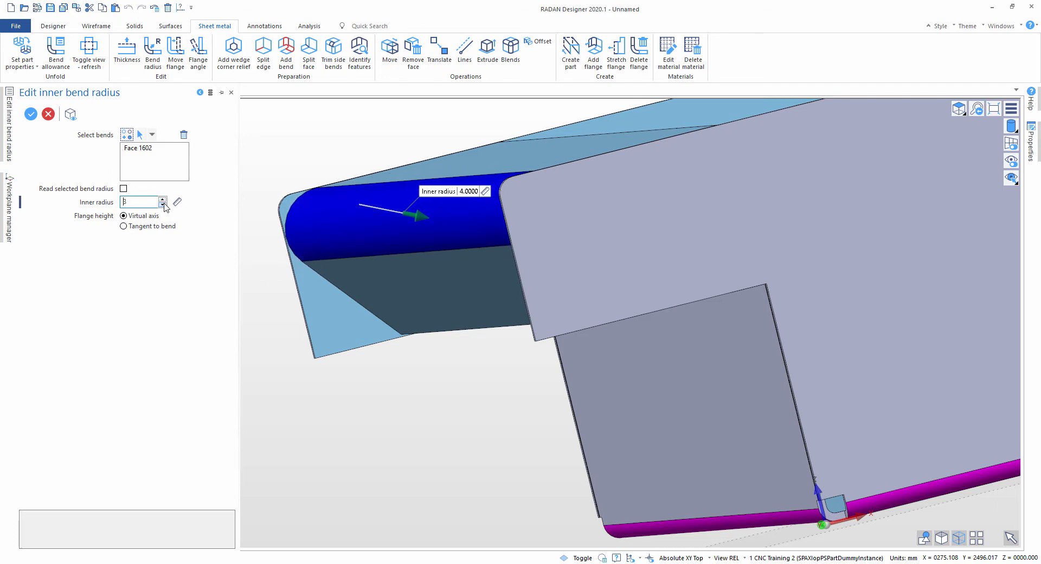
scroll(368, 264, "down", 2)
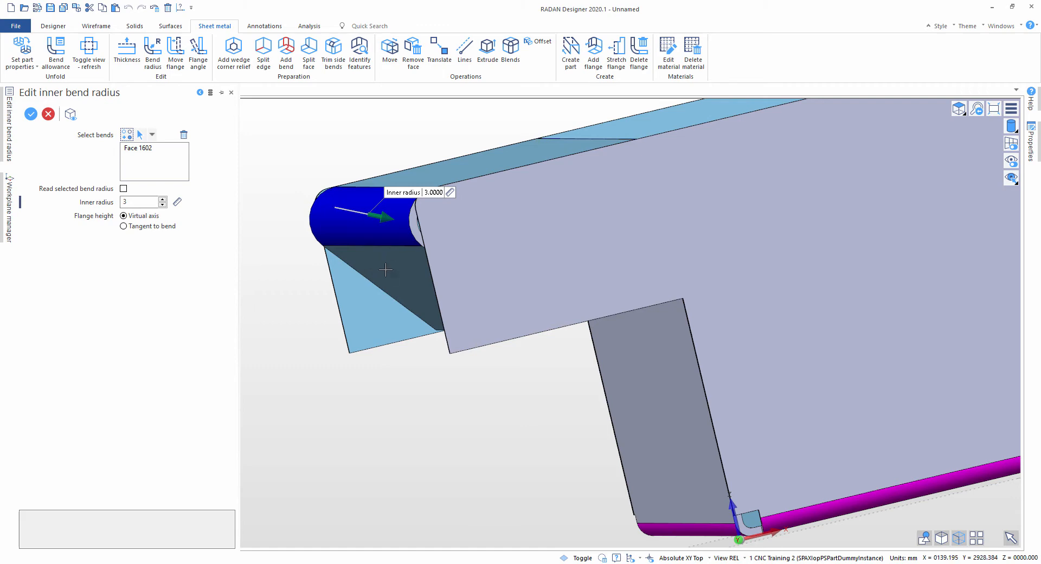
middle_click_drag(403, 183, 396, 184)
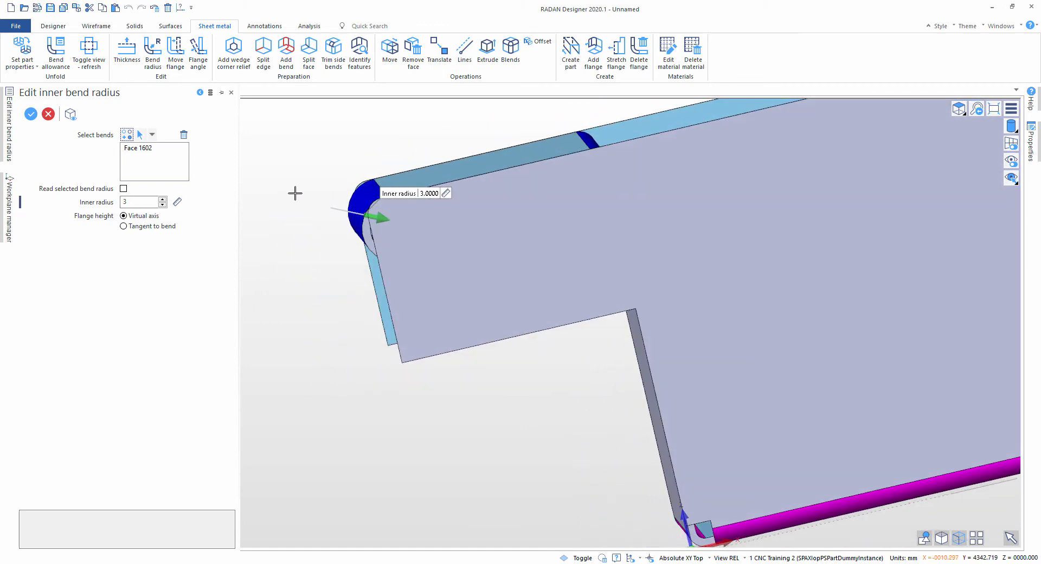
Step: Switch the flange height reference to Tangent to bend and check the lip's bend from the side
left_click(124, 227)
middle_click_drag(306, 252, 484, 238)
scroll(494, 235, "up", 1)
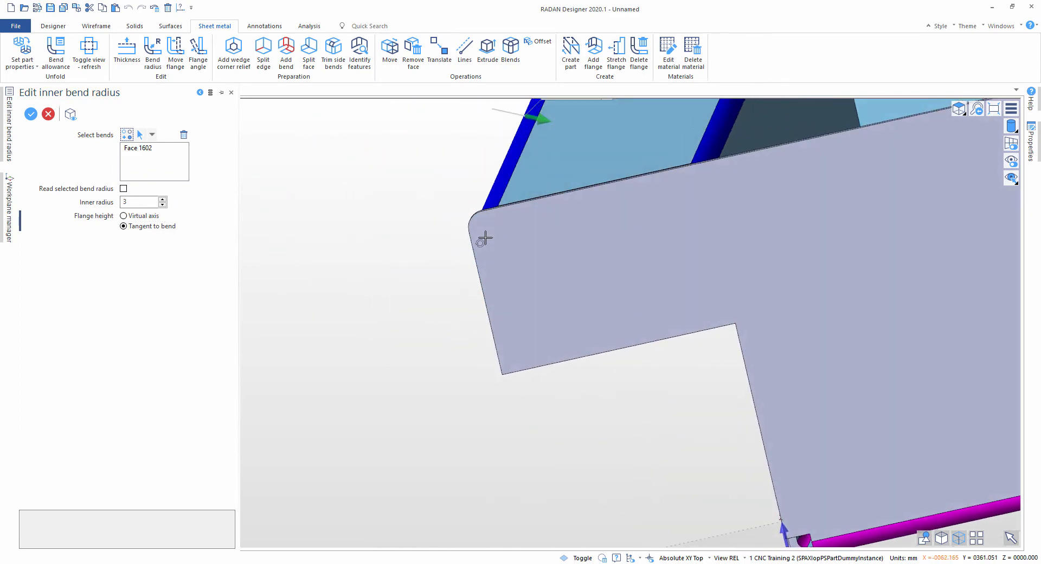
Step: Test inner radii of 2 mm, 3 mm and up to 6 mm on the end lip's bend with tangent flange height
middle_click_drag(632, 204, 570, 289)
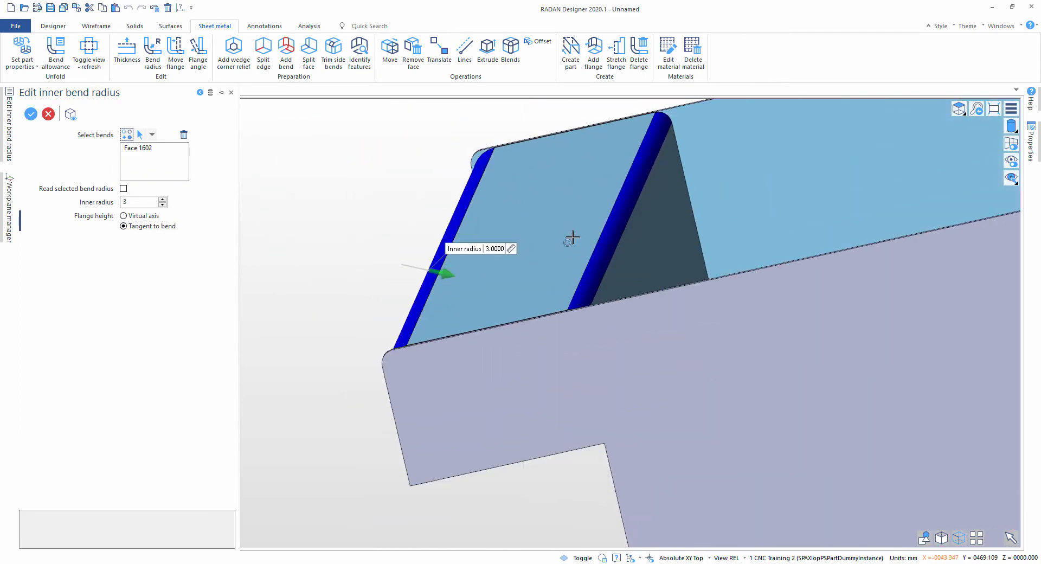
middle_click_drag(571, 238, 637, 234)
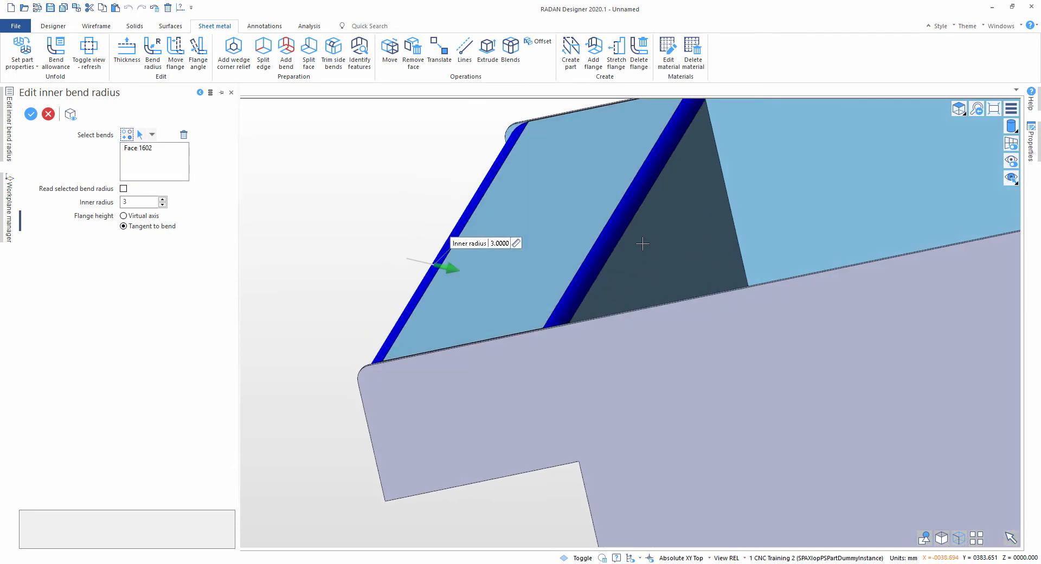
middle_click_drag(577, 242, 525, 252)
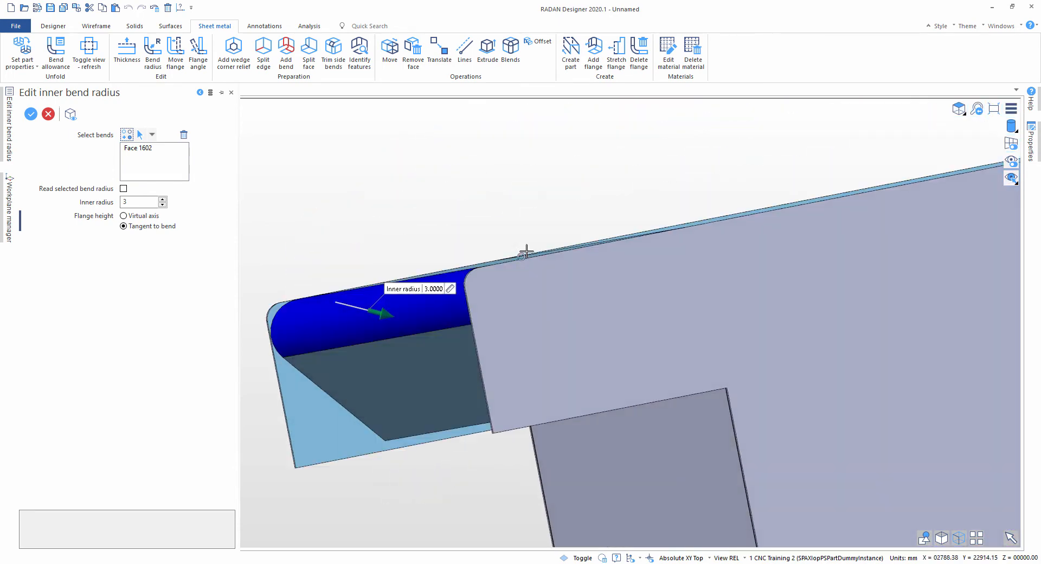
left_click(162, 205)
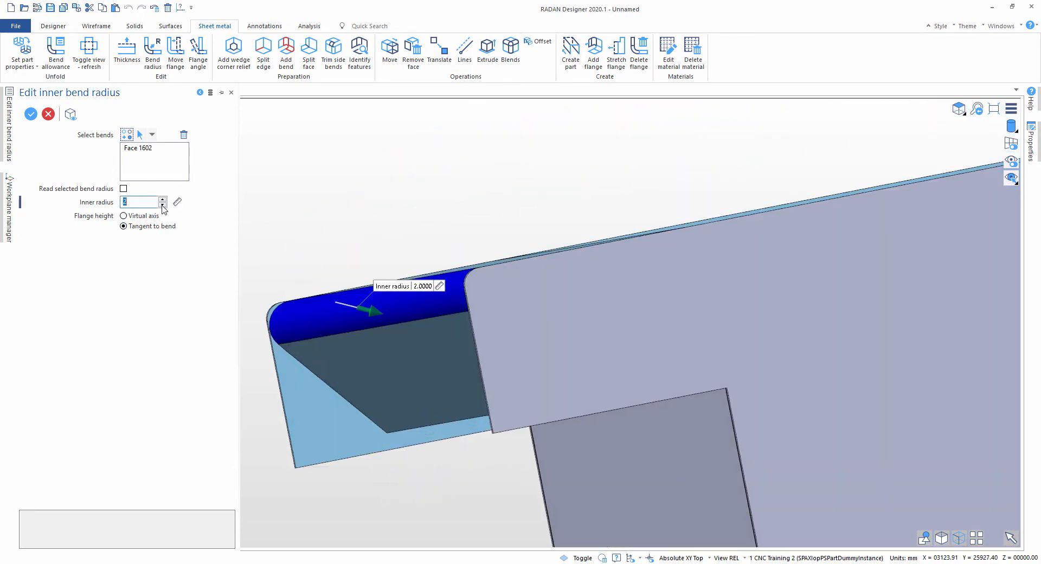
left_click(162, 205)
left_click(162, 200)
left_click(163, 199)
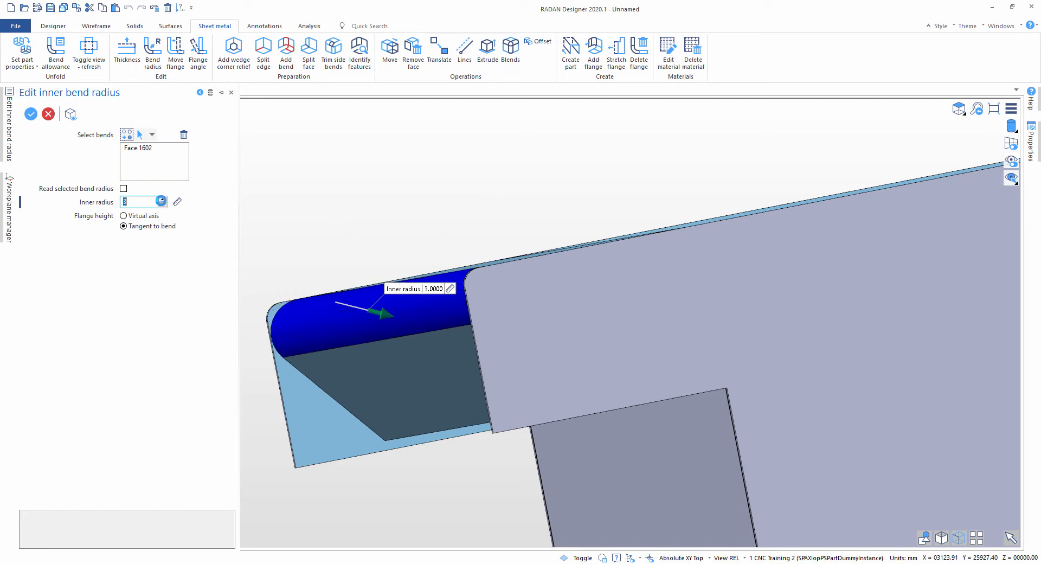
left_click(162, 200)
left_click(162, 199)
left_click(162, 199)
Step: Examine how the end lip with the 6 mm inner radius sits against the side walls, from above and below
middle_click_drag(364, 265, 376, 242)
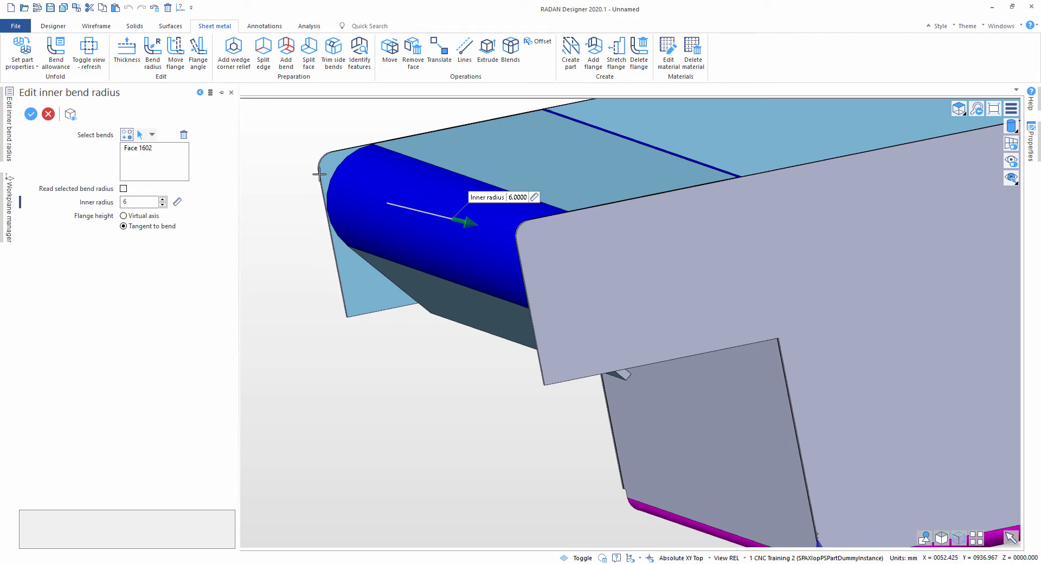
scroll(397, 209, "down", 2)
middle_click_drag(396, 209, 585, 203)
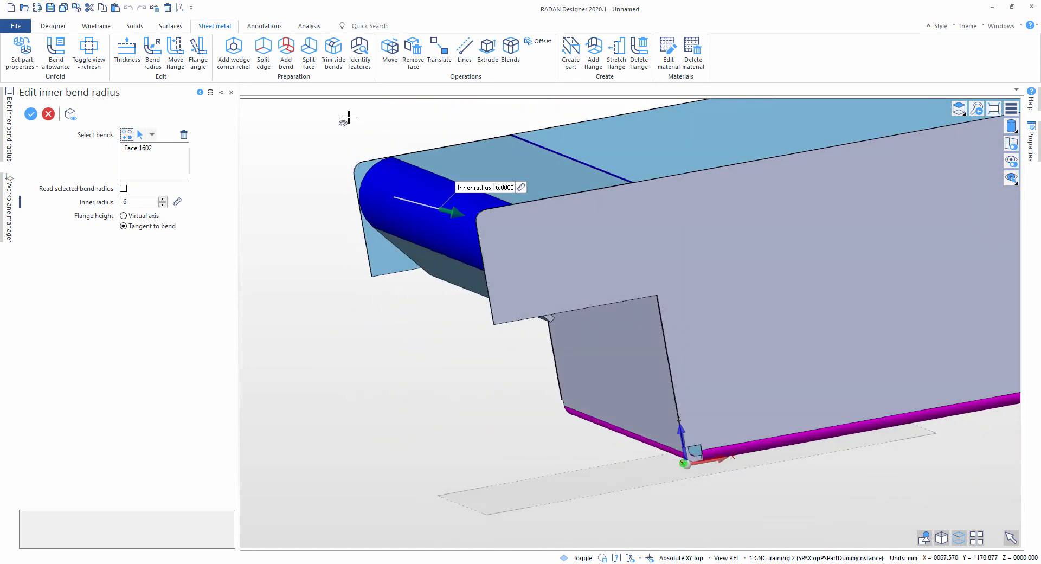
middle_click_drag(438, 184, 451, 200)
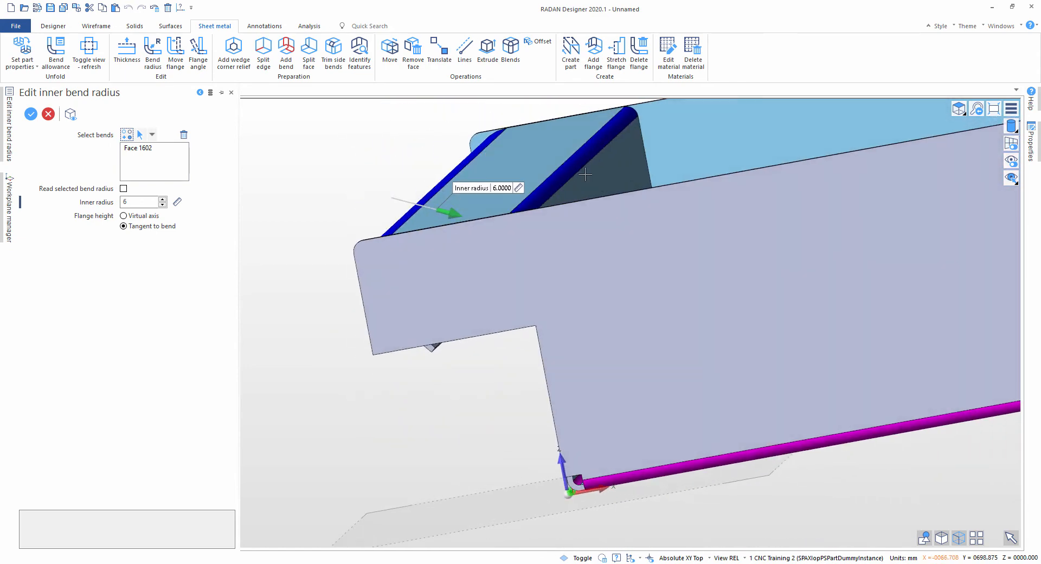
middle_click_drag(585, 174, 337, 126)
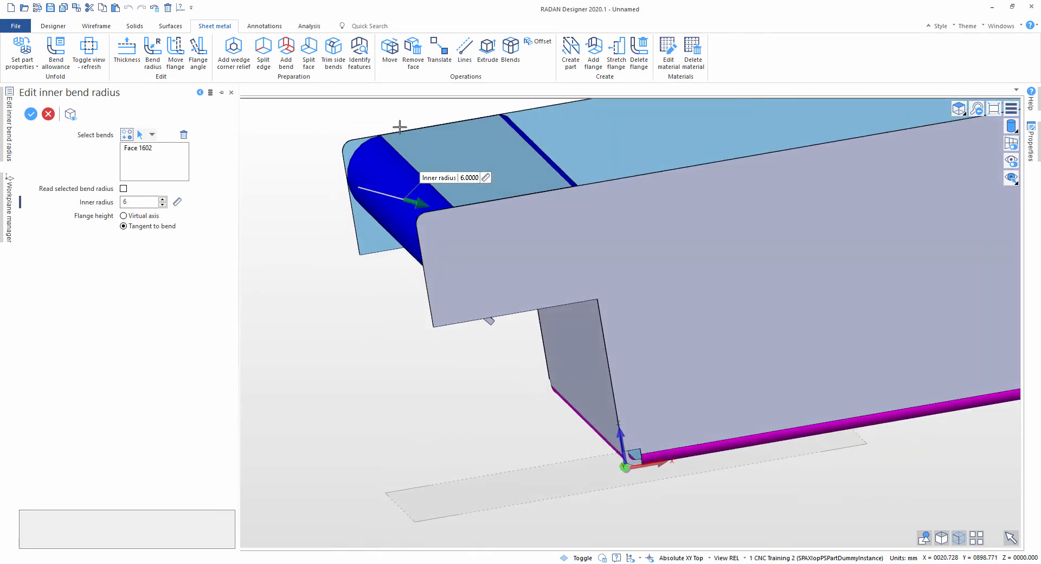
middle_click_drag(435, 112, 434, 105)
middle_click_drag(481, 268, 504, 460)
middle_click_drag(514, 409, 554, 421)
scroll(554, 421, "up", 5)
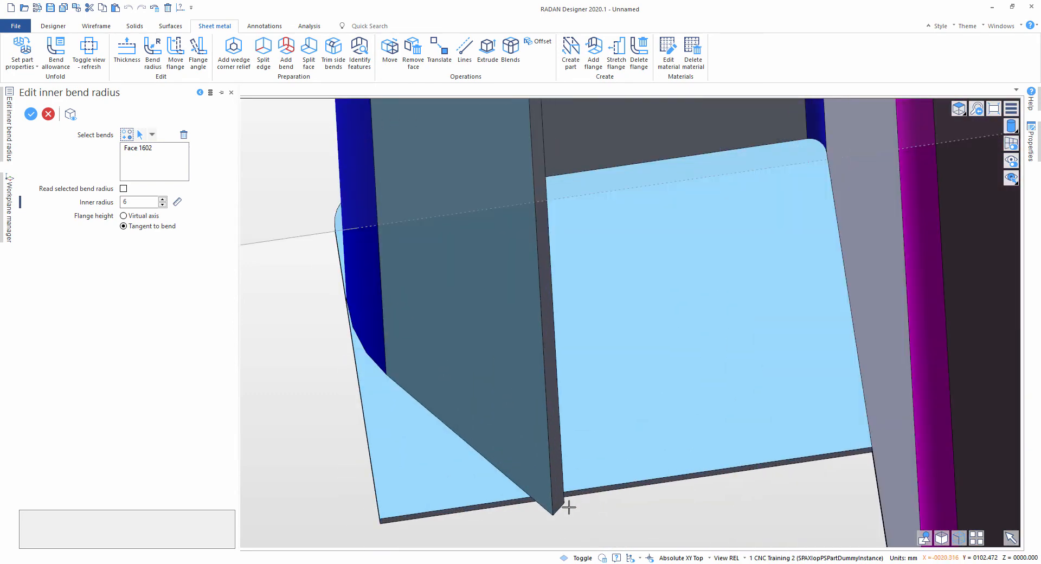
scroll(545, 470, "down", 5)
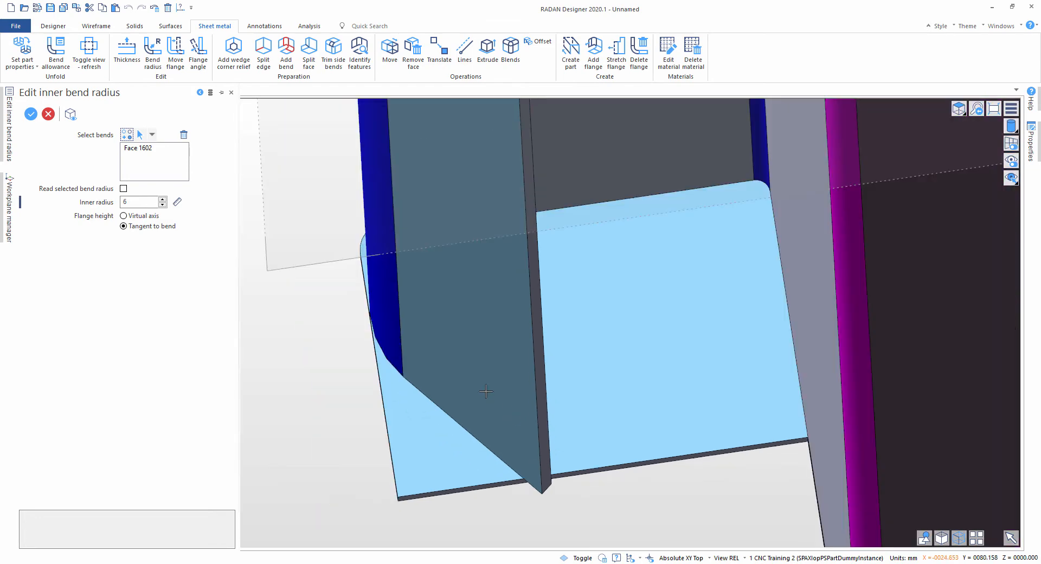
middle_click_drag(487, 390, 449, 361)
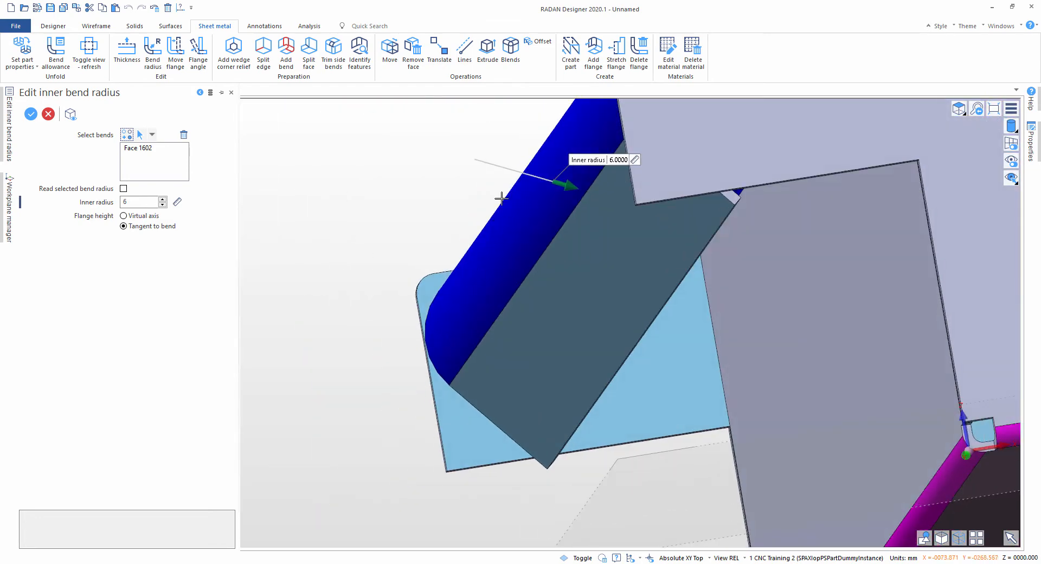
Step: Try inner radii of 3 and 4 mm on the lip's bend, reduce it to 2 mm and leave the radius edit
left_click(163, 205)
left_click(162, 205)
left_click(162, 205)
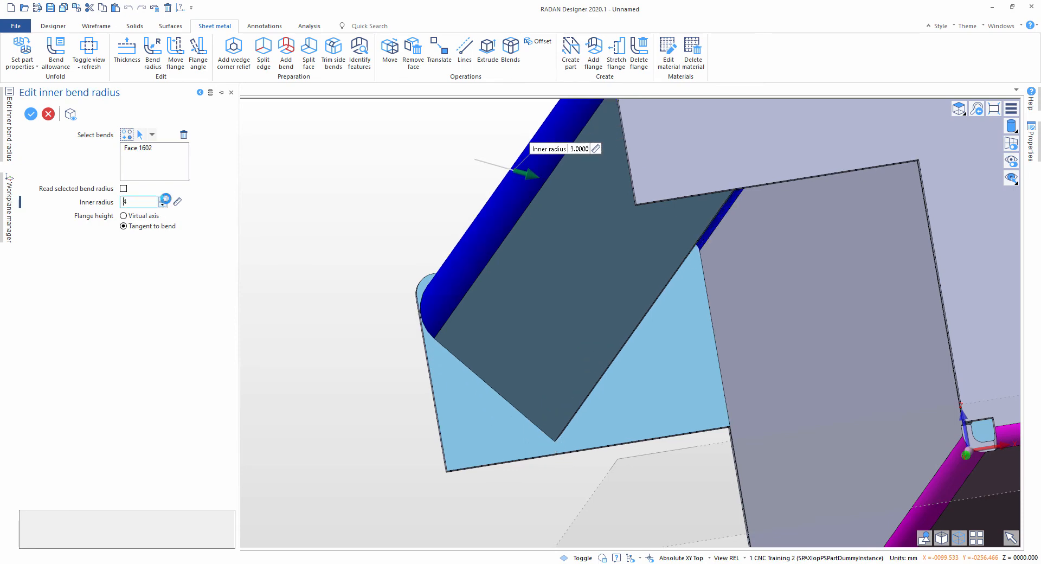
left_click(163, 199)
left_click(163, 199)
left_click(163, 205)
left_click(163, 205)
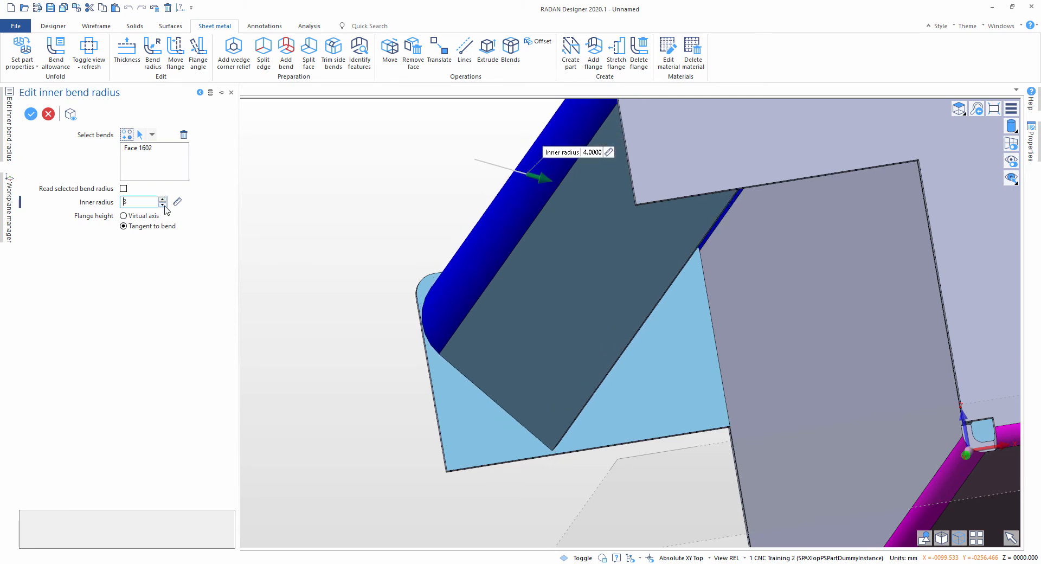
left_click(162, 205)
left_click(163, 205)
middle_click_drag(492, 280, 644, 236)
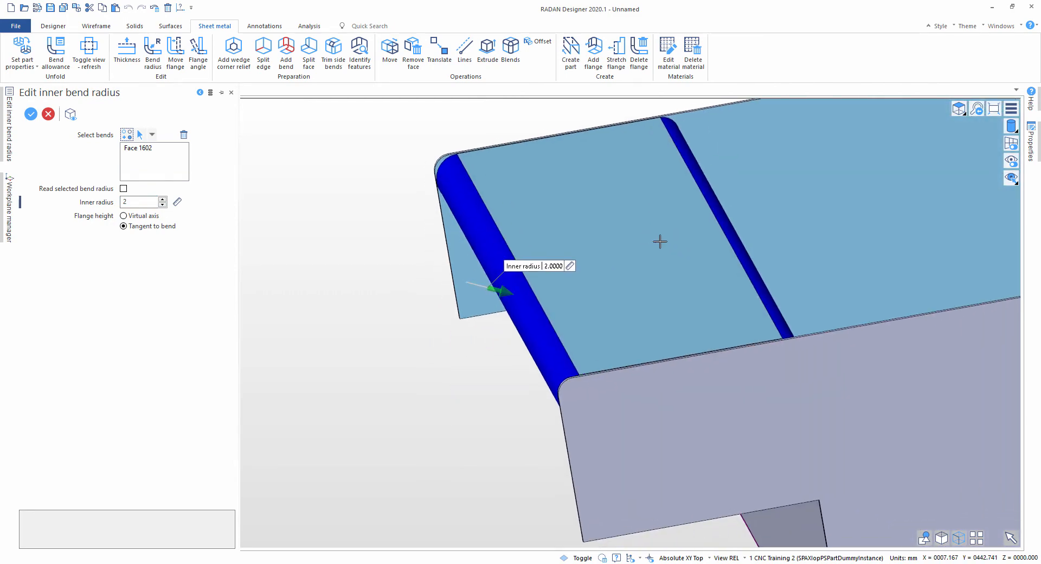
middle_click_drag(680, 254, 574, 255)
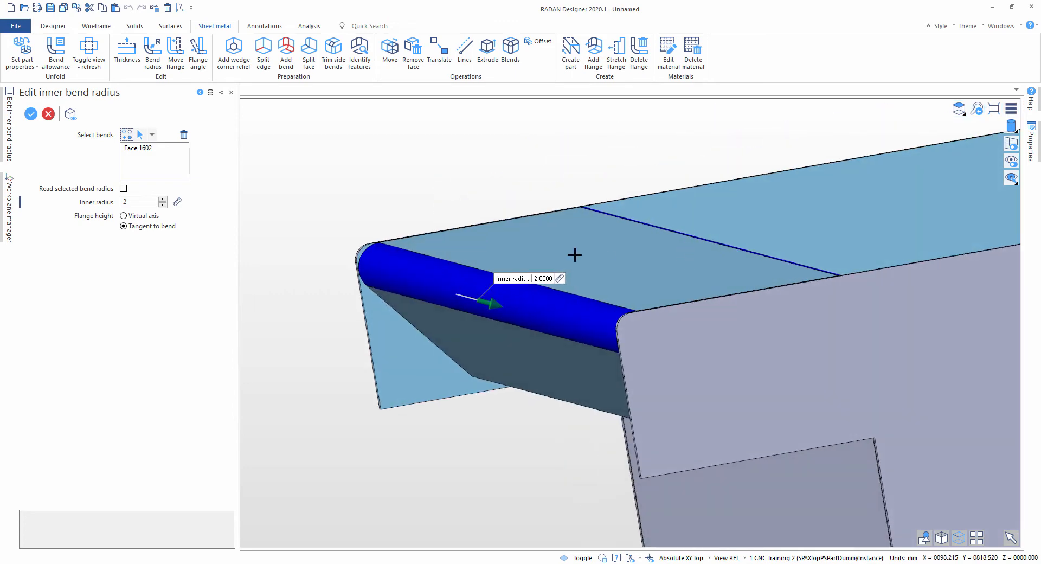
scroll(522, 329, "down", 2)
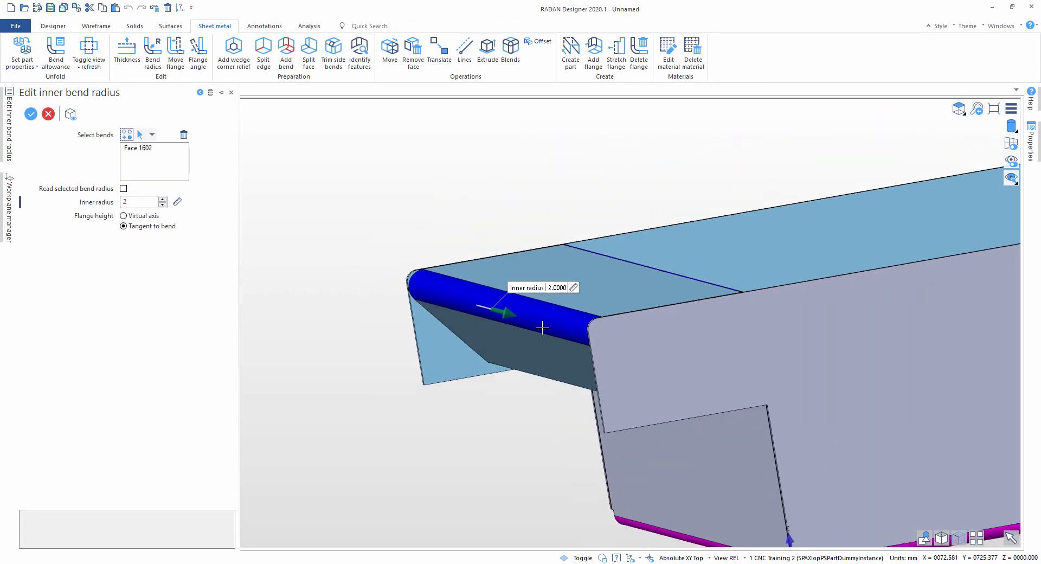
key("Return")
Step: Set the end lip's bend angle to 90 degrees, rotating about the bend axis
left_click(191, 56)
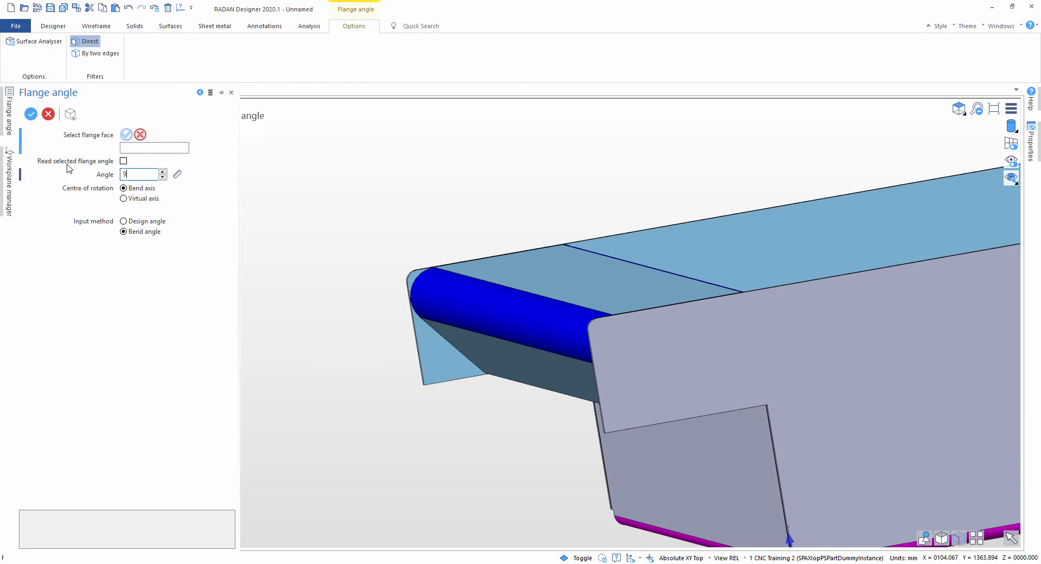
type("90")
key("Return")
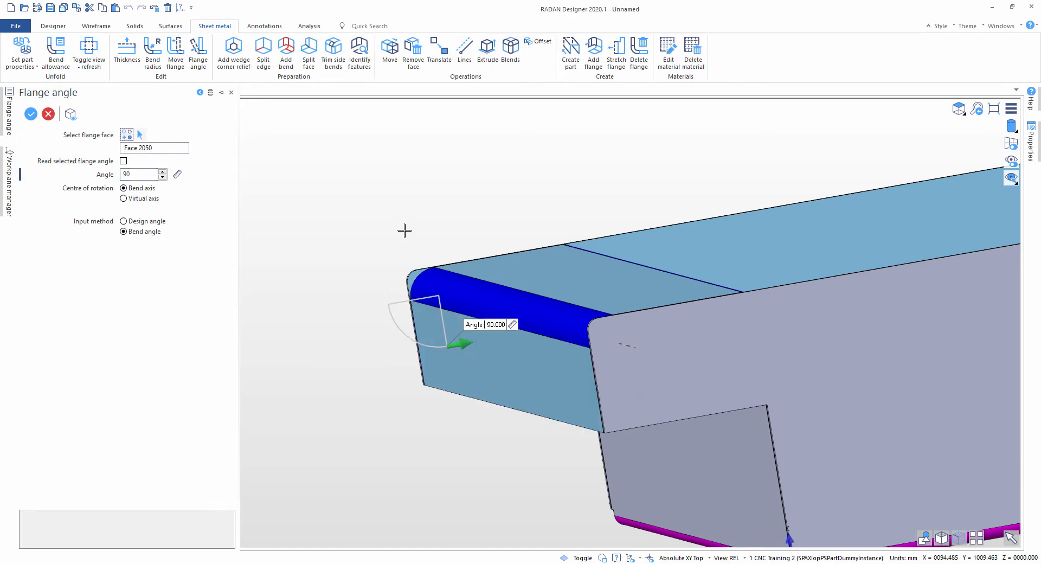
key("Escape")
scroll(404, 223, "down", 2)
middle_click_drag(414, 203, 346, 215)
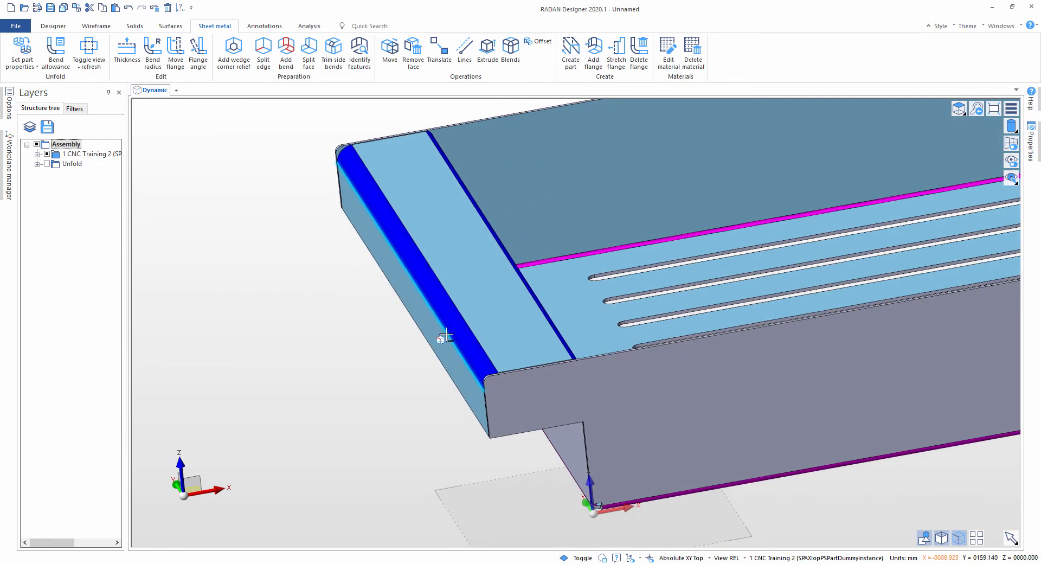
scroll(374, 372, "down", 1)
middle_click_drag(374, 372, 422, 376)
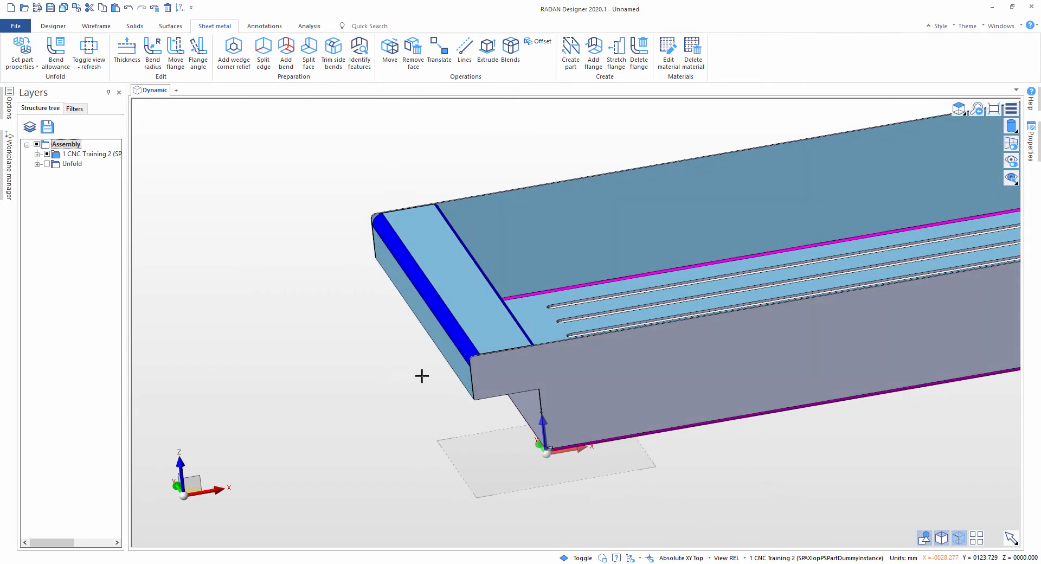
Step: Select the end flange's downturned lip with Move flange and shift it outward by 43 mm
left_click(176, 51)
middle_click_drag(353, 363, 369, 332)
left_click(404, 293)
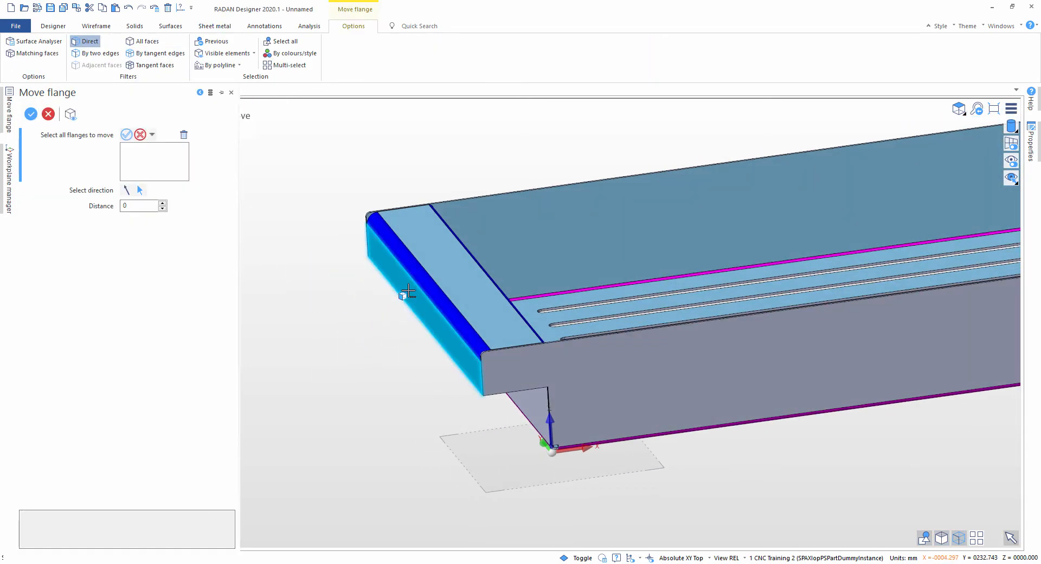
left_click_drag(413, 307, 311, 373)
middle_click_drag(402, 361, 464, 312)
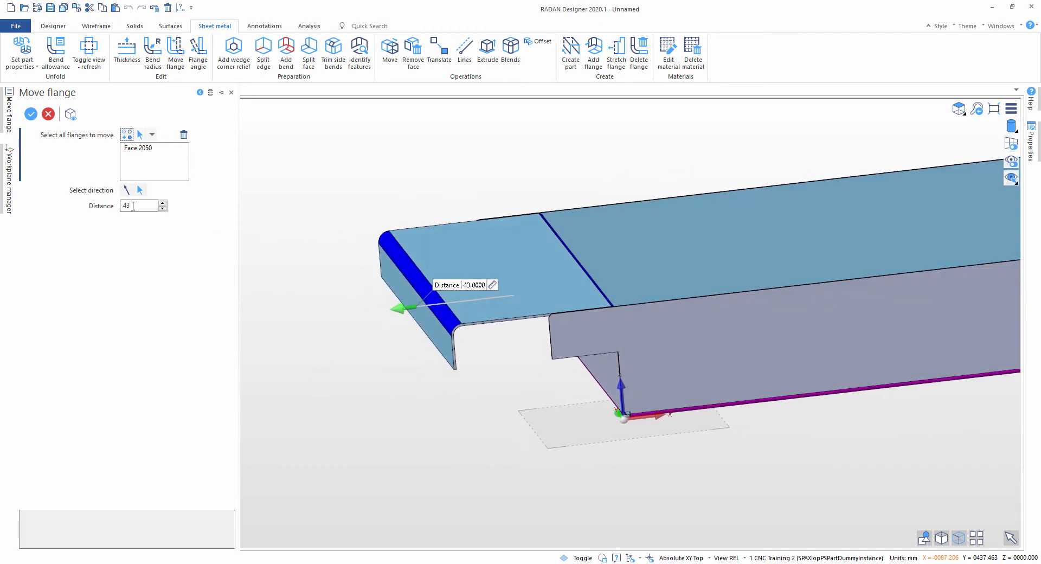
Step: Reposition the lip with a ruler dimension of 80 mm from the tray's inner end wall and apply the move
left_click_drag(135, 206, 88, 201)
left_click(177, 206)
left_click(209, 223)
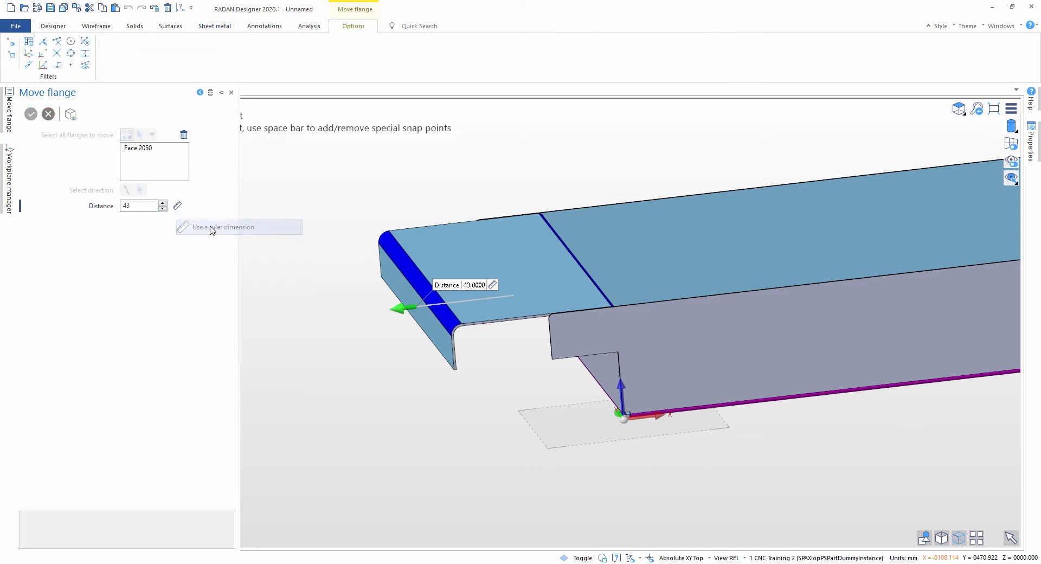
middle_click_drag(474, 230, 464, 247)
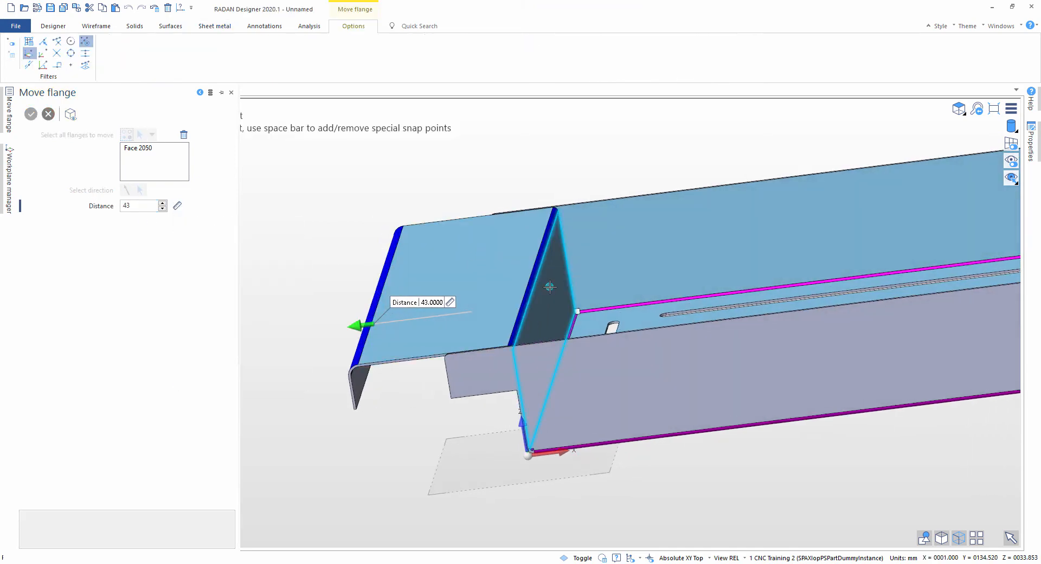
left_click(549, 287)
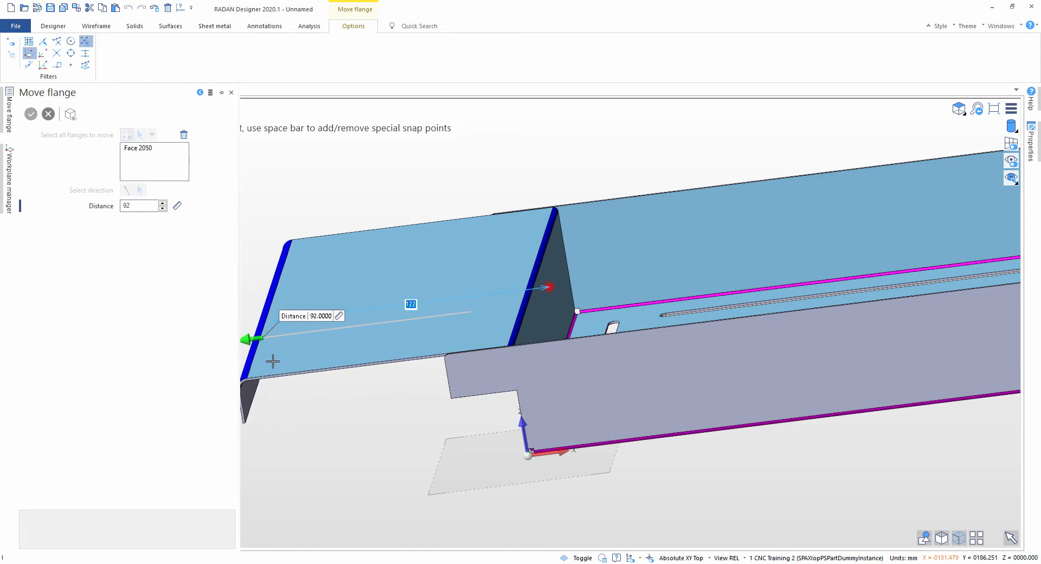
type("80")
key("Return")
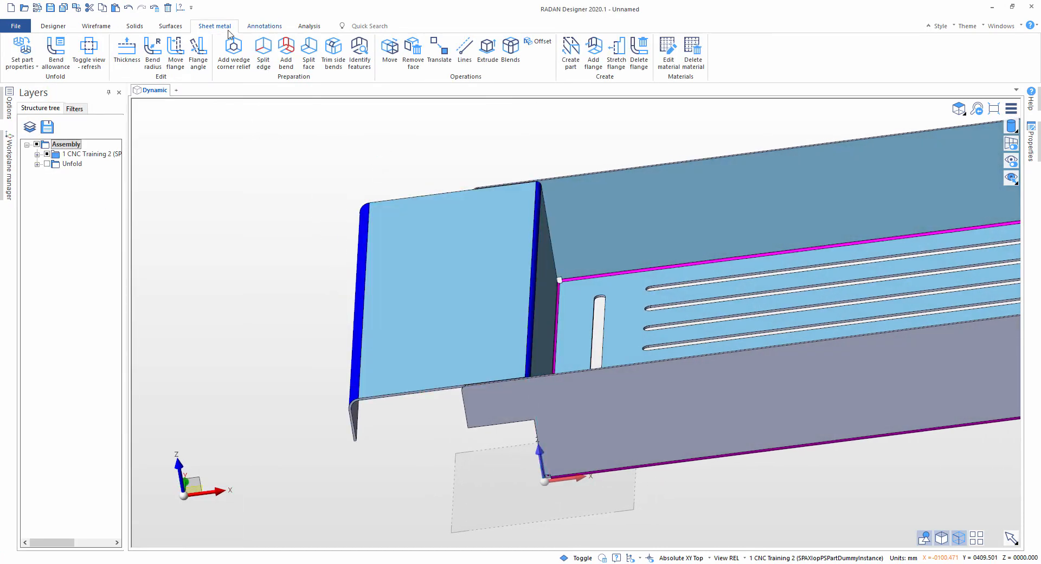
Step: Measure the minimum distance between the tray's end wall and the moved lip's outer face
left_click(180, 7)
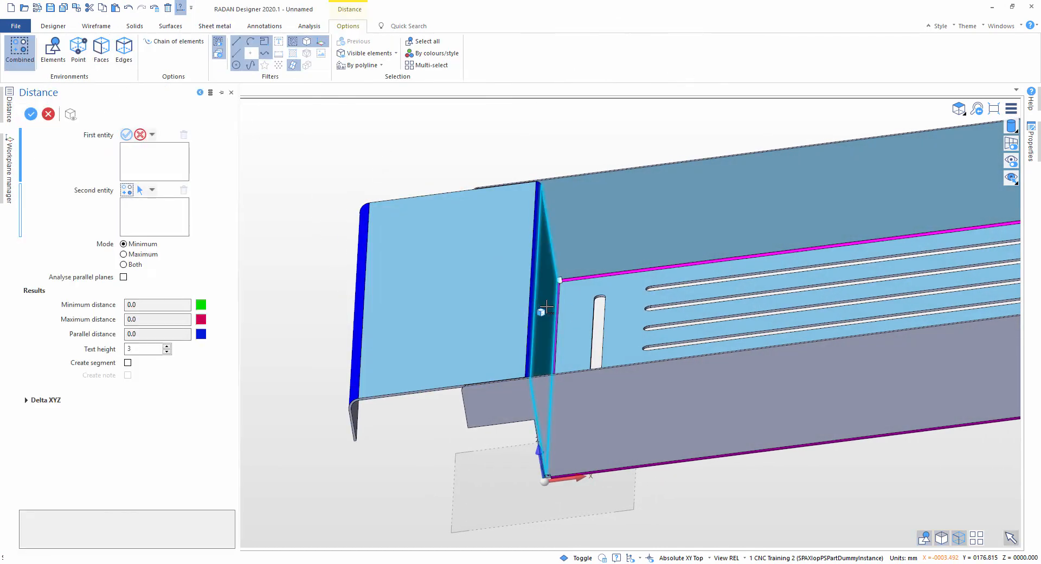
left_click(539, 306)
middle_click_drag(540, 306, 317, 325)
right_click(316, 327)
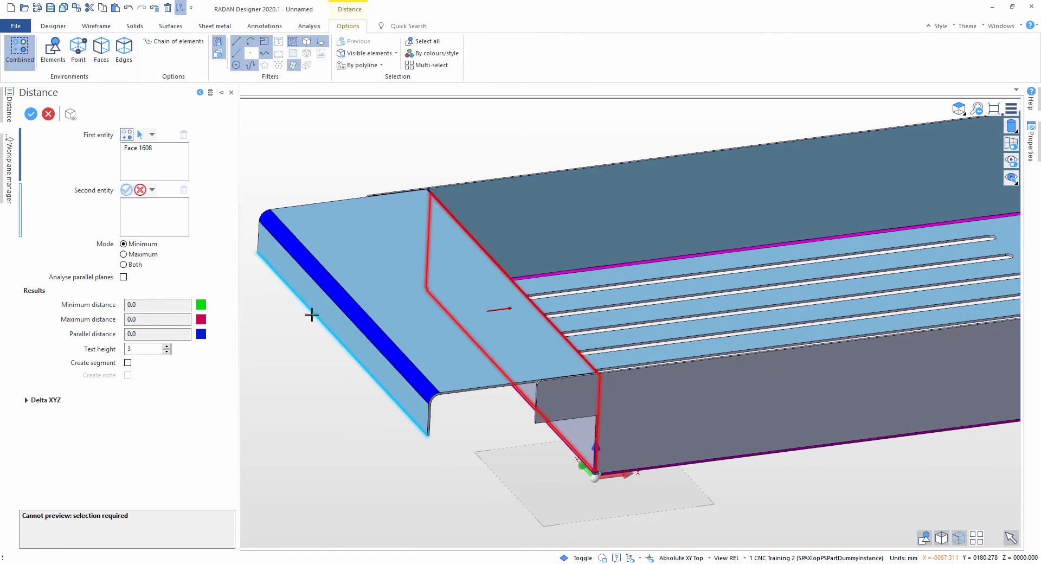
left_click(306, 287)
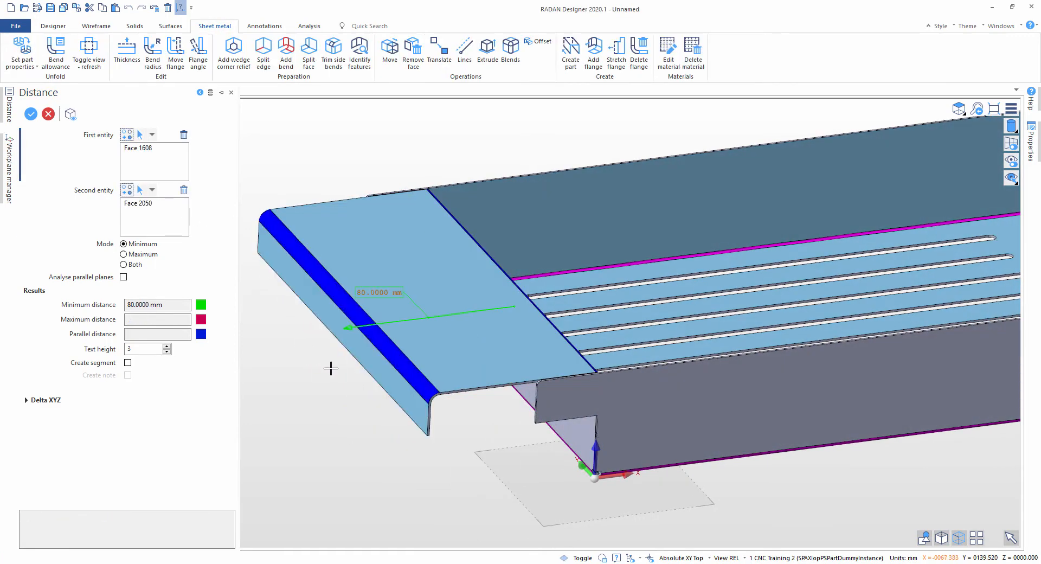
scroll(343, 302, "up", 3)
key("Escape")
Step: Undo the outward move of the end lip
scroll(428, 355, "down", 6)
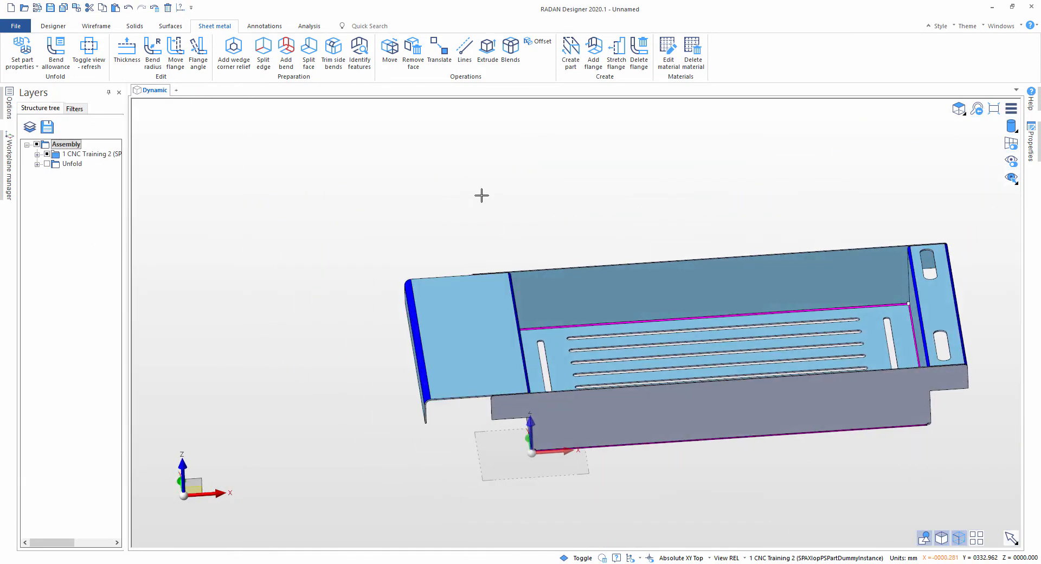
scroll(495, 236, "up", 5)
scroll(562, 228, "up", 1)
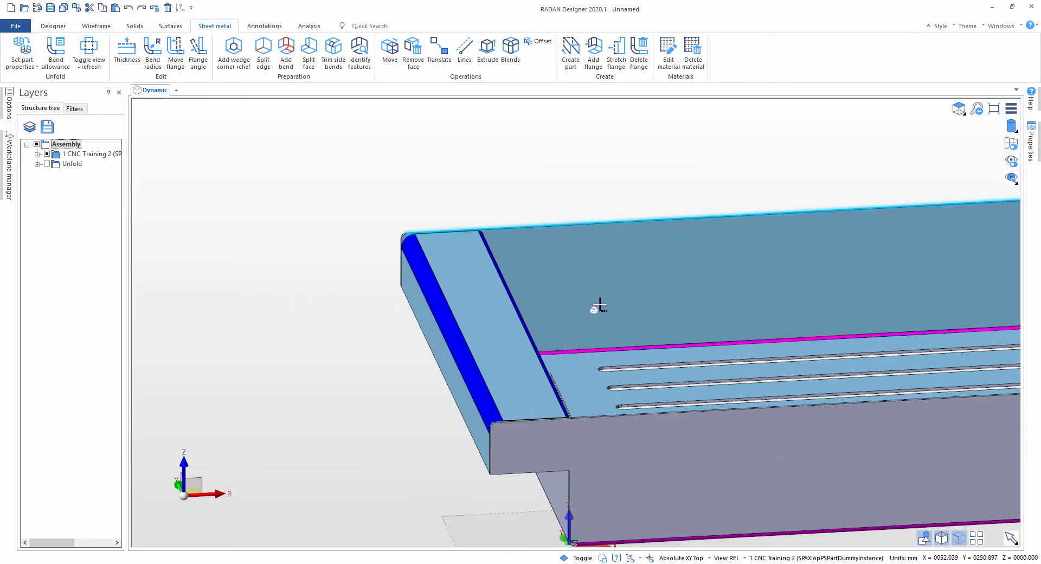
middle_click_drag(597, 295, 575, 232)
Step: Try to raise the end flange's top face and downturned lip together by 20 mm with Move flange
left_click(179, 49)
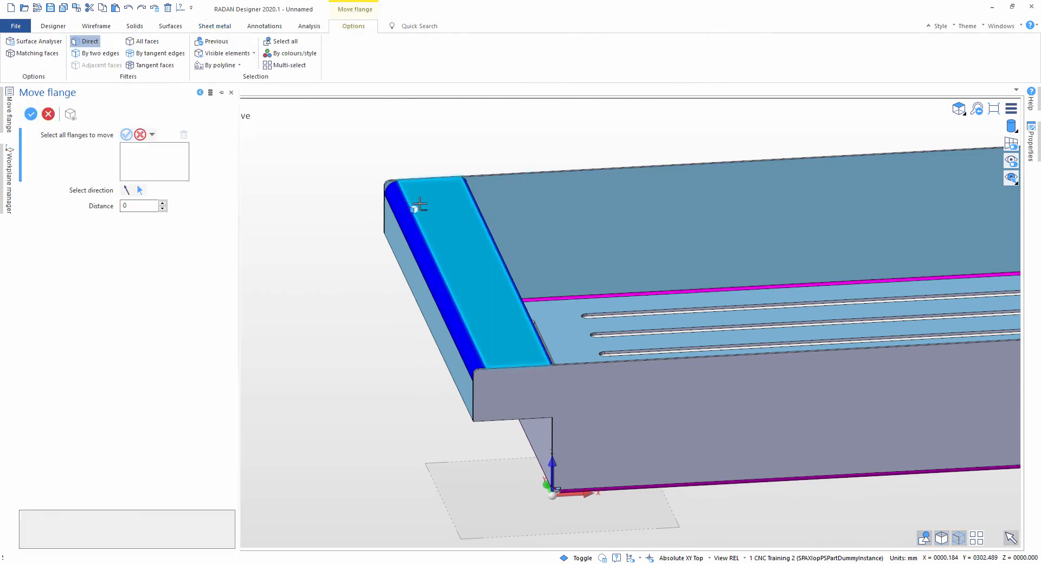
mouse_move(418, 209)
middle_mouse_down()
mouse_move(424, 197)
mouse_move(423, 213)
middle_mouse_up()
left_click(438, 206)
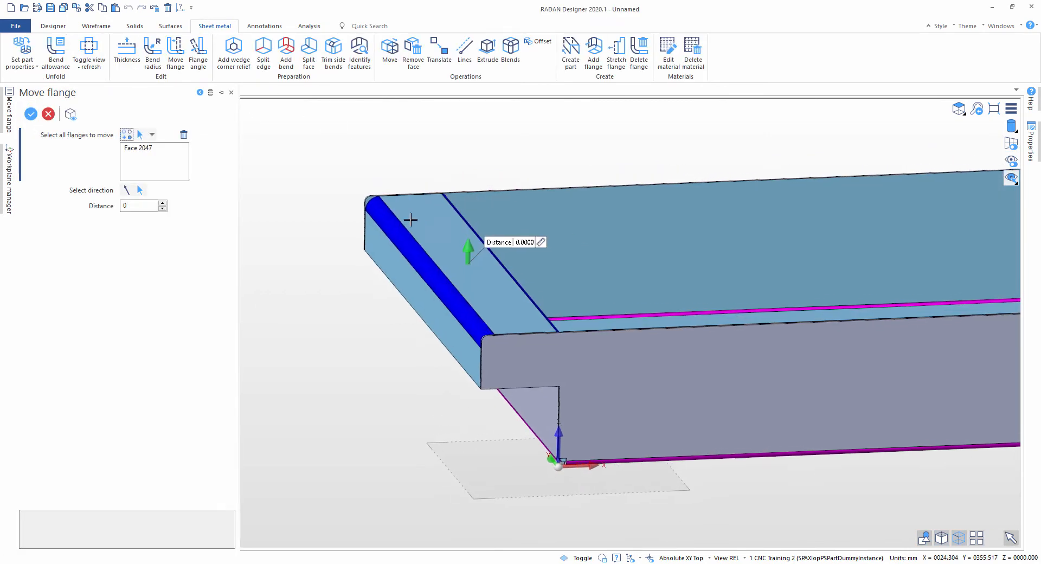
left_click_drag(464, 249, 467, 188)
left_click(129, 138)
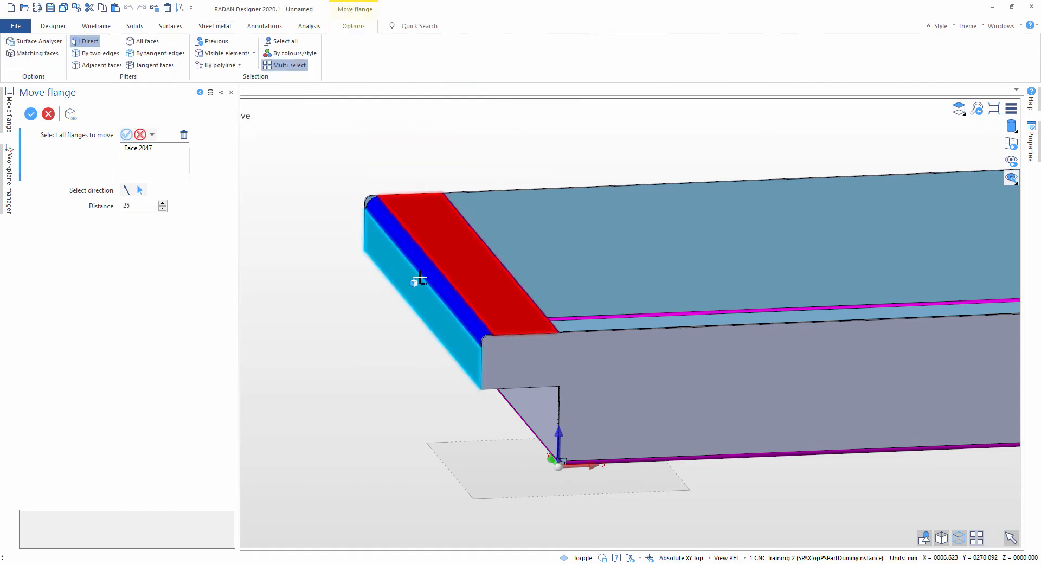
left_click(374, 332)
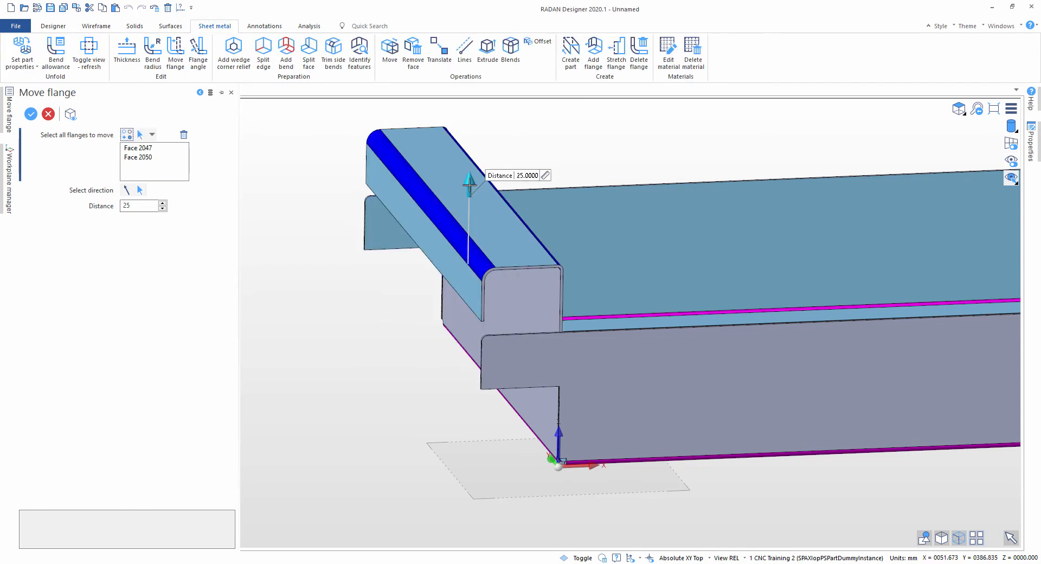
left_click_drag(469, 187, 390, 203)
scroll(389, 203, "down", 2)
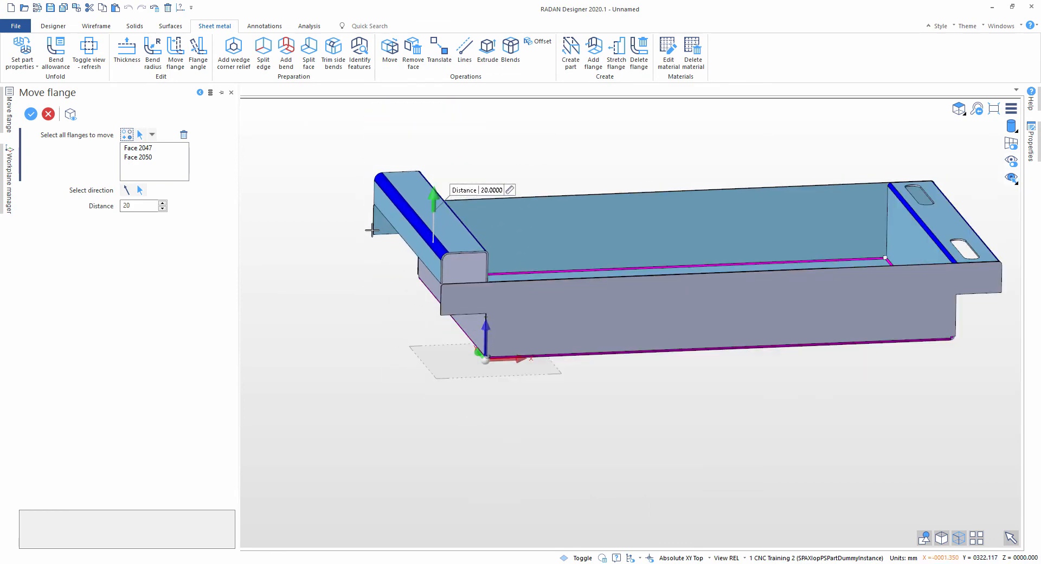
middle_click_drag(369, 269, 300, 273)
key("Escape")
Step: Try to shift the end flange outward by 6 mm, selecting its lip first and its top face second
left_click(179, 49)
scroll(362, 267, "up", 3)
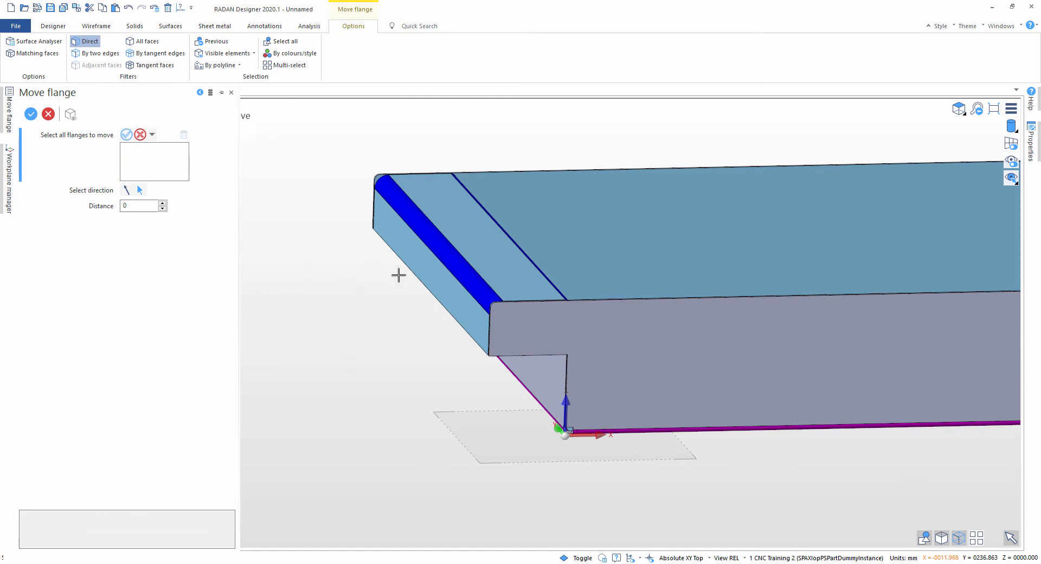
left_click(407, 255)
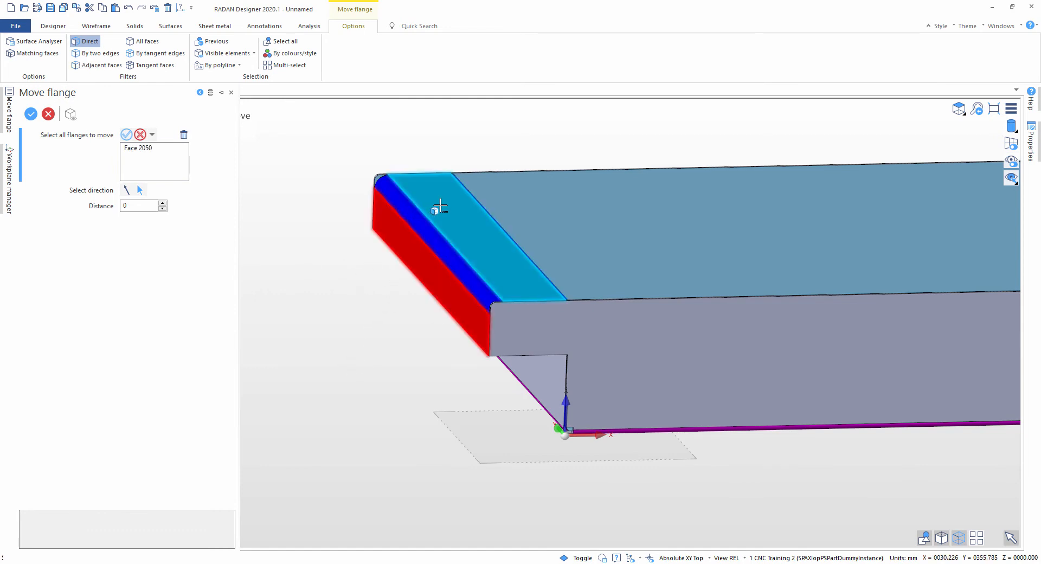
left_click(439, 207)
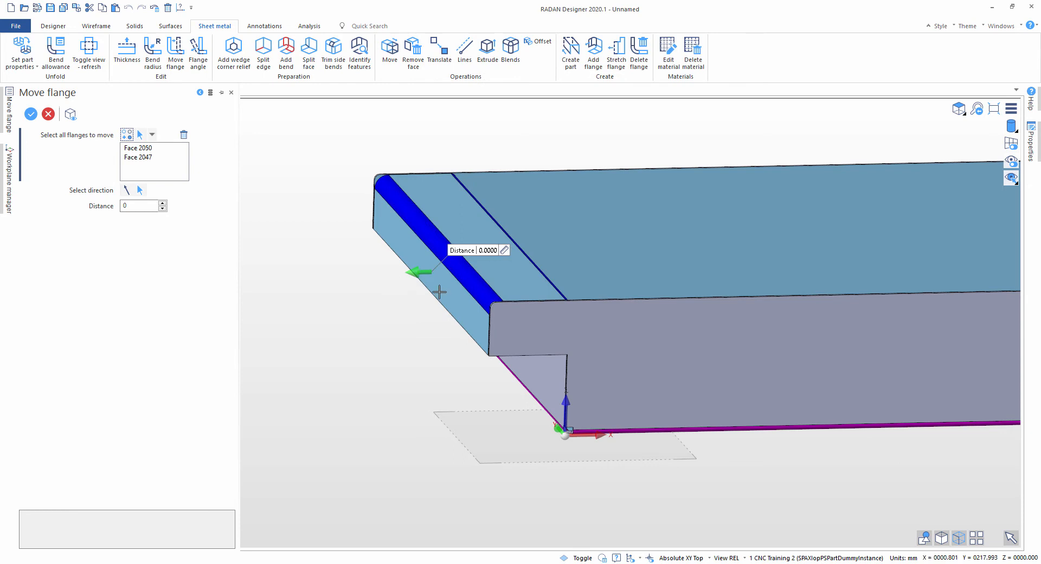
middle_click_drag(439, 291, 456, 259)
left_click_drag(452, 255, 430, 259)
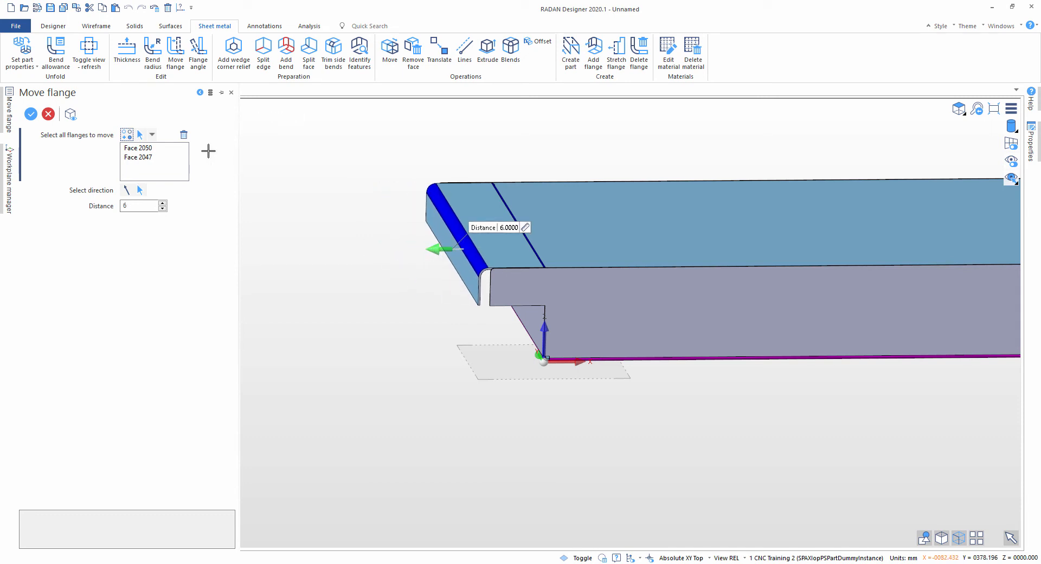
key("Escape")
Step: Select the end flange's top face followed by its lip with Move flange, and raise them by 45 mm
left_click(175, 50)
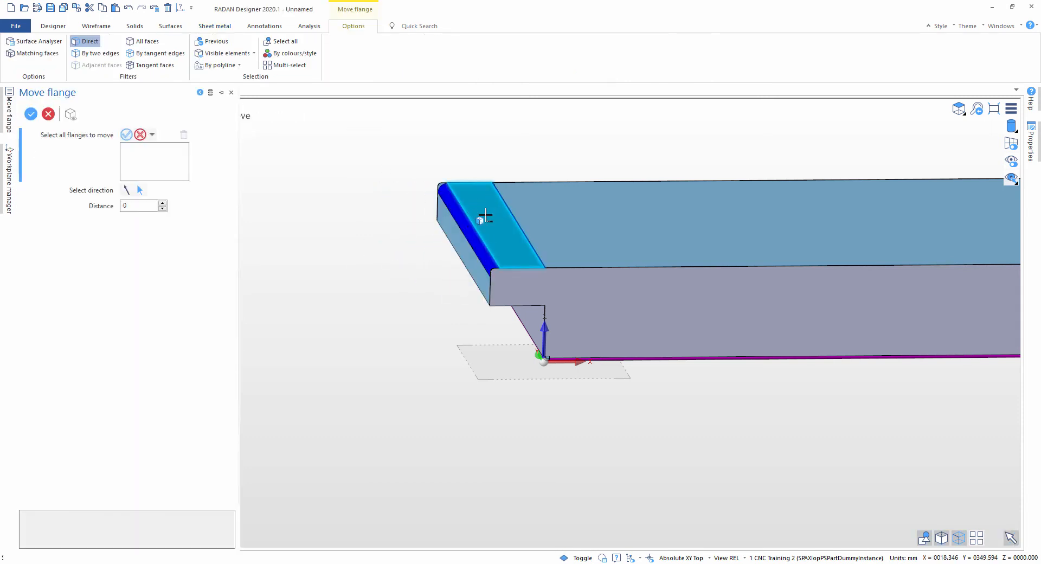
left_click(483, 219)
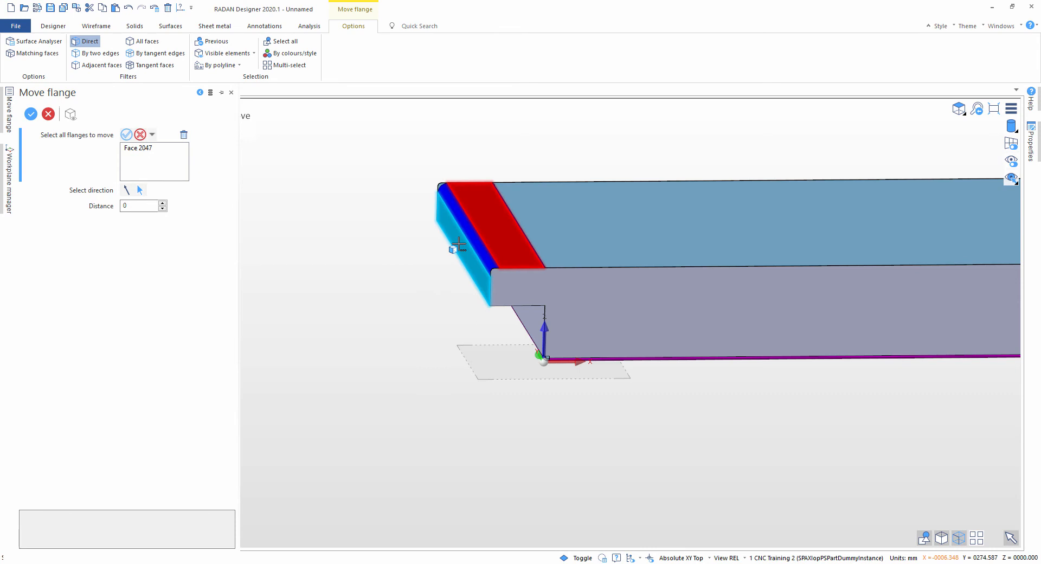
left_click(459, 244)
left_click_drag(502, 204, 505, 124)
scroll(550, 181, "down", 3)
middle_click_drag(550, 186, 546, 245)
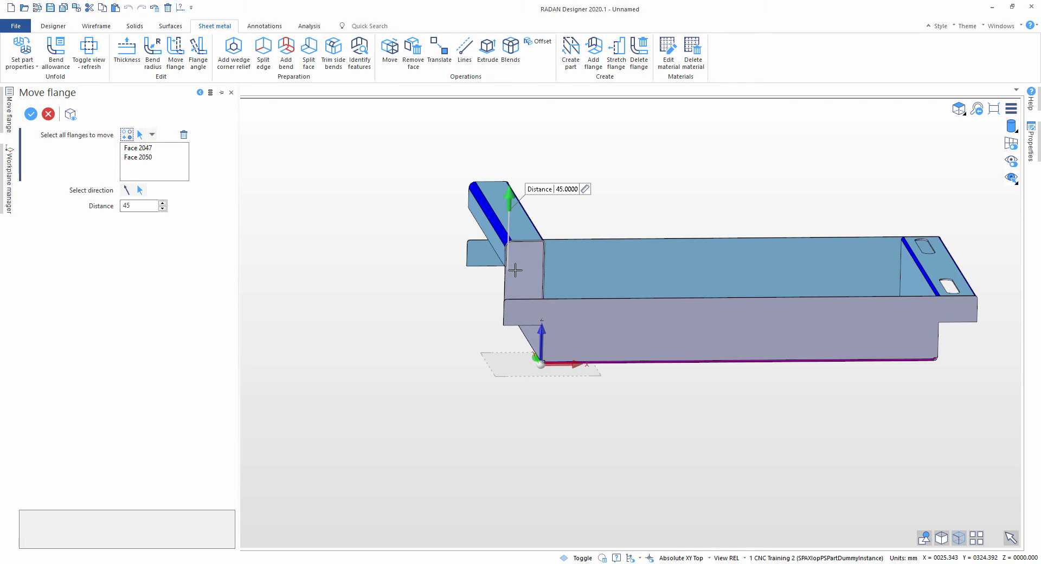
Step: Reposition the raised flange with a ruler dimension of 120 mm from the underside of the tray's base and apply the move
left_click(588, 190)
left_click(603, 210)
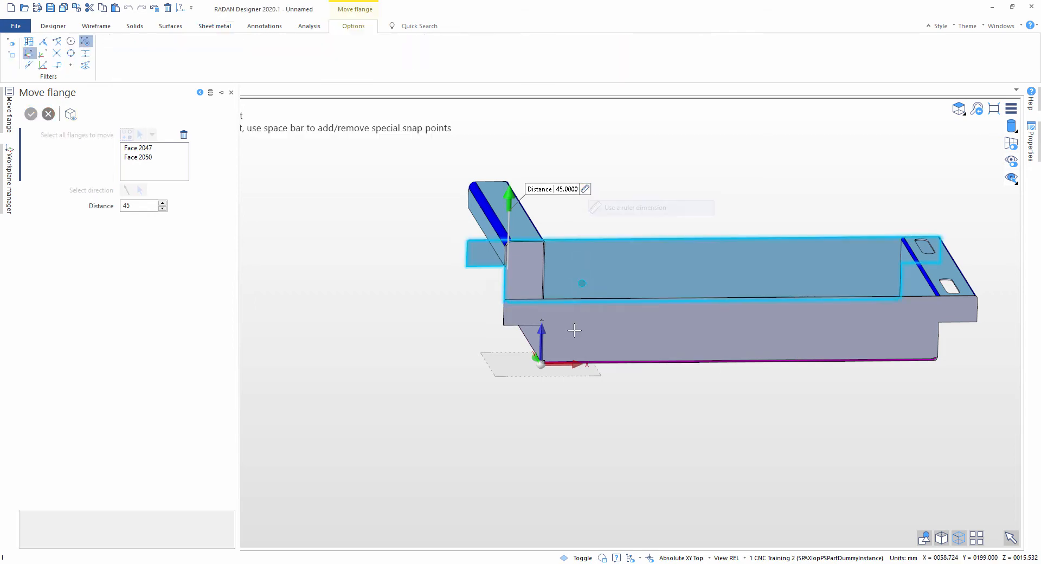
middle_click_drag(573, 332, 576, 302)
left_click(574, 389)
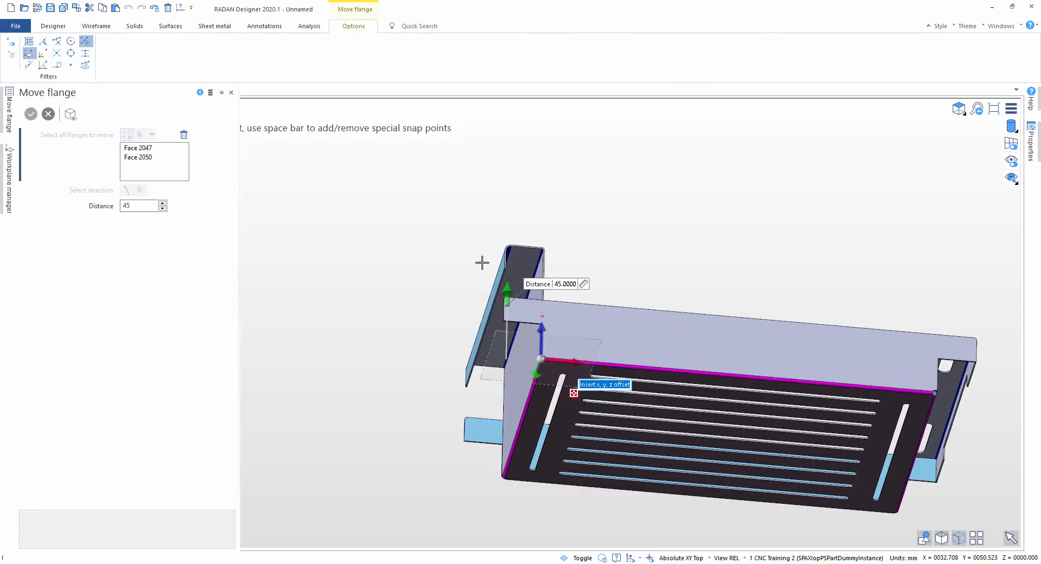
left_click(433, 194)
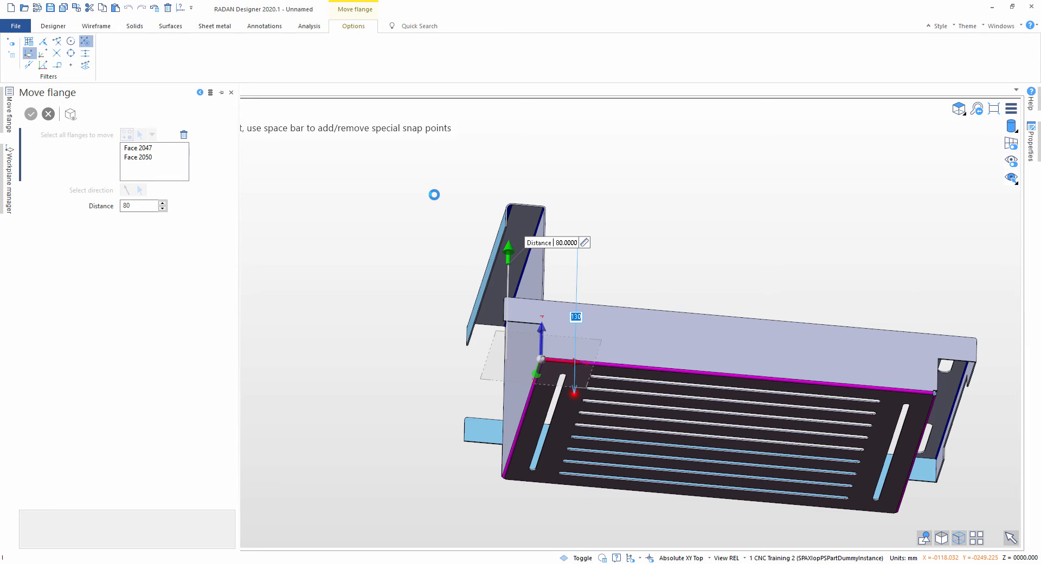
type("120")
key("Return")
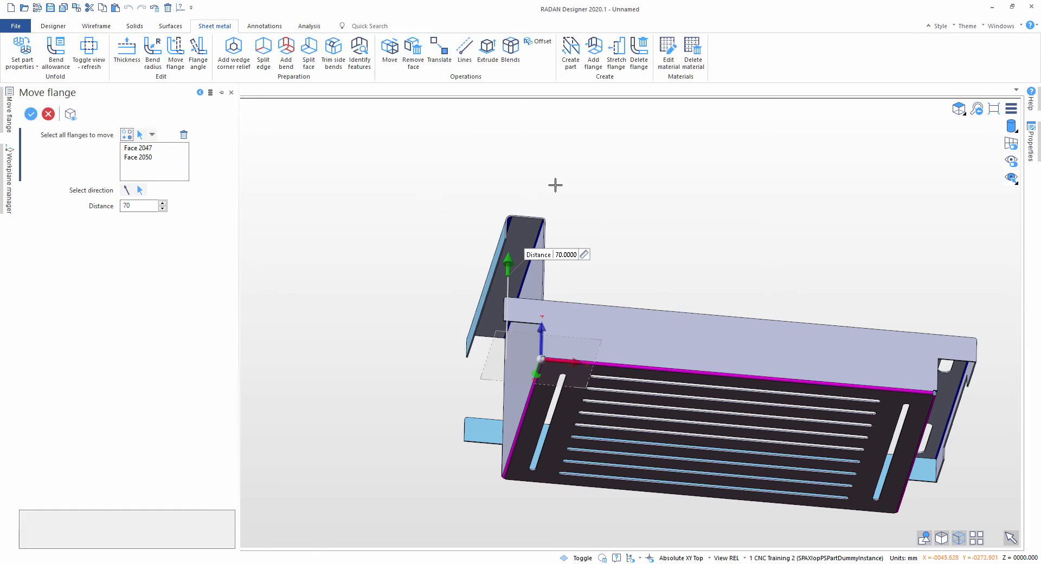
middle_click_drag(561, 240, 582, 303)
key("Escape")
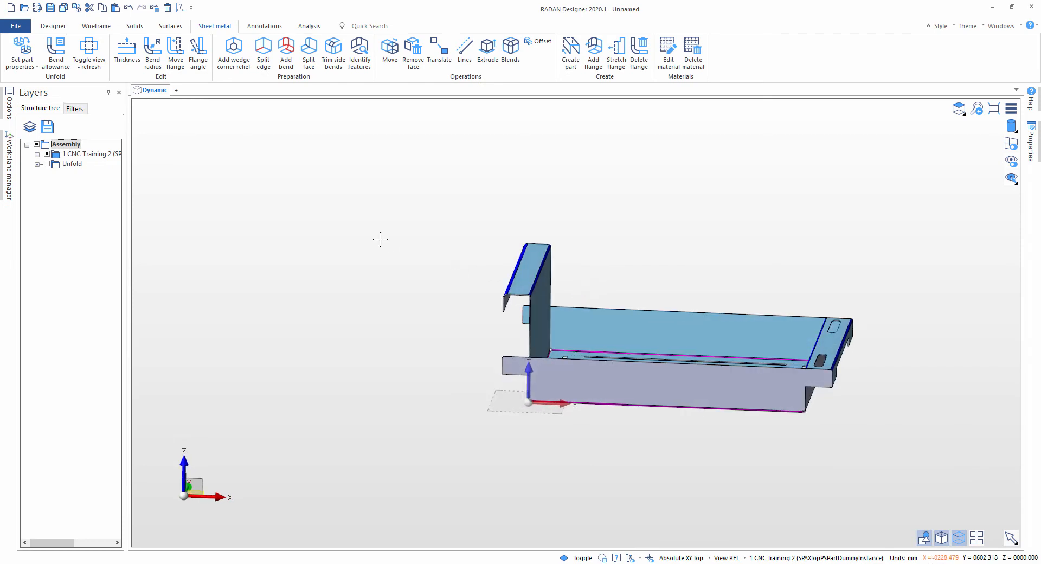
Step: Move the end flange's lip, top face and the tray's end wall outward together by 50 mm with Move flange
scroll(618, 351, "up", 6)
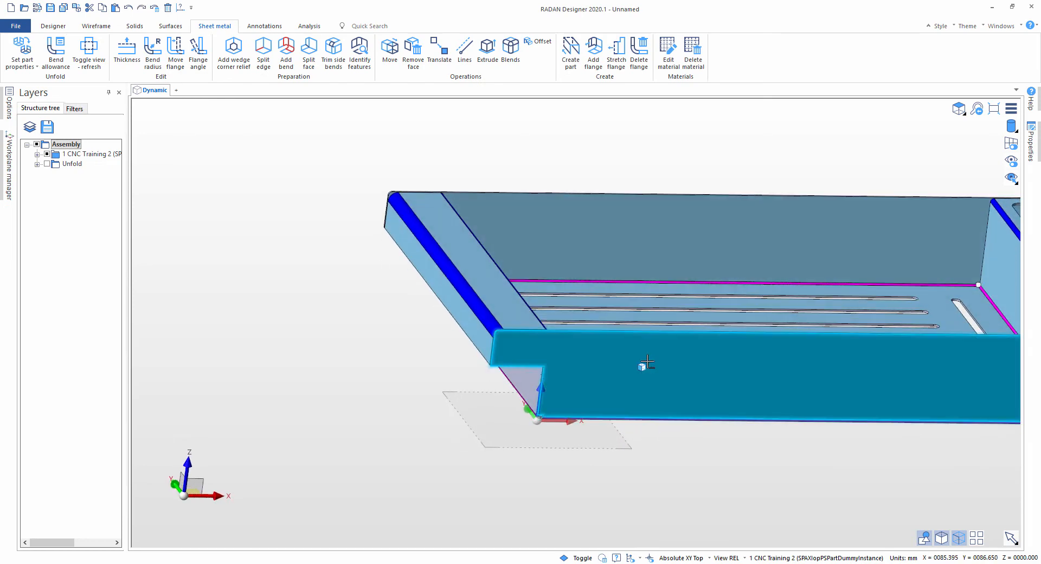
middle_click_drag(647, 363, 650, 341)
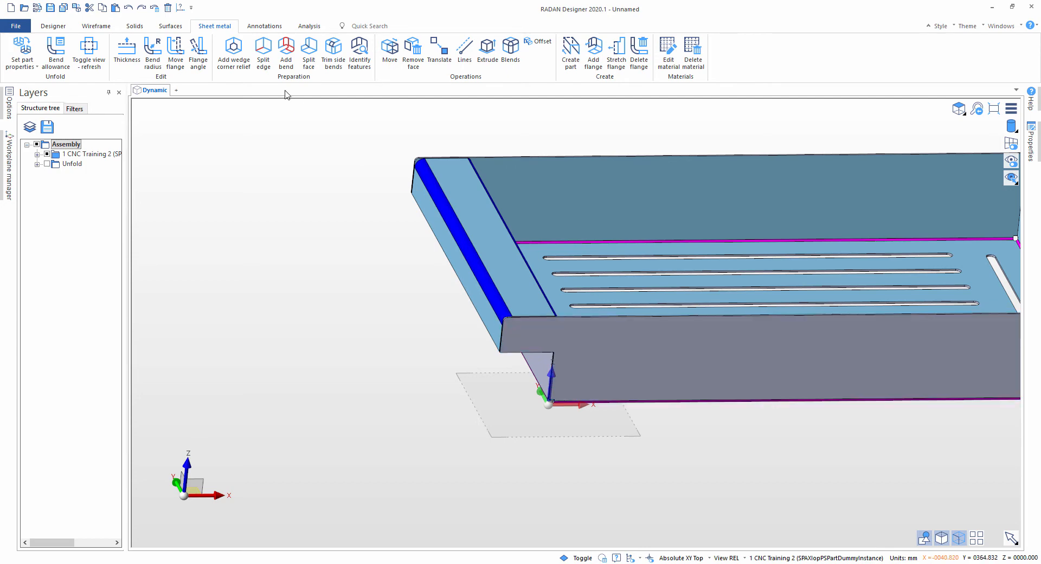
left_click(175, 50)
left_click(446, 248)
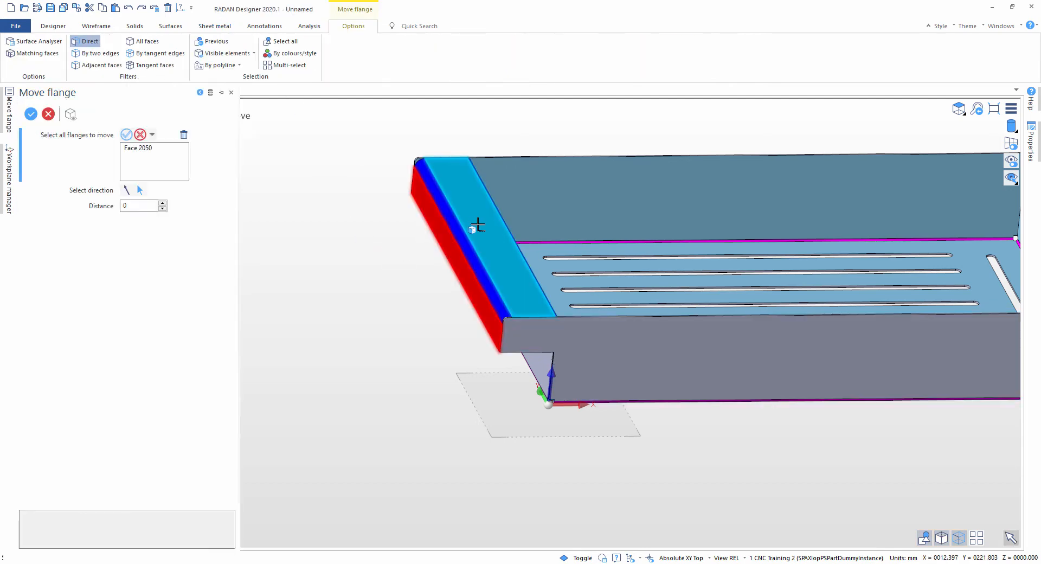
left_click(475, 228)
middle_click_drag(476, 228, 447, 235)
left_click(515, 276)
right_click(516, 276)
middle_click_drag(517, 277, 470, 251)
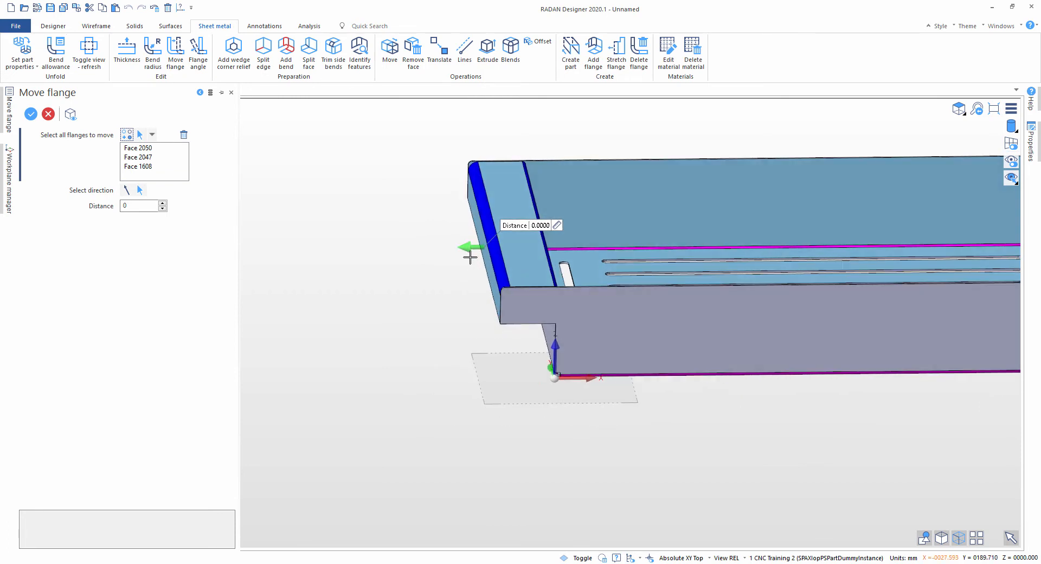
left_click_drag(425, 248, 392, 258)
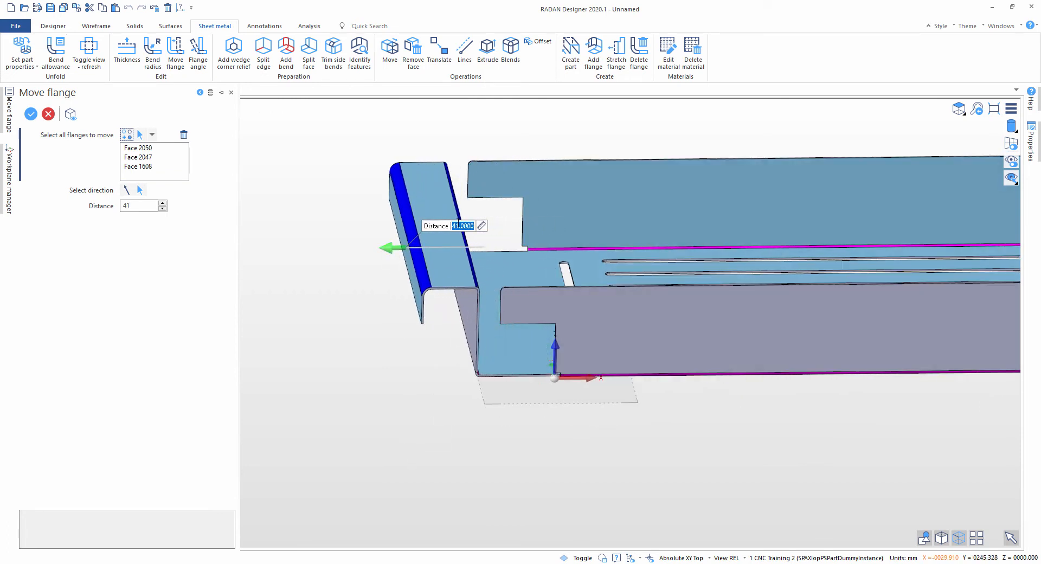
type("0")
key("Return")
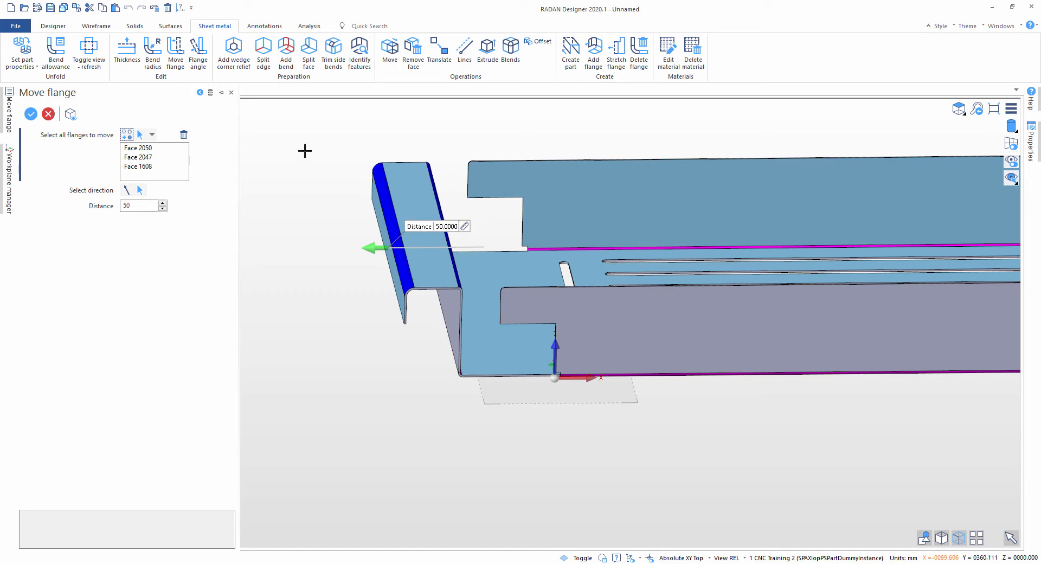
right_click(305, 151)
right_click(307, 222)
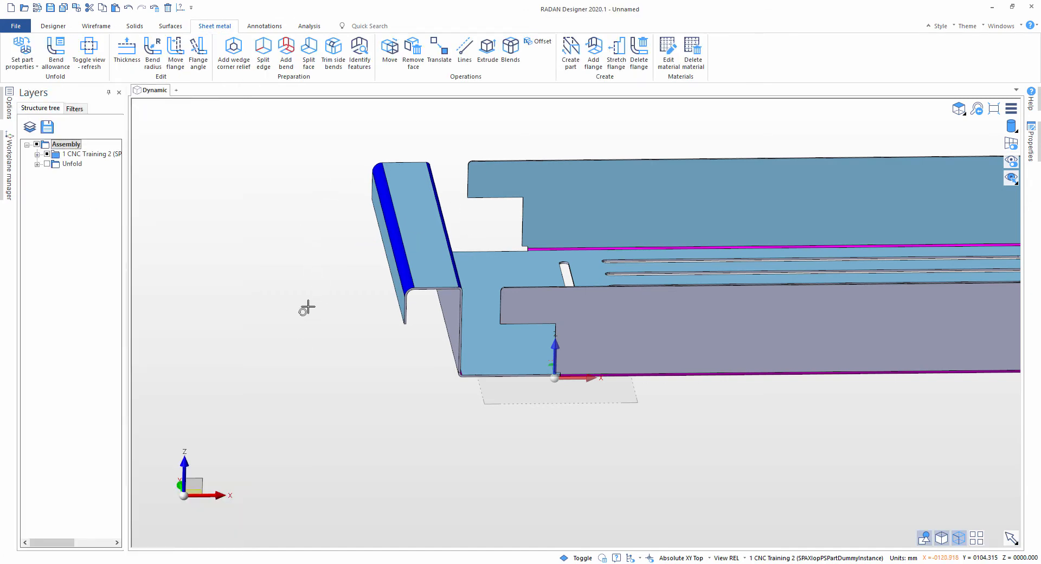
Step: Try to change the flange angle at the bend between the end flange's top face and lip, picking the top face near that bend
left_click(196, 50)
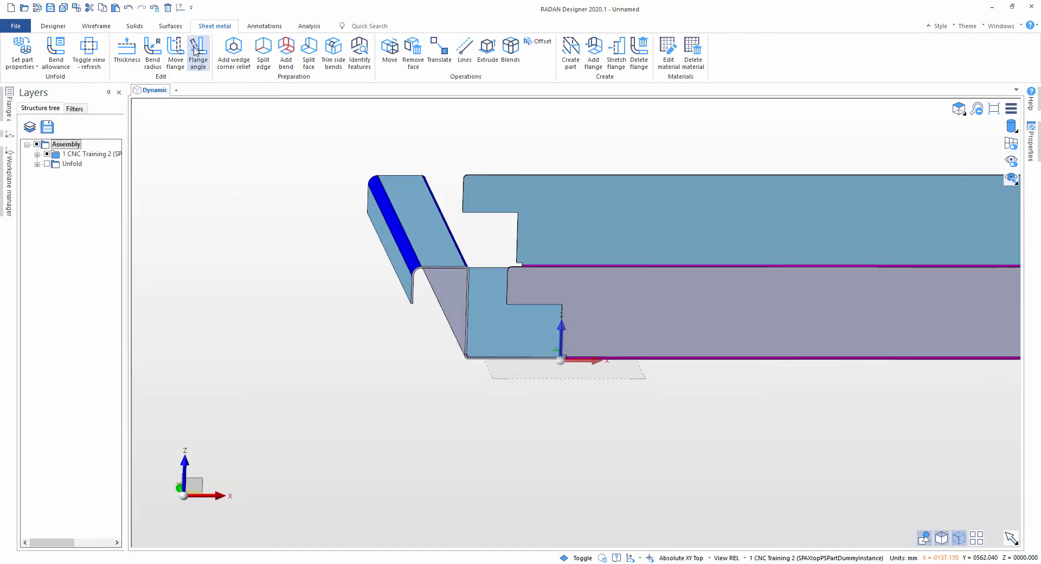
scroll(436, 201, "up", 2)
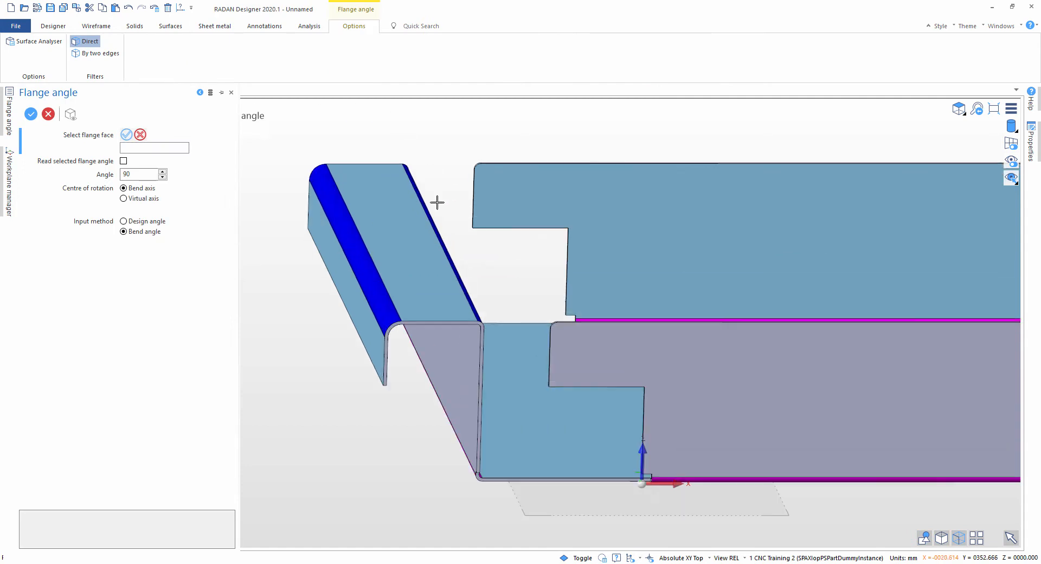
middle_click_drag(406, 202, 430, 162)
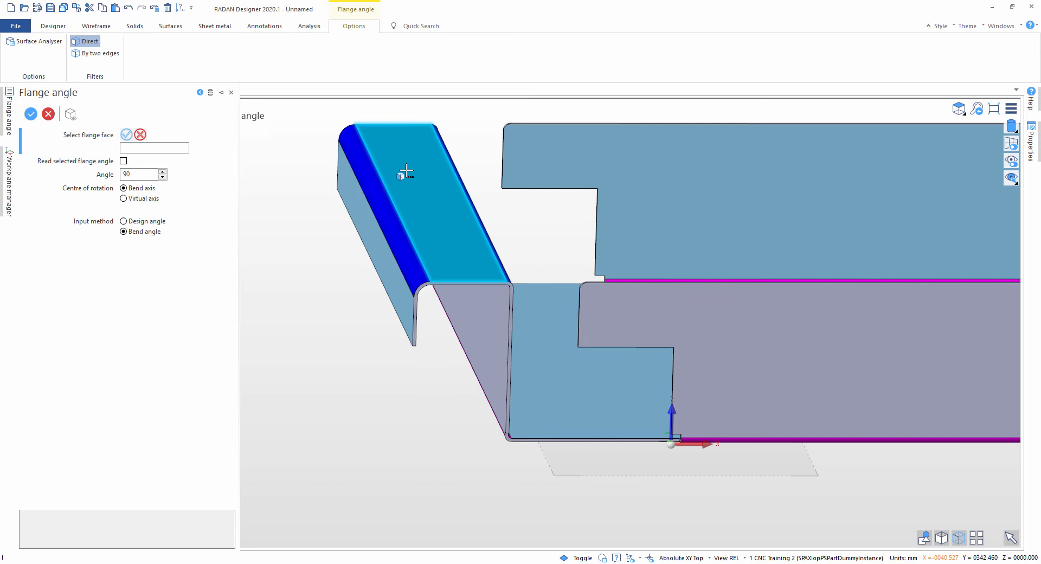
middle_click_drag(429, 171, 401, 162)
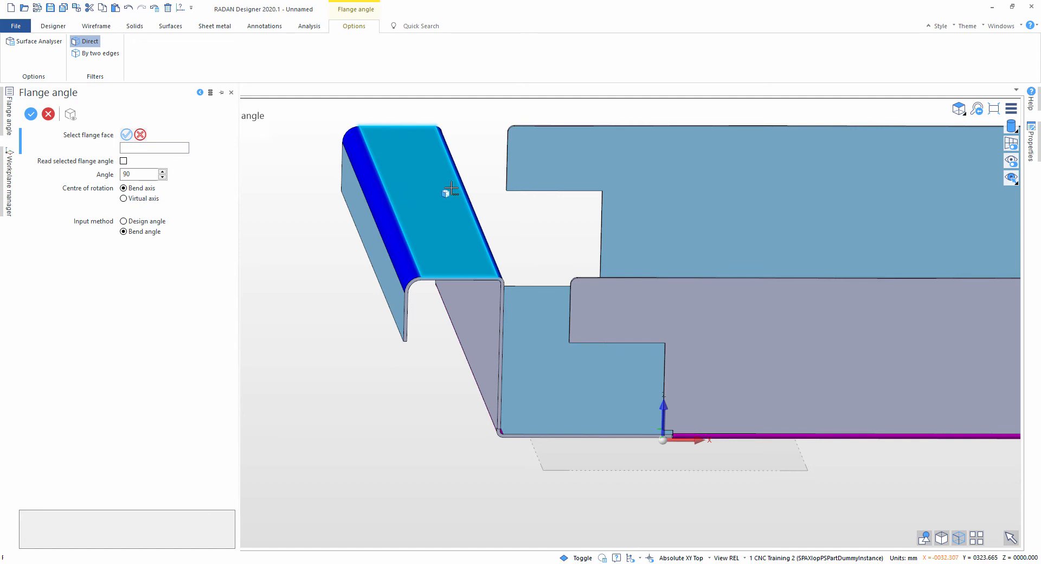
middle_click_drag(424, 195, 403, 187)
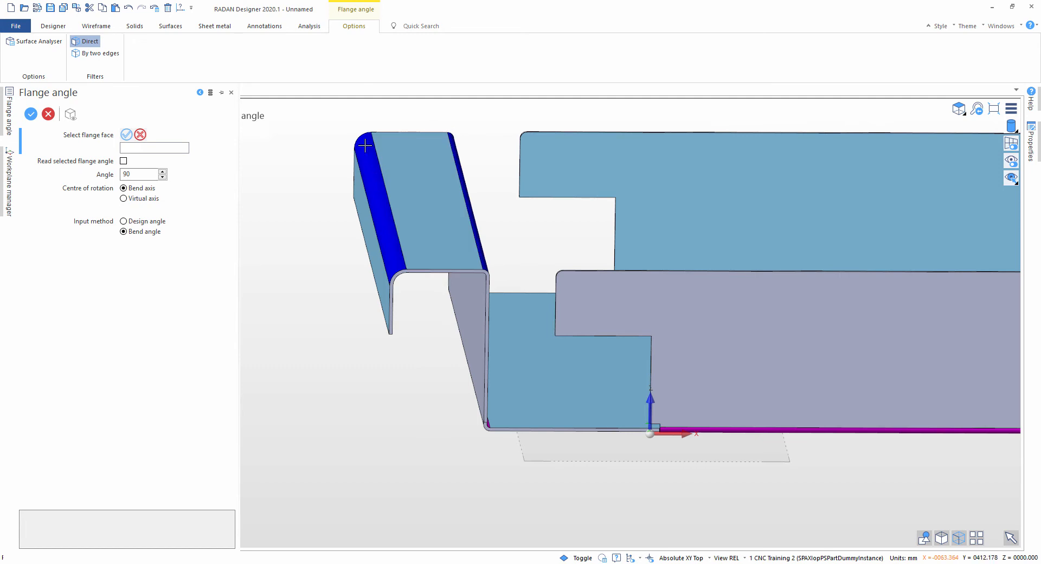
left_click(398, 201)
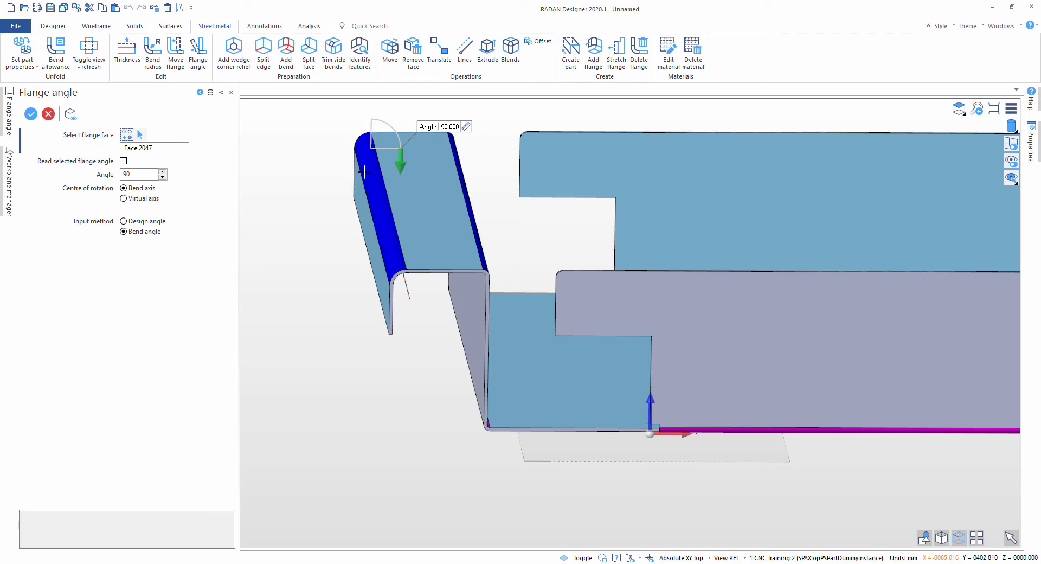
middle_click_drag(423, 261, 395, 234)
middle_click_drag(458, 283, 446, 260)
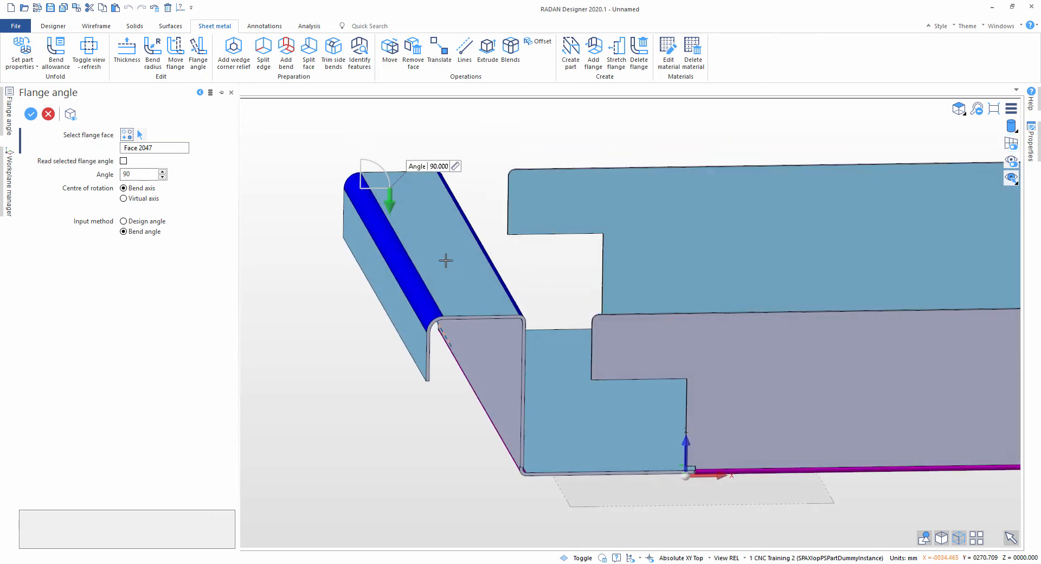
left_click_drag(390, 203, 422, 198)
key("Escape")
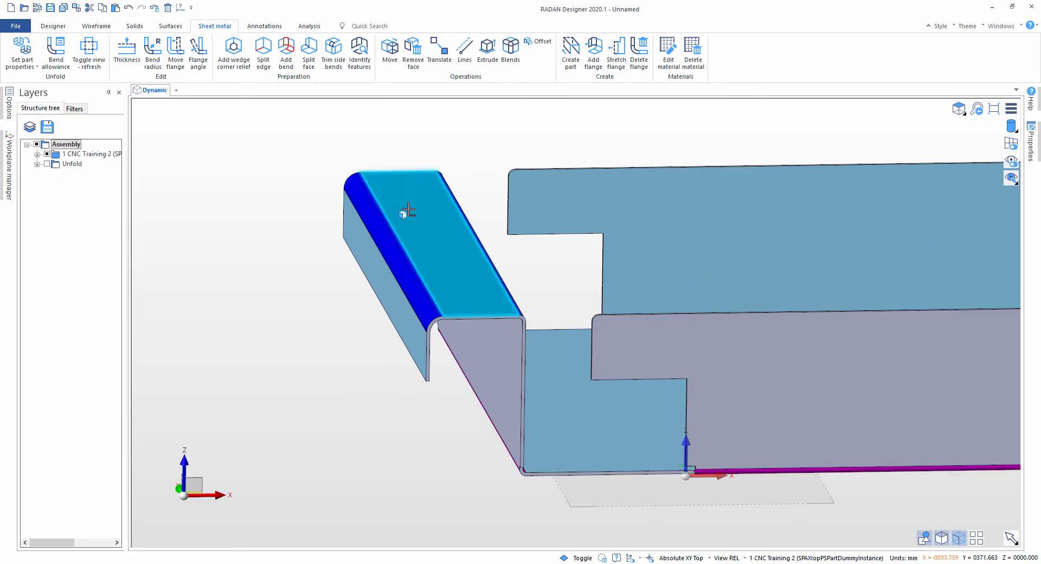
Step: Try rotating the end flange's top face to a bend angle of 108 degrees with Flange angle, then cancel the change
left_click(198, 52)
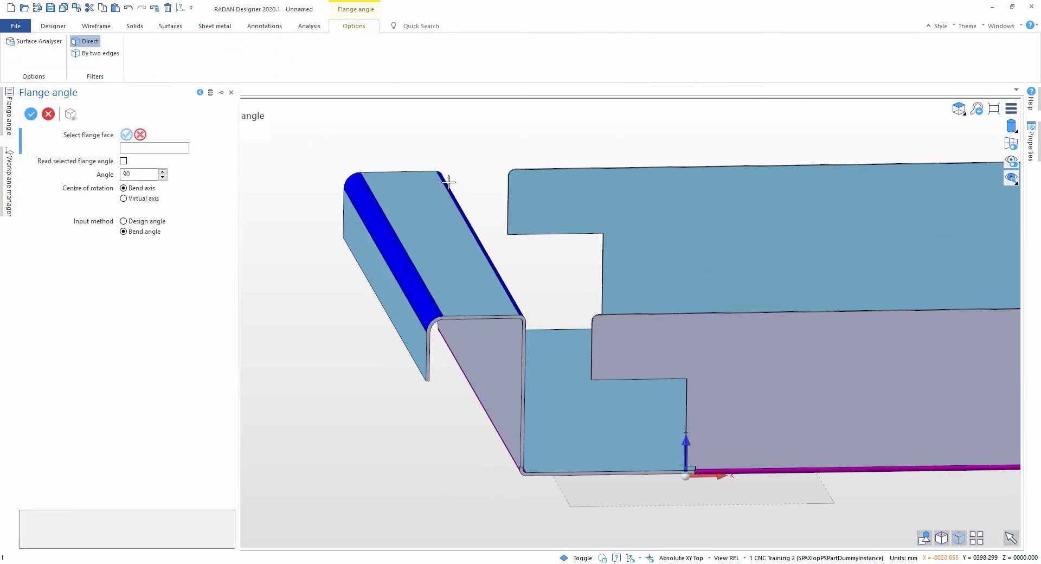
left_click(459, 234)
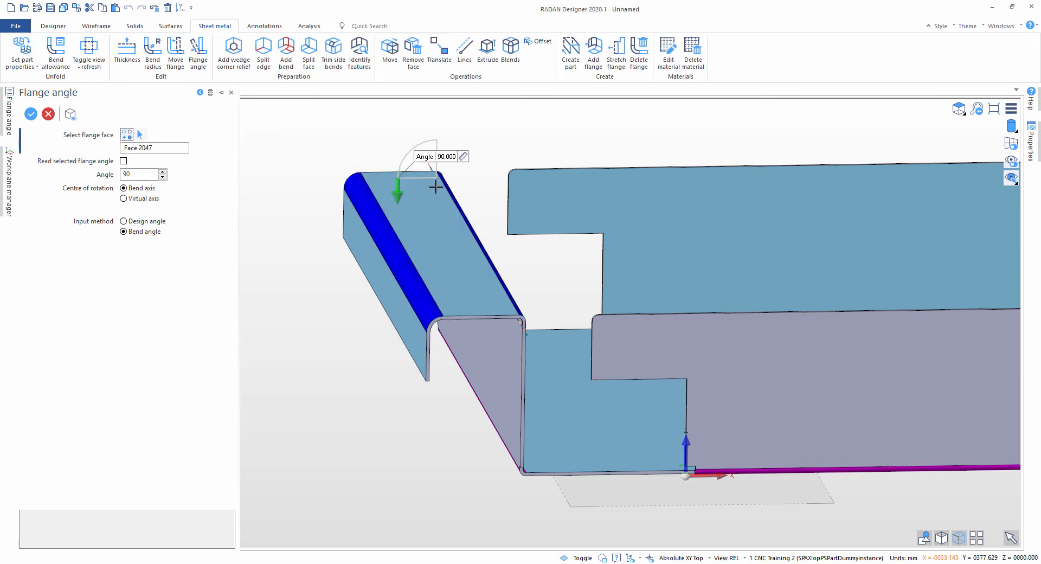
middle_click_drag(466, 256, 459, 251)
mouse_move(426, 228)
left_mouse_down()
mouse_move(418, 238)
mouse_move(440, 250)
mouse_move(430, 223)
mouse_move(434, 168)
mouse_move(418, 244)
mouse_move(413, 225)
mouse_move(410, 240)
left_mouse_up()
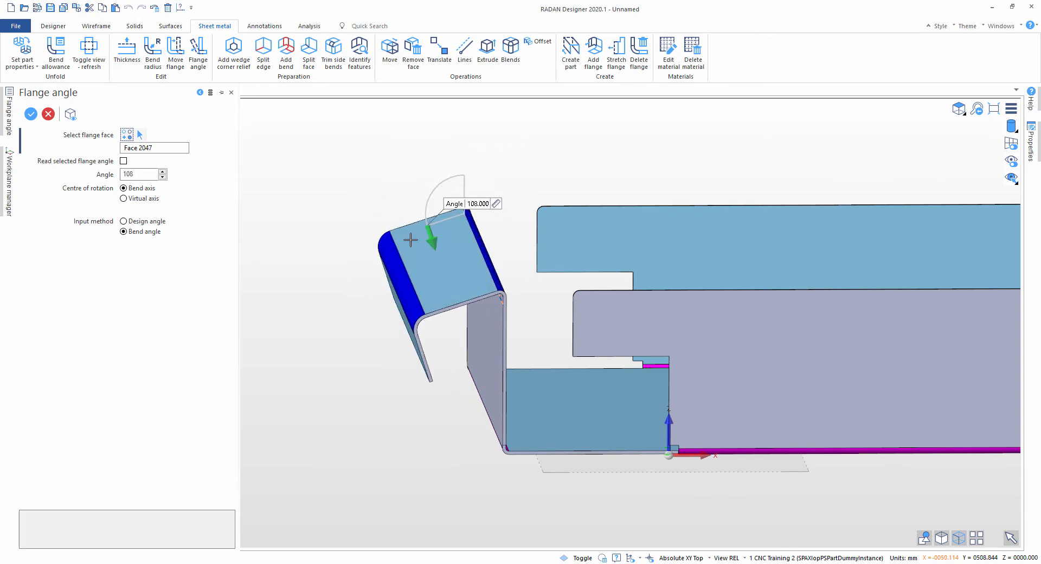
key("Escape")
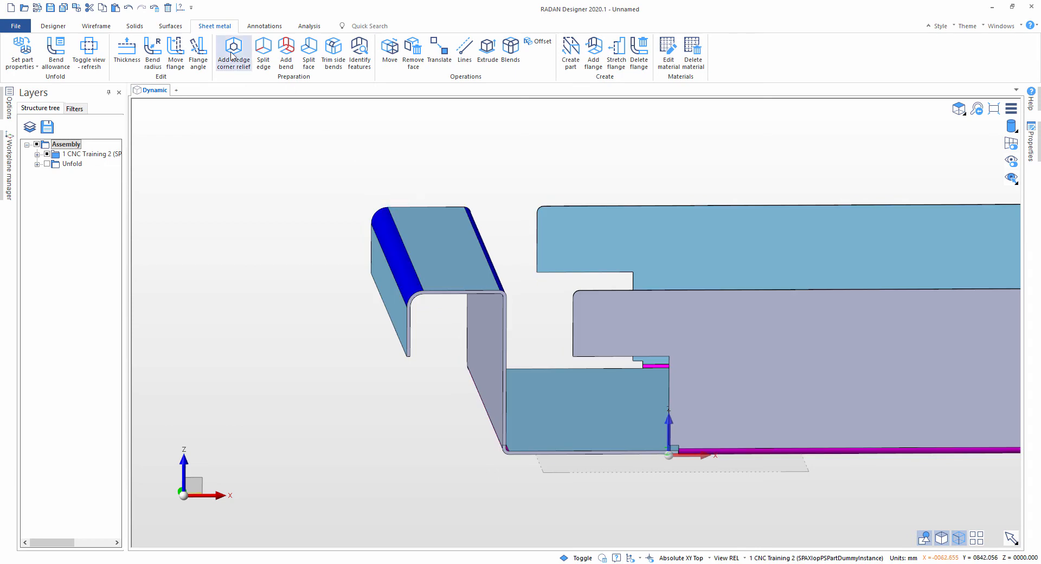
Step: Try bend angles of 120 and 100 degrees on the end flange's lip, rotating it about the bend axis
left_click(198, 48)
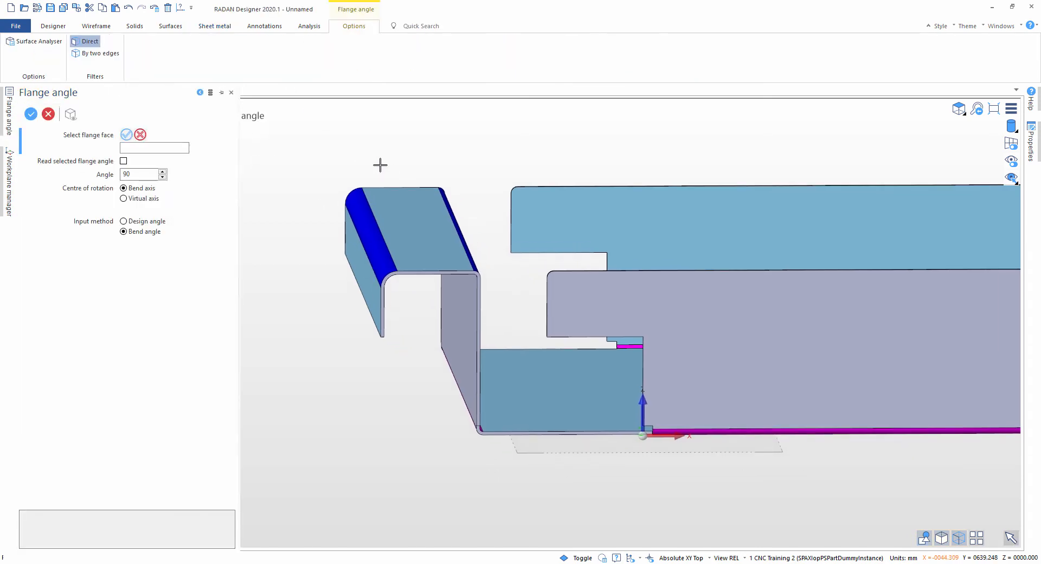
scroll(396, 204, "up", 2)
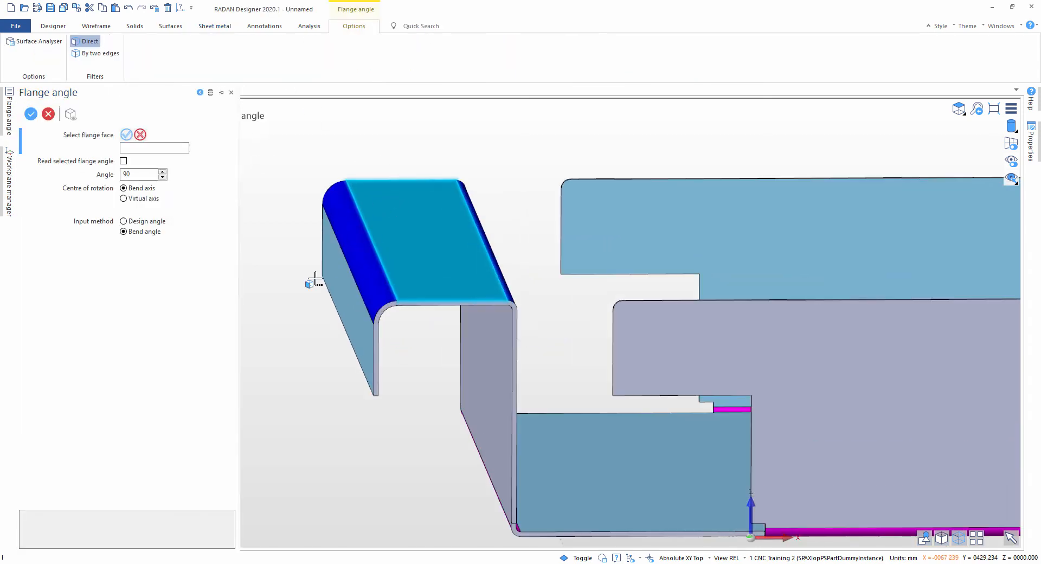
left_click(341, 267)
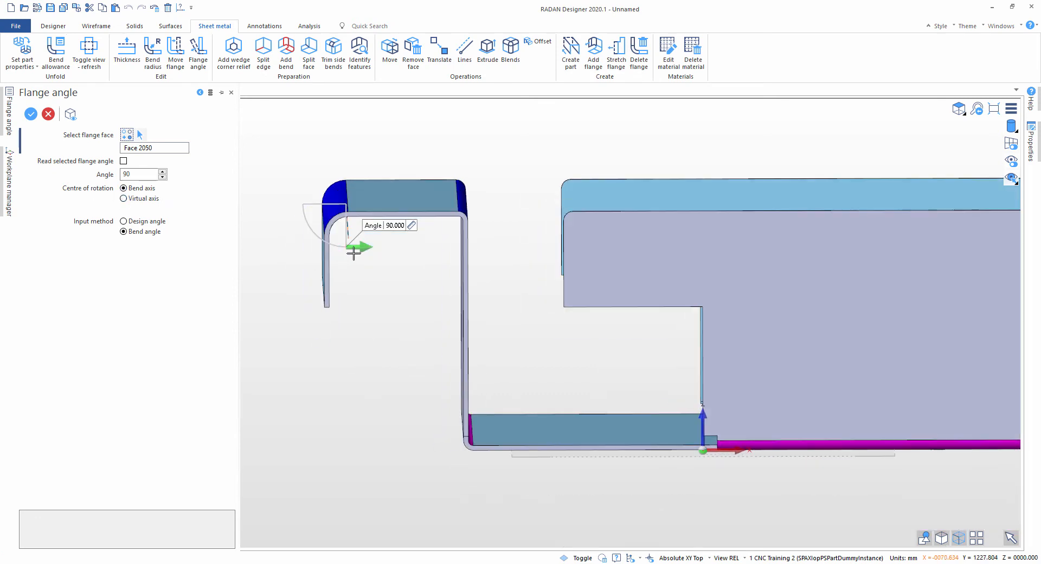
left_click_drag(360, 249, 382, 237)
middle_click_drag(378, 202, 179, 191)
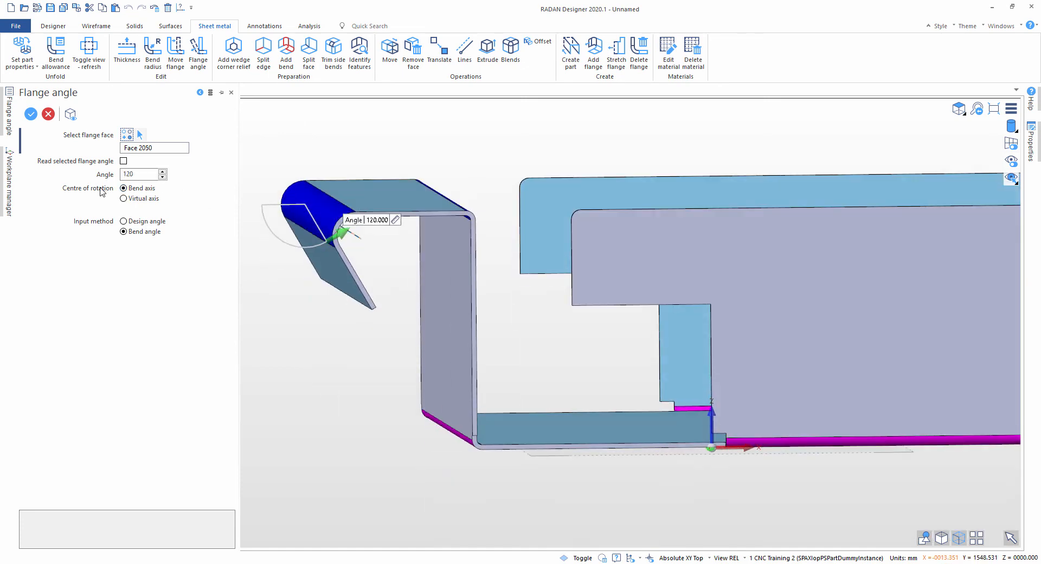
middle_click_drag(401, 205, 399, 203)
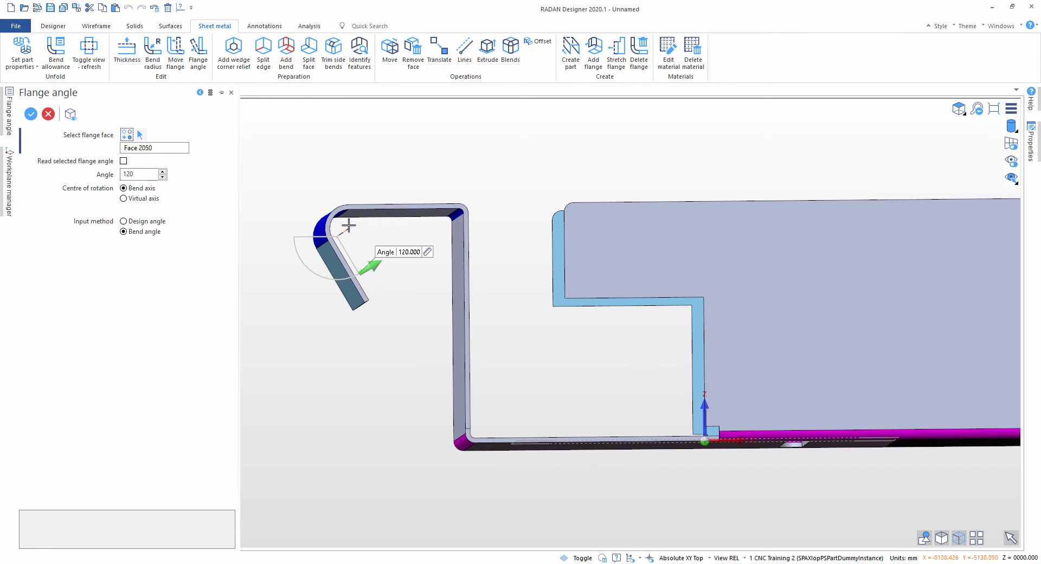
left_click_drag(373, 265, 354, 301)
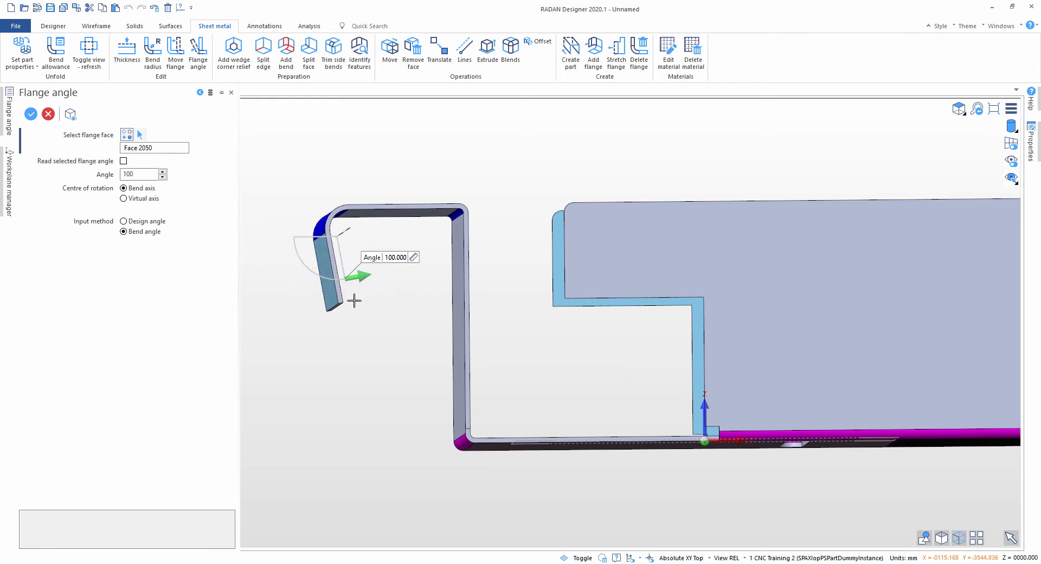
Step: Switch the lip's centre of rotation to the virtual axis, try a 110 degree bend angle, and cancel the command
left_click(124, 199)
middle_click_drag(353, 221, 332, 228)
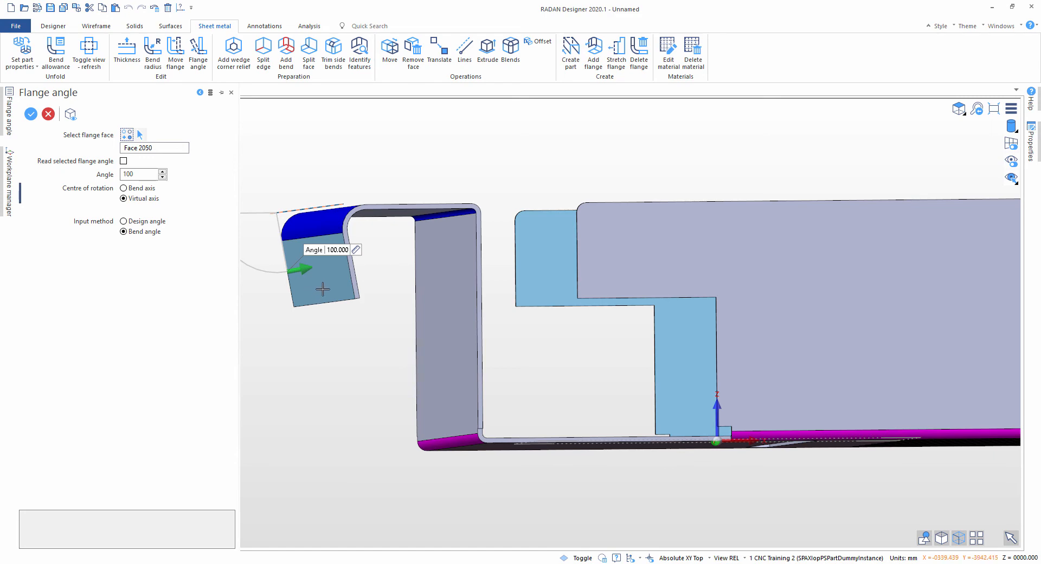
middle_click_drag(323, 283, 400, 183)
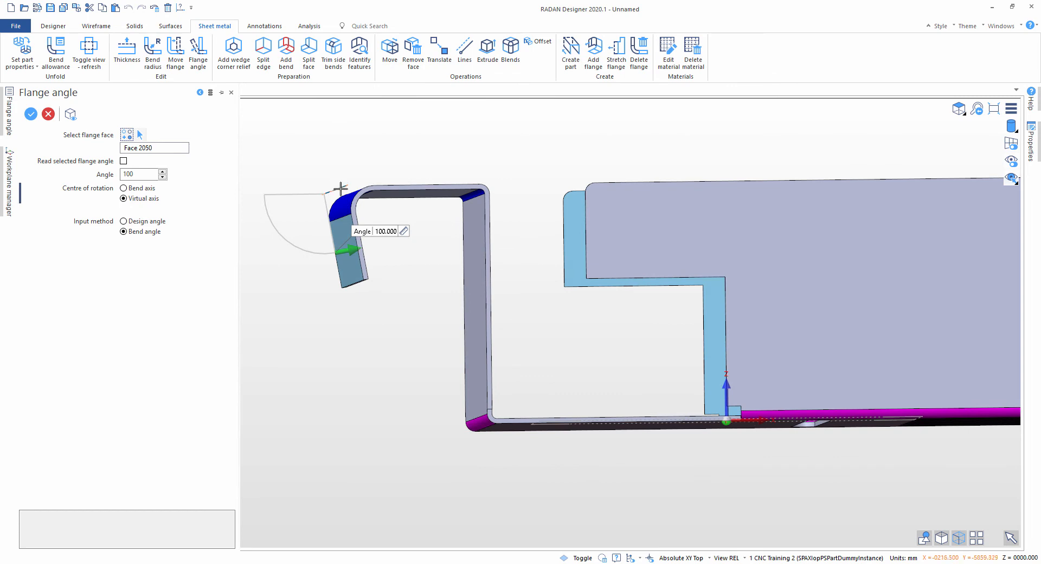
left_click_drag(350, 250, 306, 343)
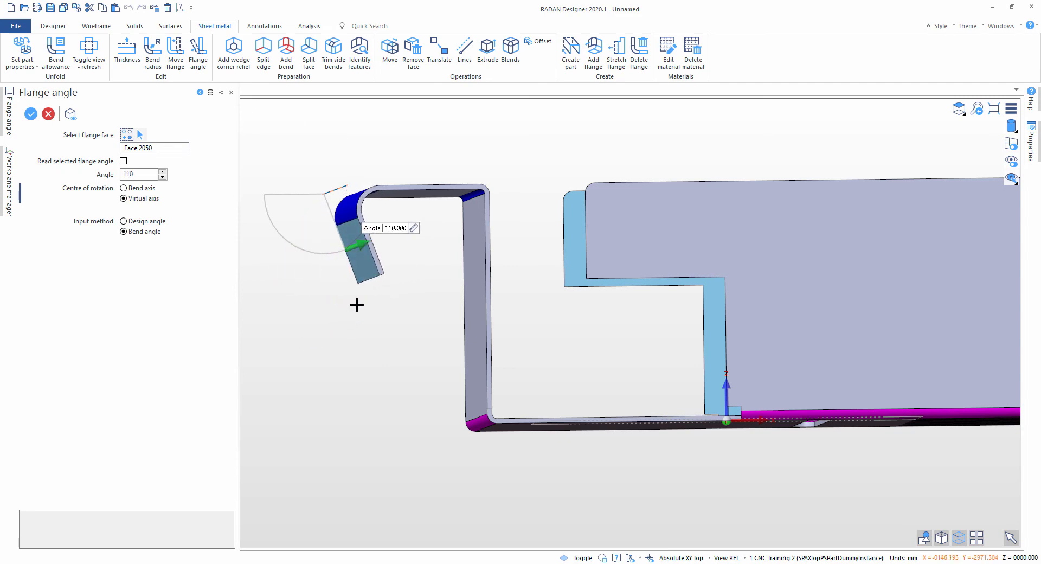
middle_click_drag(352, 325, 340, 337)
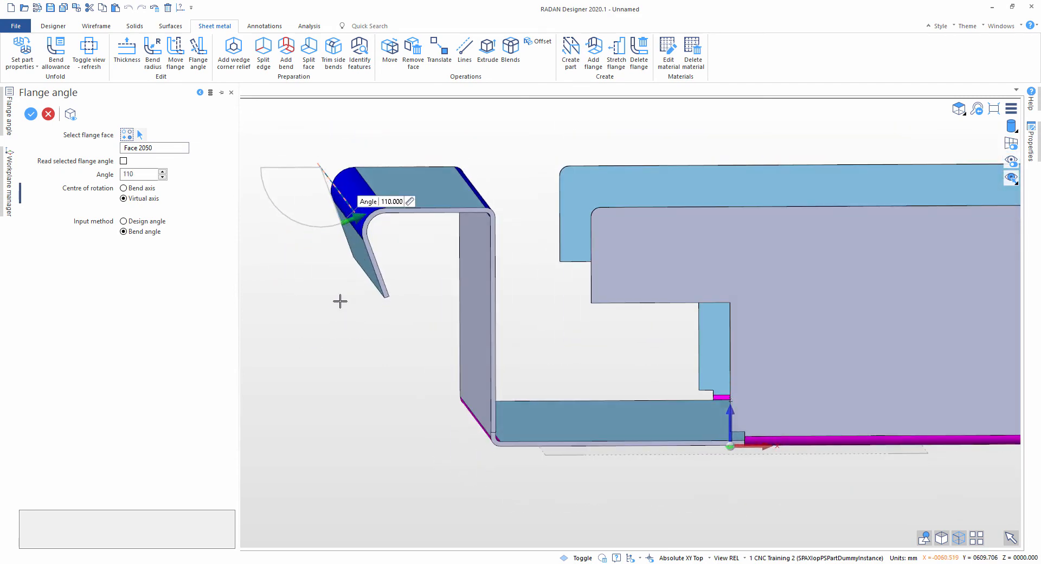
key("Escape")
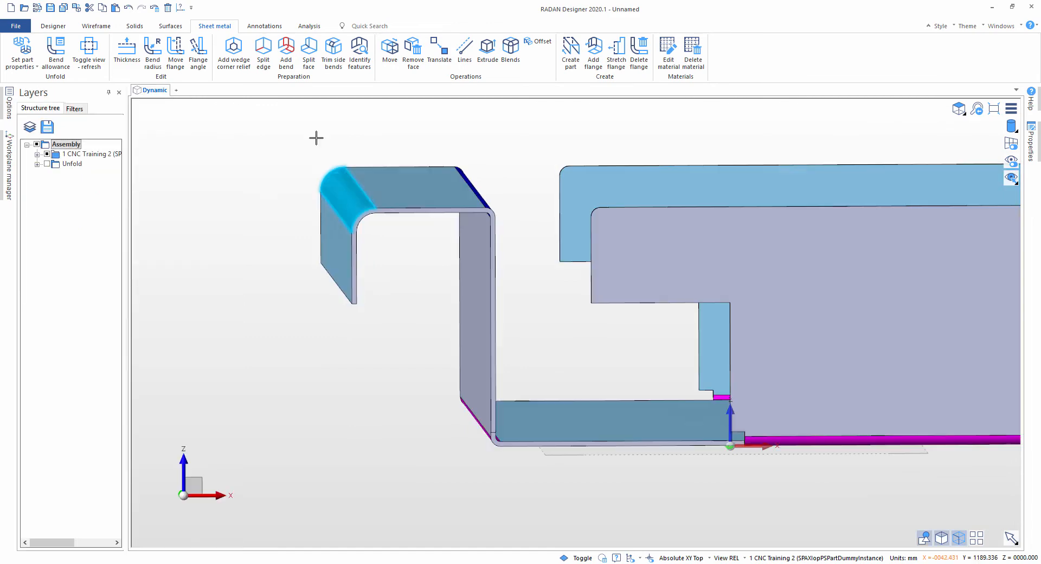
Step: Set the end flange's lip to a design angle of 35 degrees with Flange angle, using the design angle input method
left_click(198, 52)
left_click(331, 226)
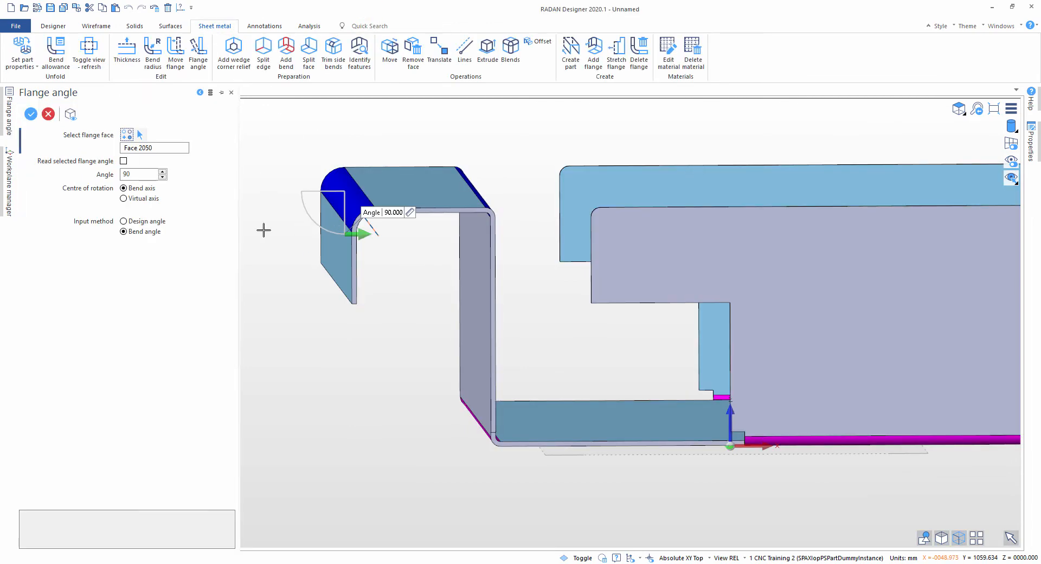
left_click(134, 222)
middle_click_drag(439, 257, 421, 251)
left_click_drag(345, 245, 380, 225)
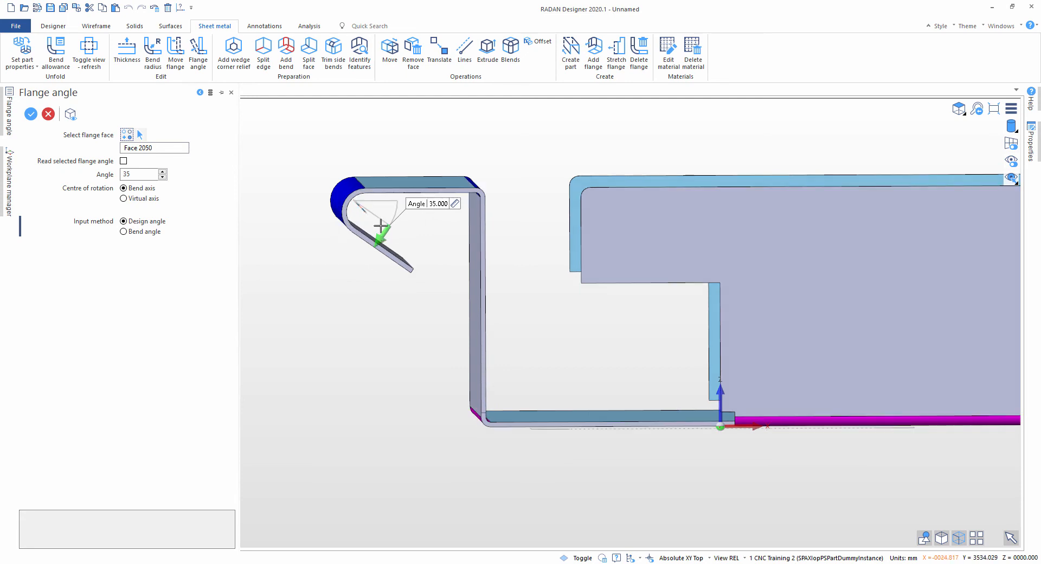
Step: Compare the design angle and bend angle input methods for the lip, then apply it as a 145 degree bend angle
left_click(135, 232)
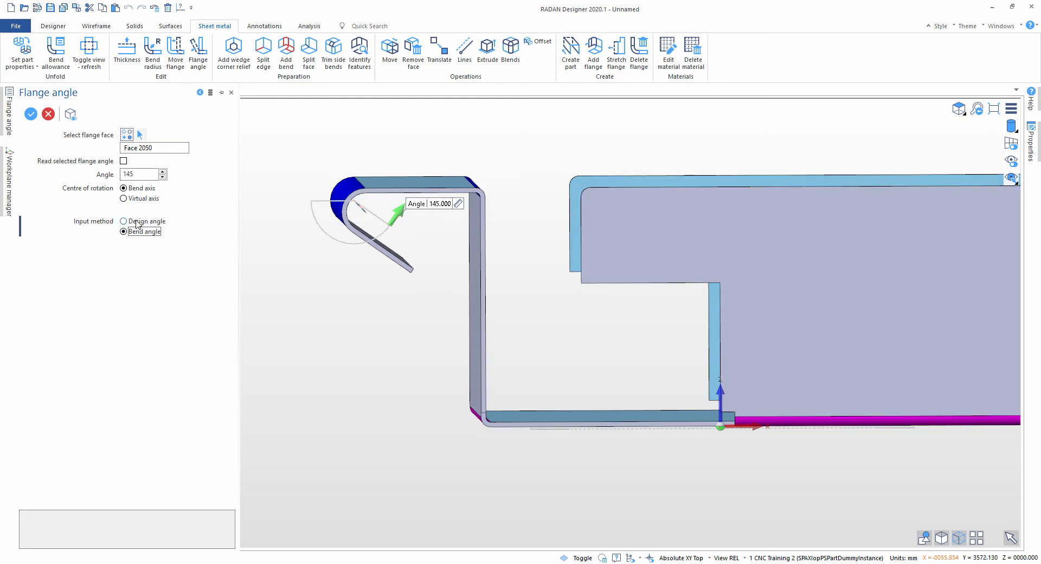
left_click(136, 221)
left_click(139, 232)
left_click(139, 223)
left_click(139, 231)
left_click(144, 222)
left_click(153, 233)
left_click(147, 222)
left_click(148, 232)
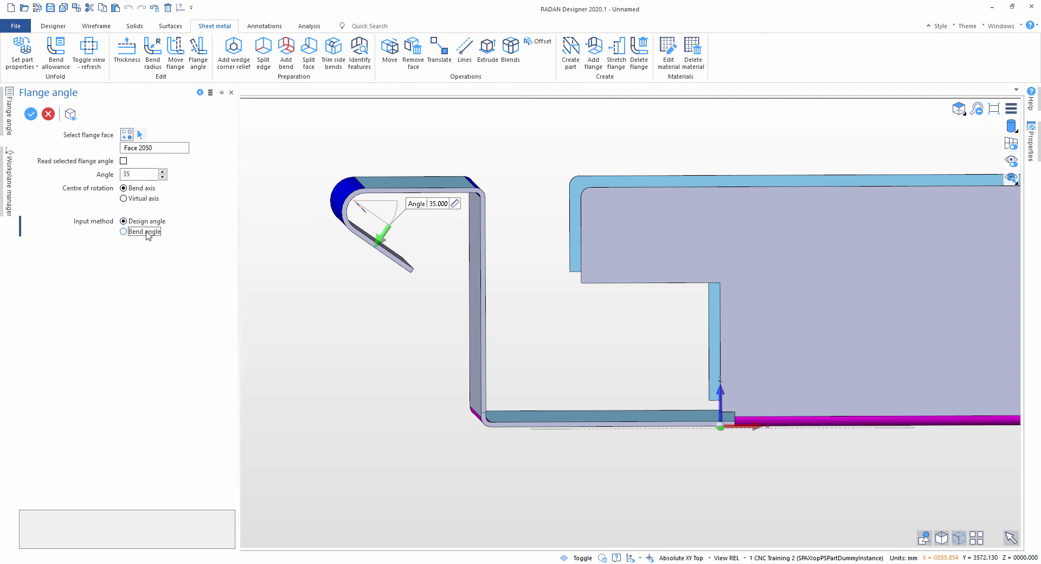
middle_click_drag(317, 341, 319, 348)
right_click(319, 347)
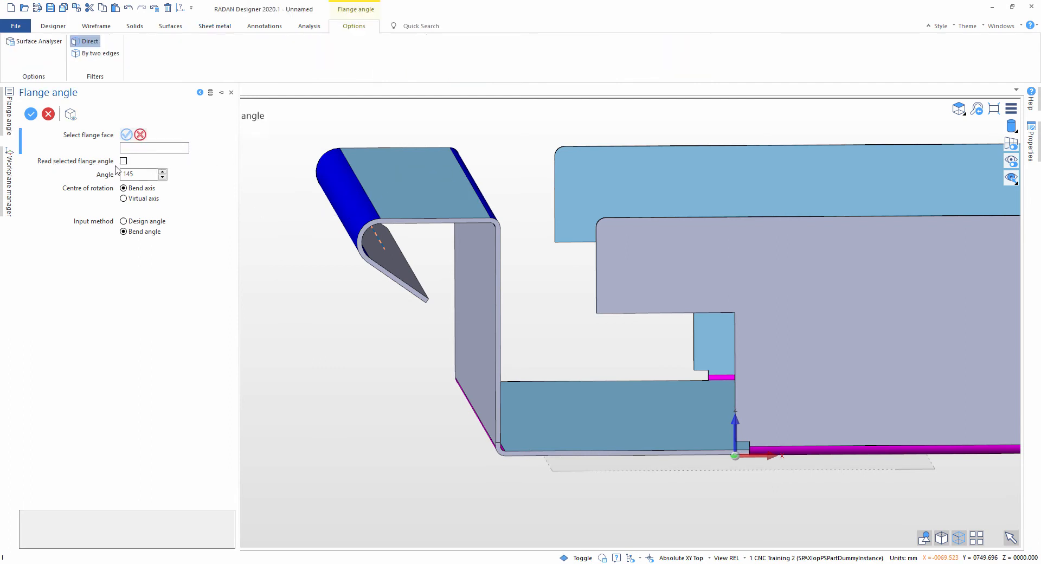
Step: Read the lip's existing bend angle by enabling Read selected flange angle and selecting the lip face
middle_click_drag(374, 219, 379, 211)
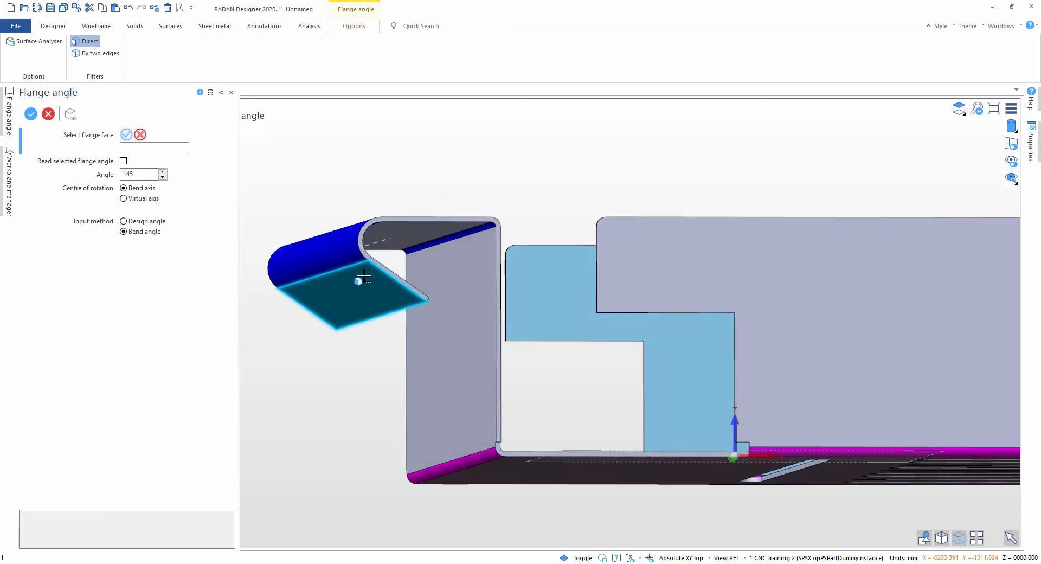
scroll(361, 287, "down", 1)
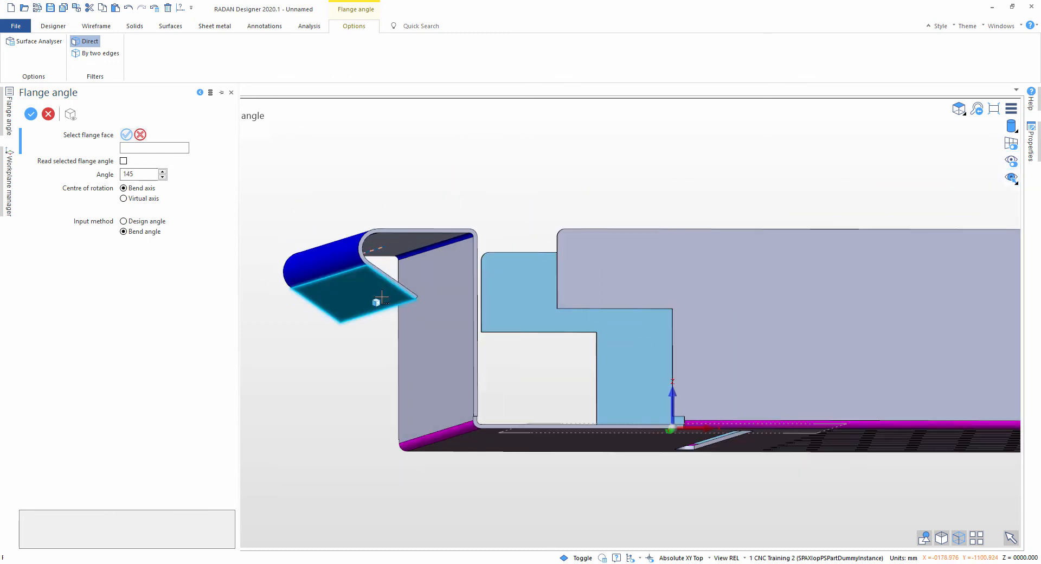
middle_click_drag(354, 289, 353, 297)
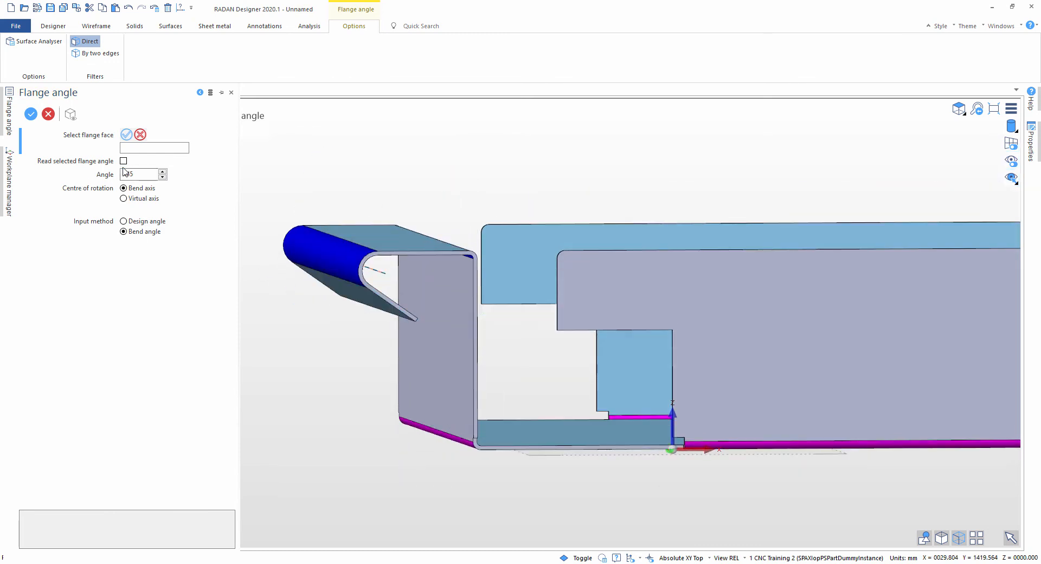
left_click(123, 161)
left_click(336, 284)
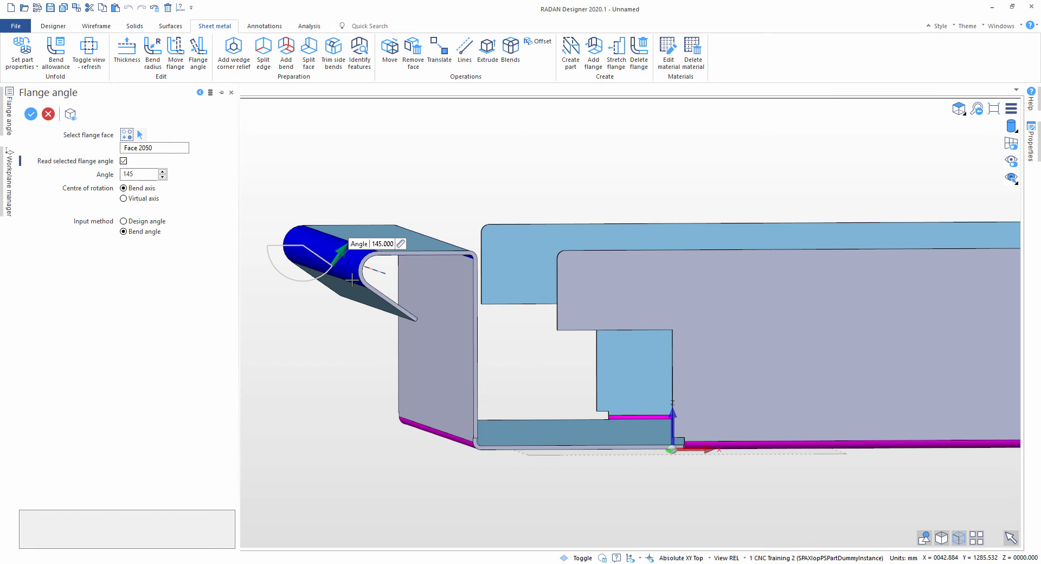
middle_click_drag(388, 248, 378, 284)
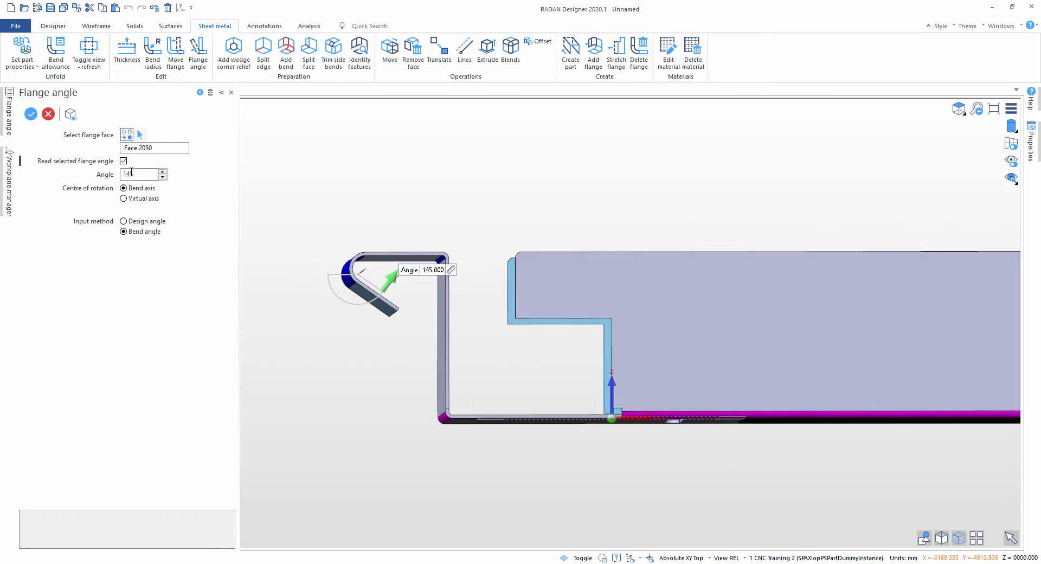
key("Return")
Step: Set the end flange's lip to a 90 degree bend angle with Flange angle, apply it and leave the command
left_click(198, 55)
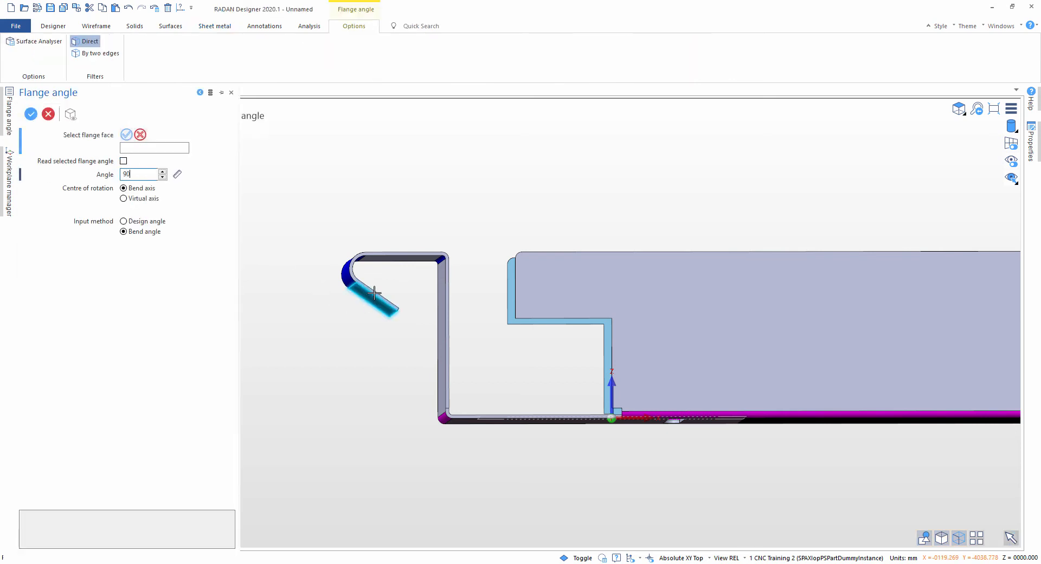
left_click(357, 292)
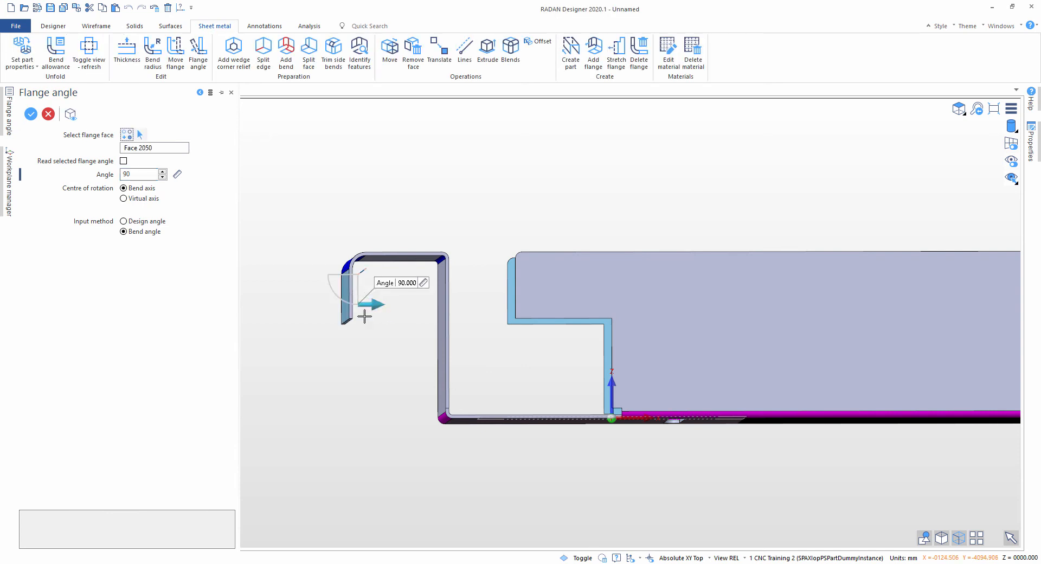
right_click(355, 354)
middle_click_drag(355, 355, 365, 379)
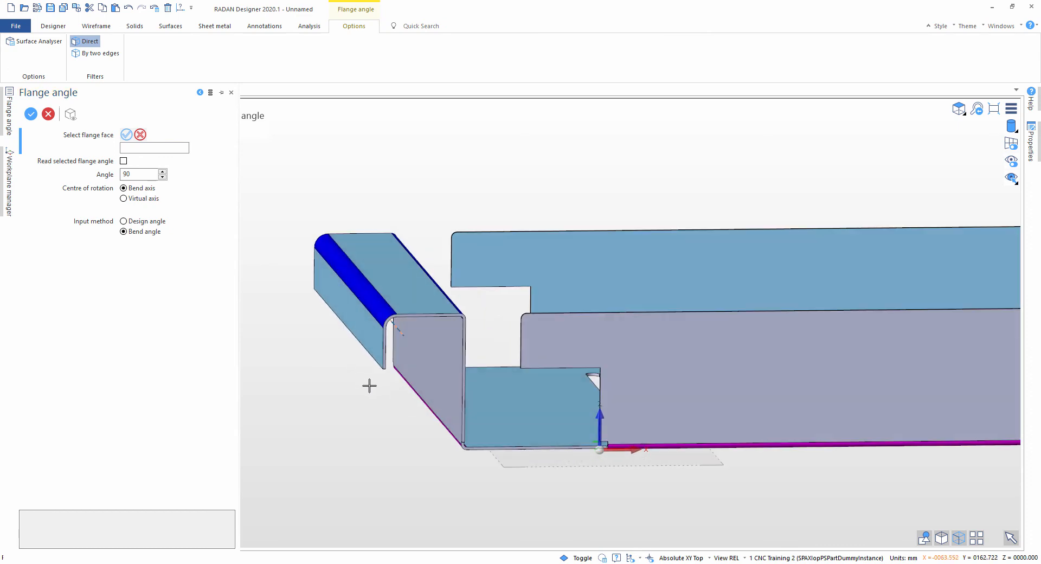
right_click(371, 414)
key("Escape")
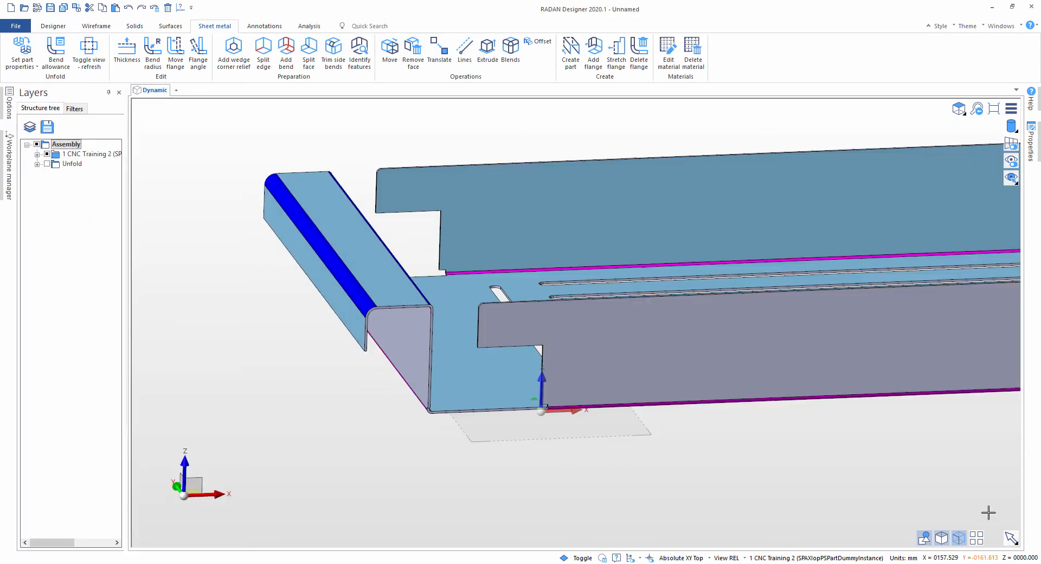
Step: Set the end wall's bend angle to 45 degrees at the tray base with Flange angle
scroll(680, 406, "down", 2)
middle_click_drag(683, 371, 676, 397)
scroll(675, 397, "up", 2)
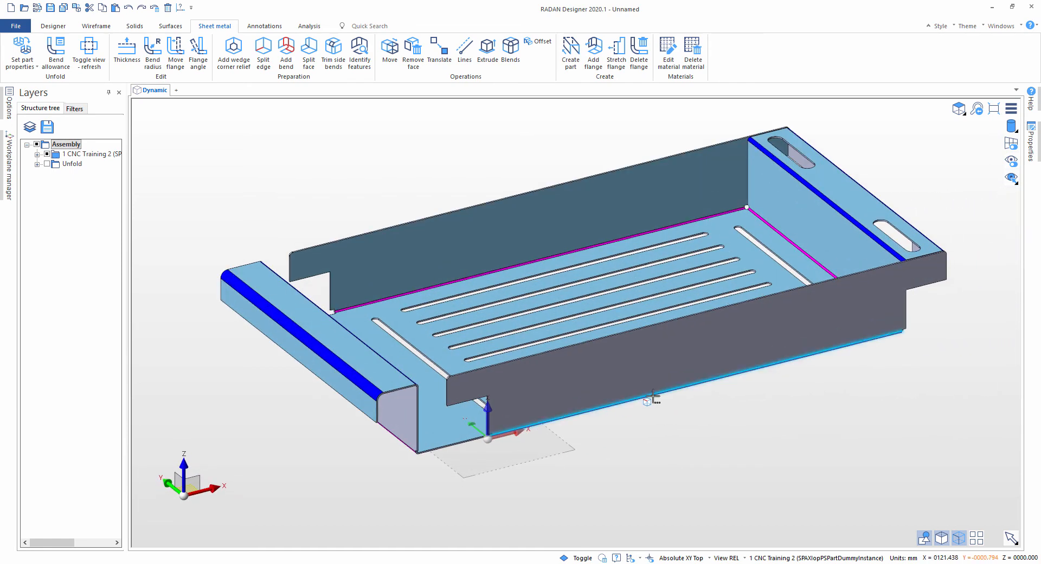
middle_click_drag(522, 385, 558, 372)
middle_click_drag(620, 374, 596, 380)
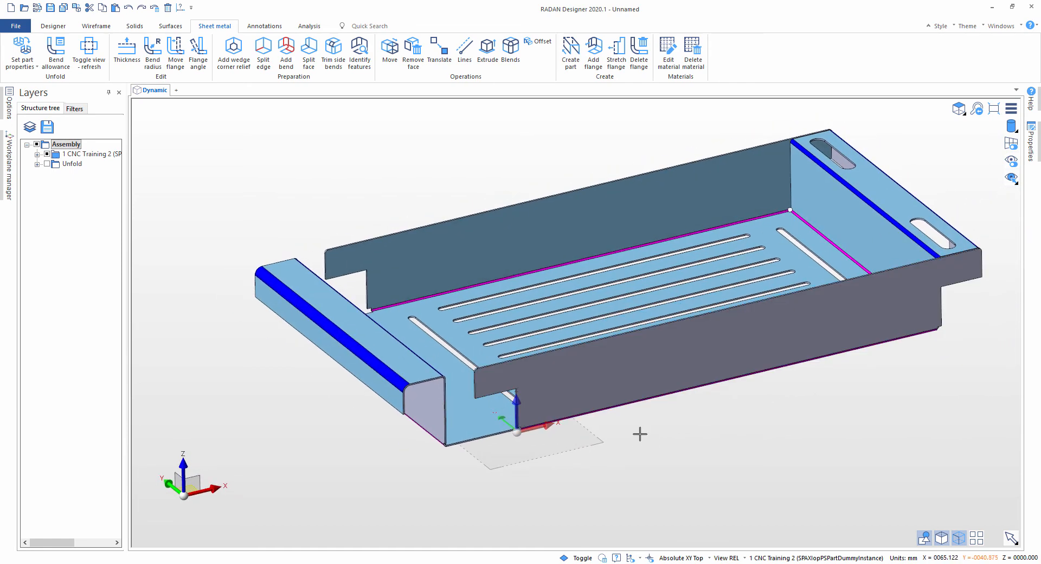
scroll(599, 330, "up", 2)
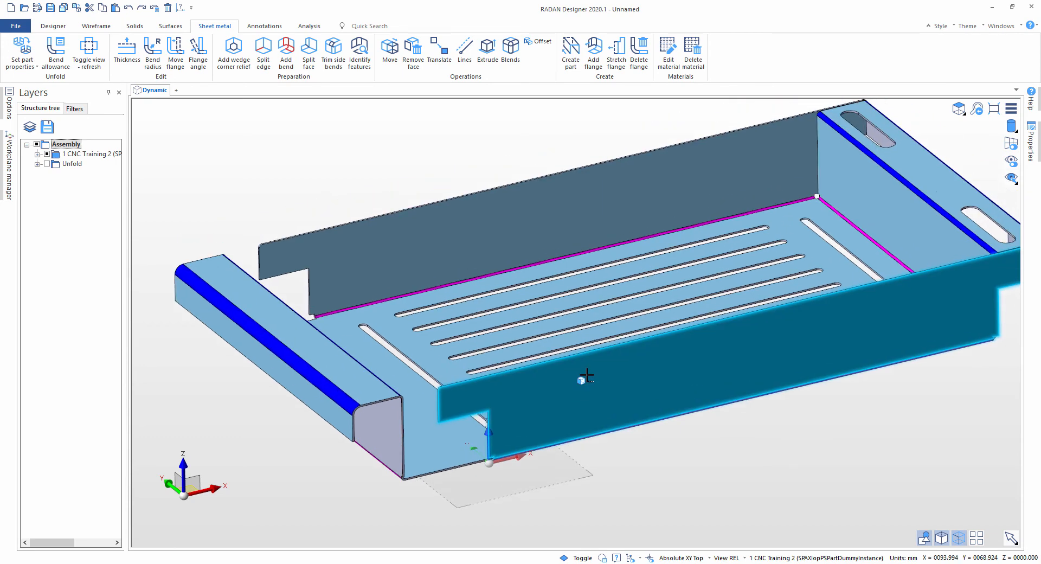
left_click(198, 51)
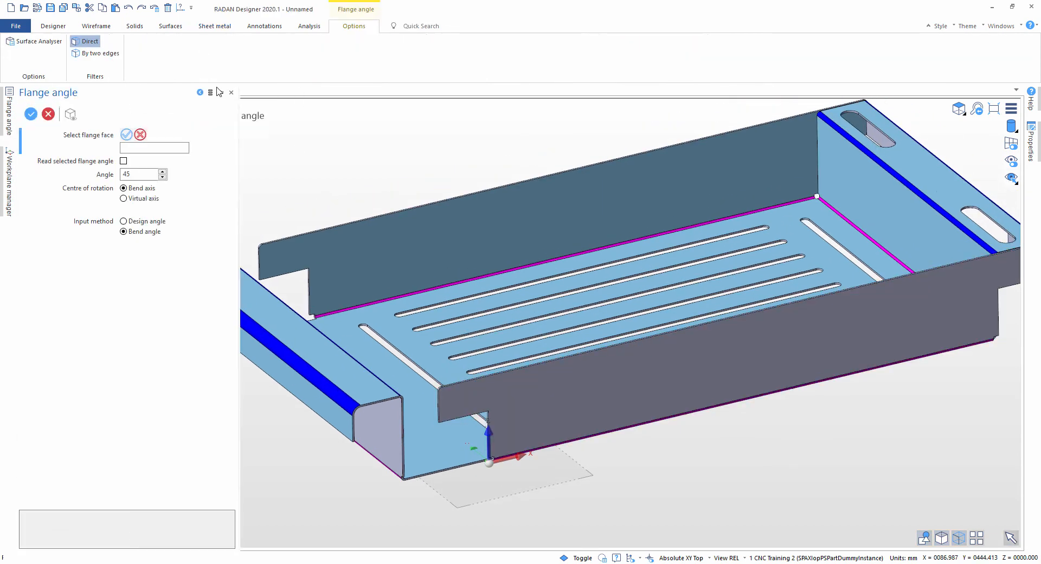
left_click(386, 446)
Step: Set the bend angle between the end wall and the end flange's top face to 45 degrees and apply it
scroll(386, 446, "down", 3)
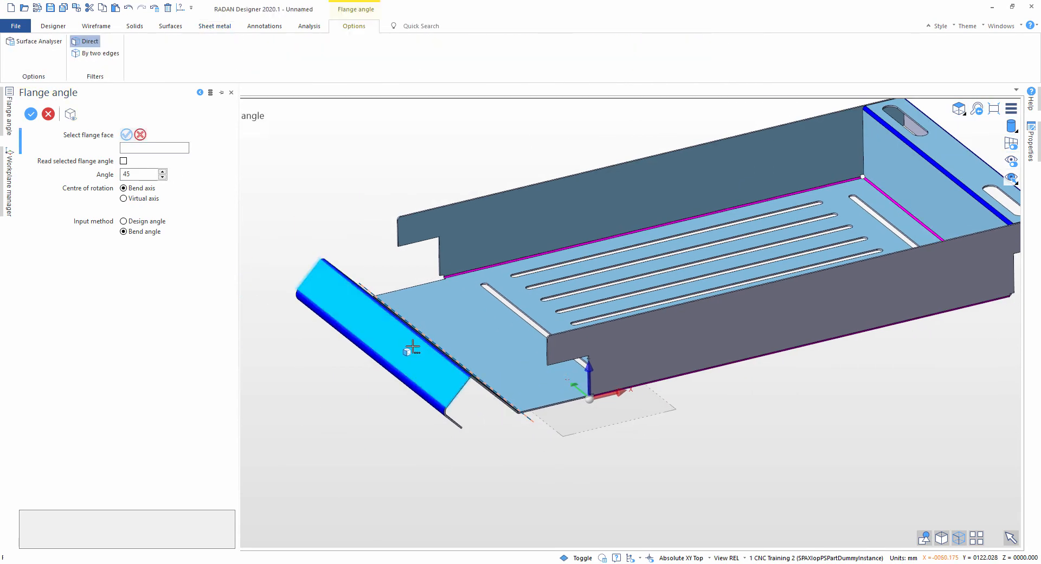
left_click(397, 344)
middle_click_drag(398, 343, 386, 345)
right_click(490, 417)
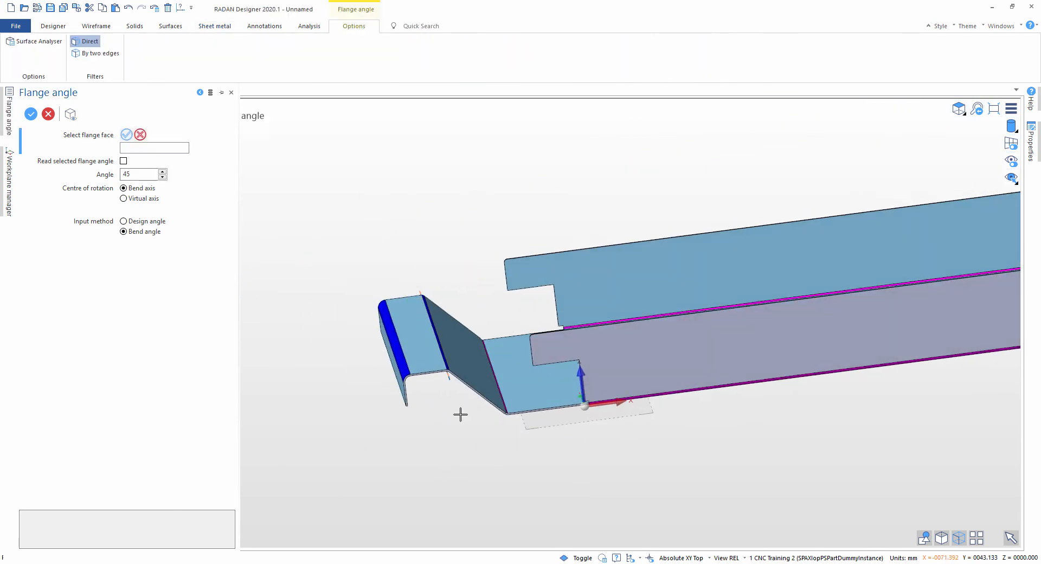
Step: Move the end flange's top face and lip together with Move flange along the sloped end wall's edge, raising them towards the side walls' top
scroll(460, 414, "up", 2)
middle_click_drag(457, 408, 453, 391)
middle_click_drag(440, 355, 444, 358)
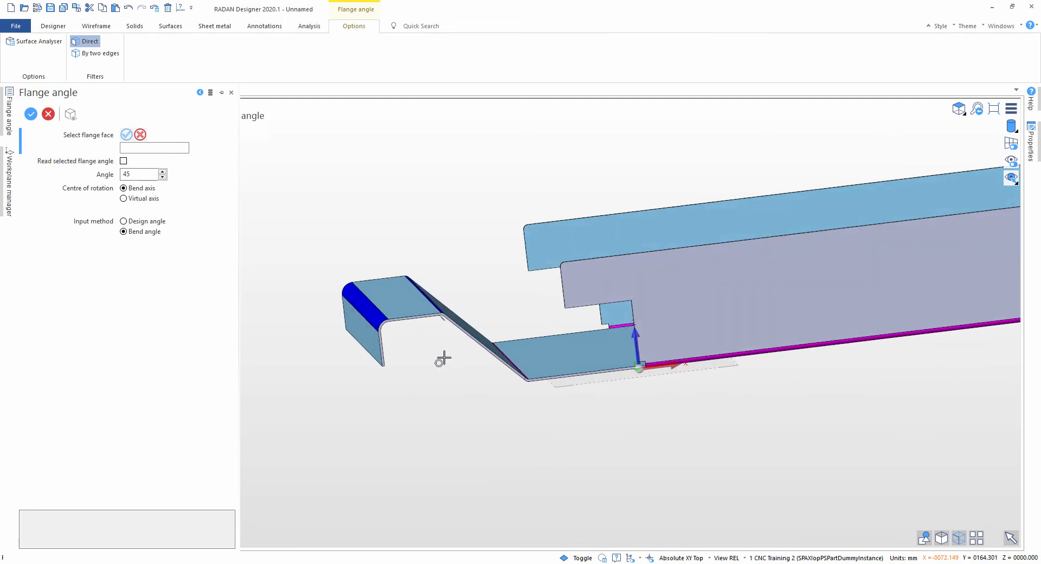
right_click(464, 403)
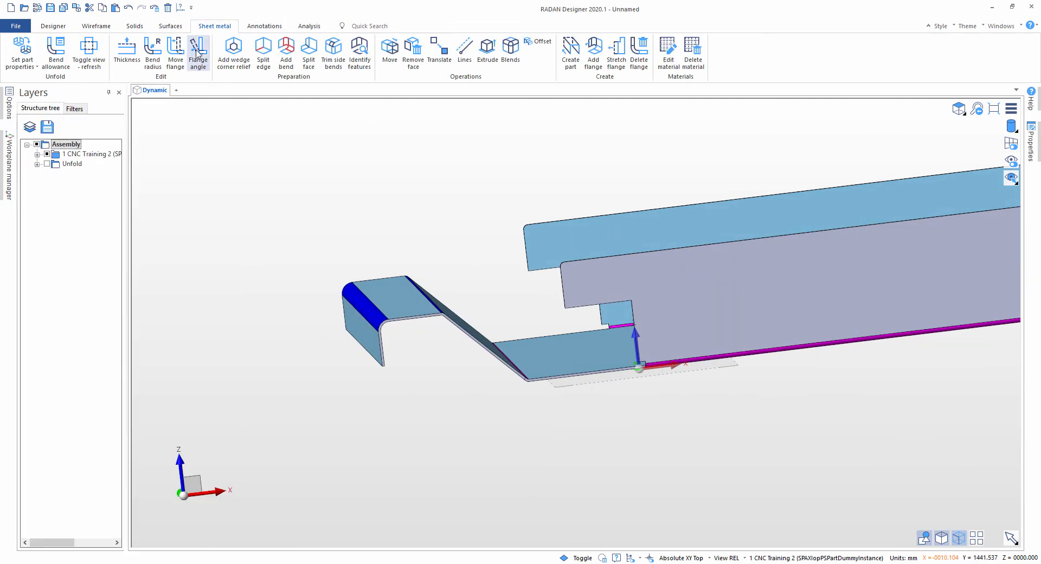
left_click(172, 53)
left_click(391, 296)
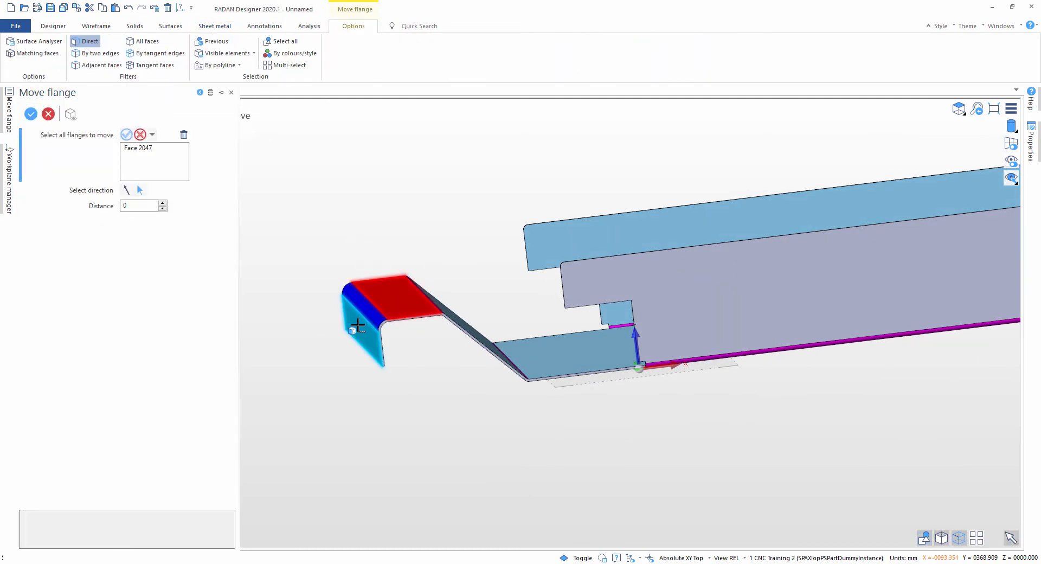
left_click(359, 329)
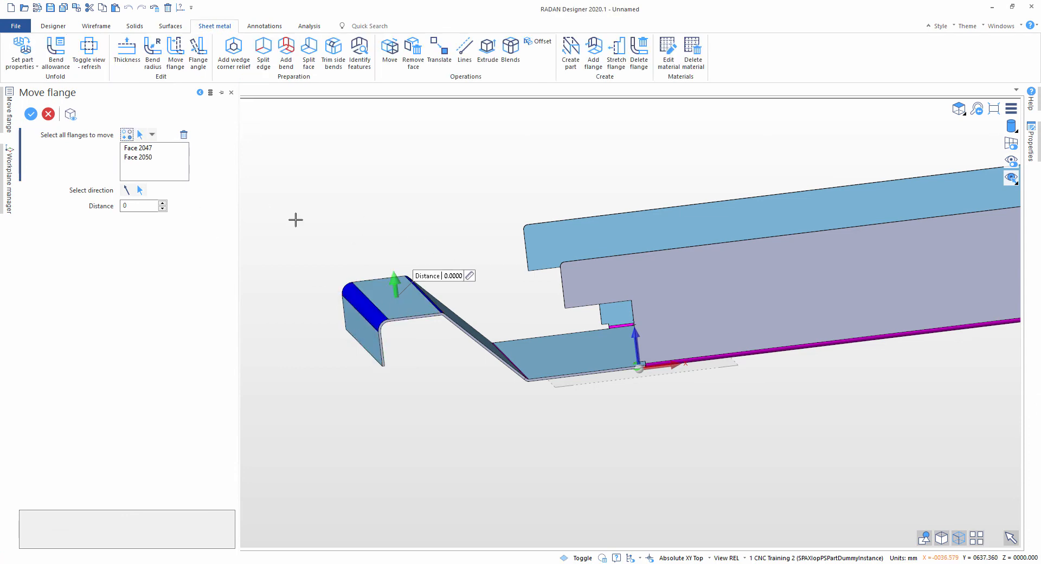
left_click(139, 190)
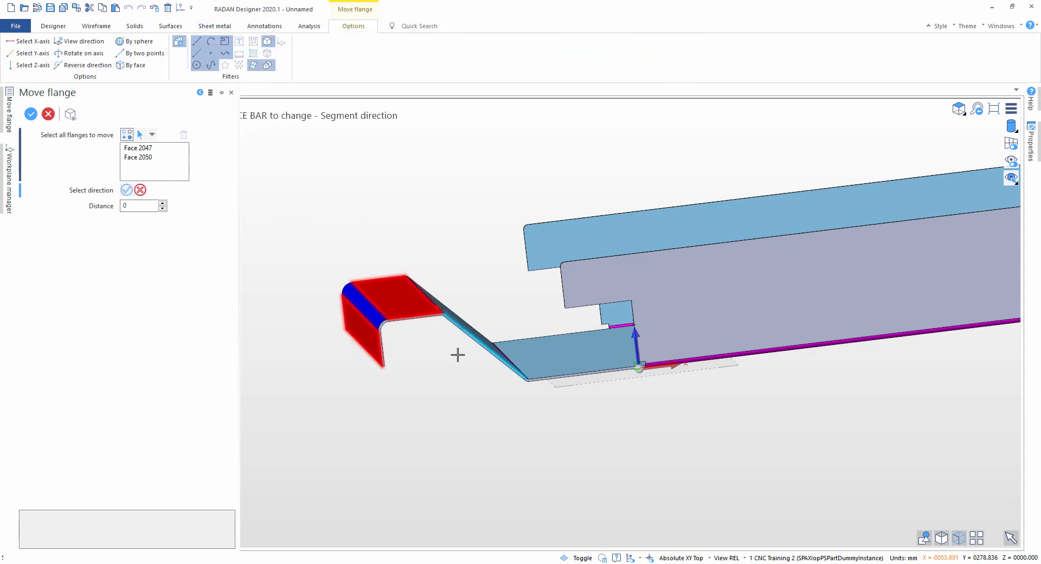
left_click(472, 339)
left_click_drag(447, 320, 363, 272)
middle_click_drag(449, 349, 561, 290)
key("F5")
key("F6")
scroll(455, 288, "down", 2)
left_click_drag(406, 275, 428, 297)
right_click(428, 395)
scroll(447, 376, "up", 2)
middle_click_drag(462, 374, 464, 375)
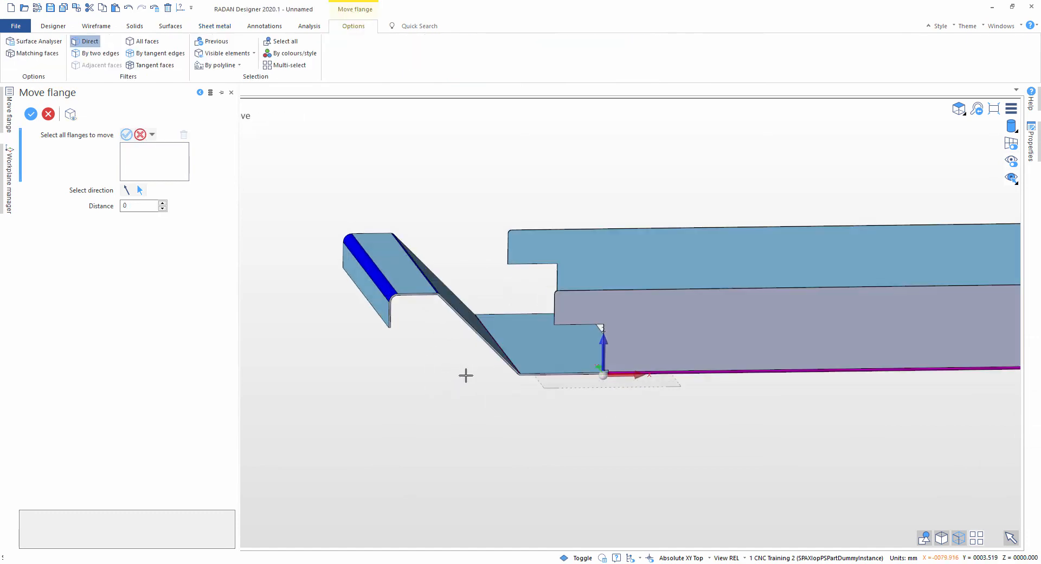
Step: Move the end flange's top face up 0.7452 mm with Move flange to bring it level with the side walls' top edges
key("Escape")
left_click(175, 51)
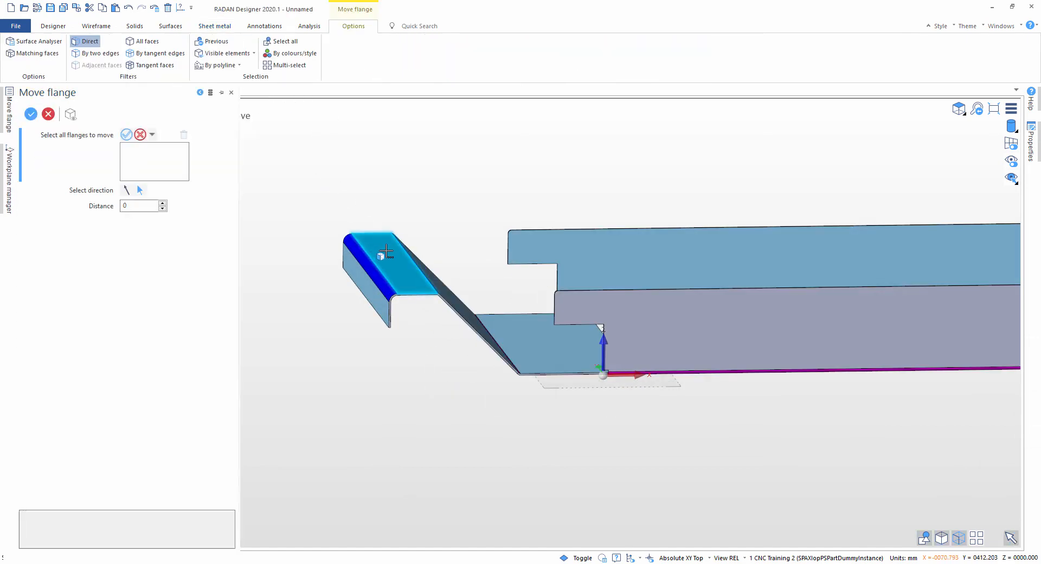
left_click(372, 245)
left_click_drag(393, 244, 513, 230)
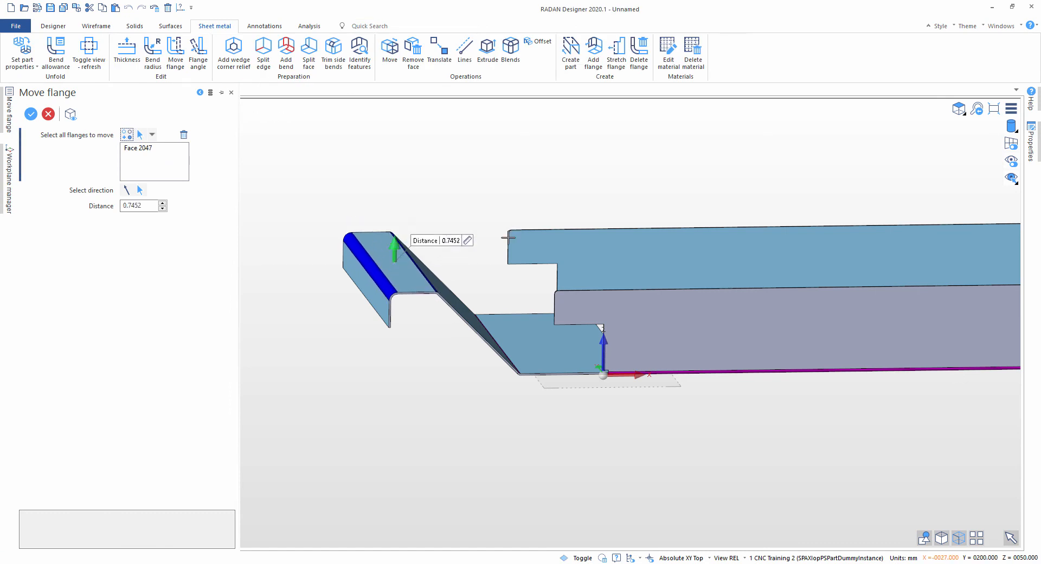
scroll(512, 237, "up", 4)
middle_click_drag(551, 235, 531, 228)
middle_click_drag(530, 228, 648, 228)
left_click_drag(362, 218, 632, 217)
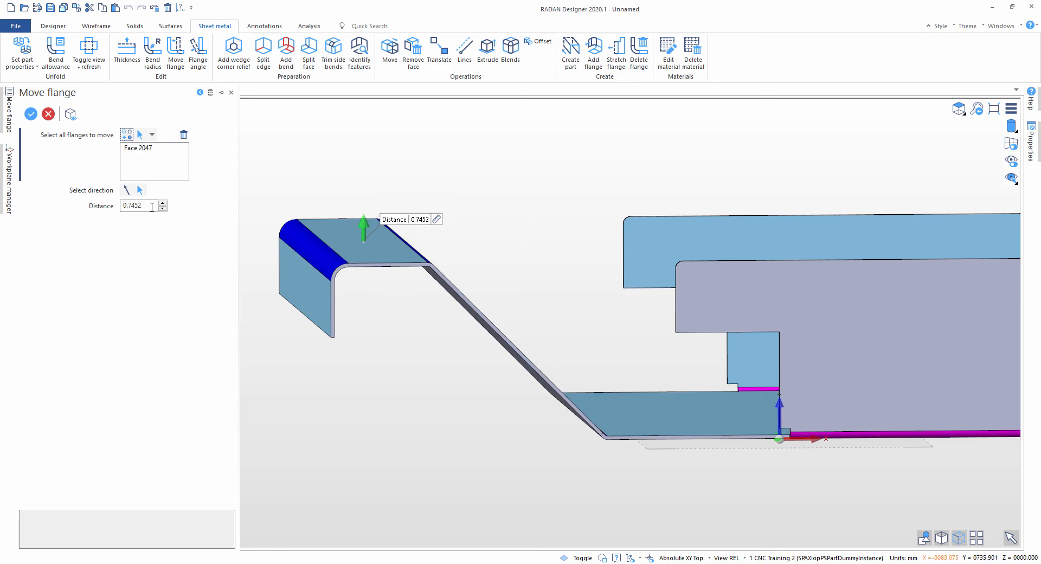
right_click(545, 215)
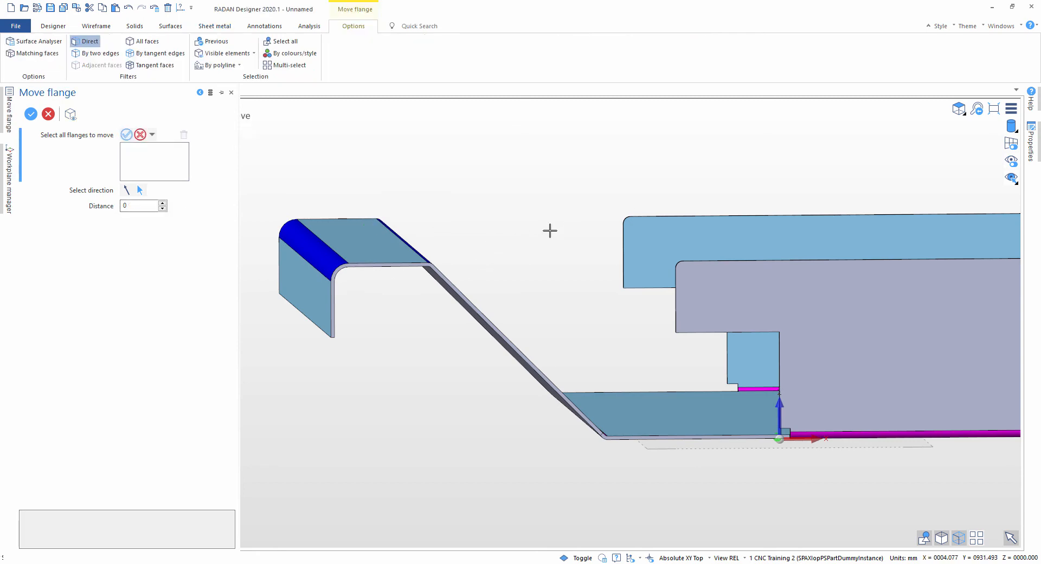
key("F5")
key("F6")
middle_click_drag(545, 343, 741, 336)
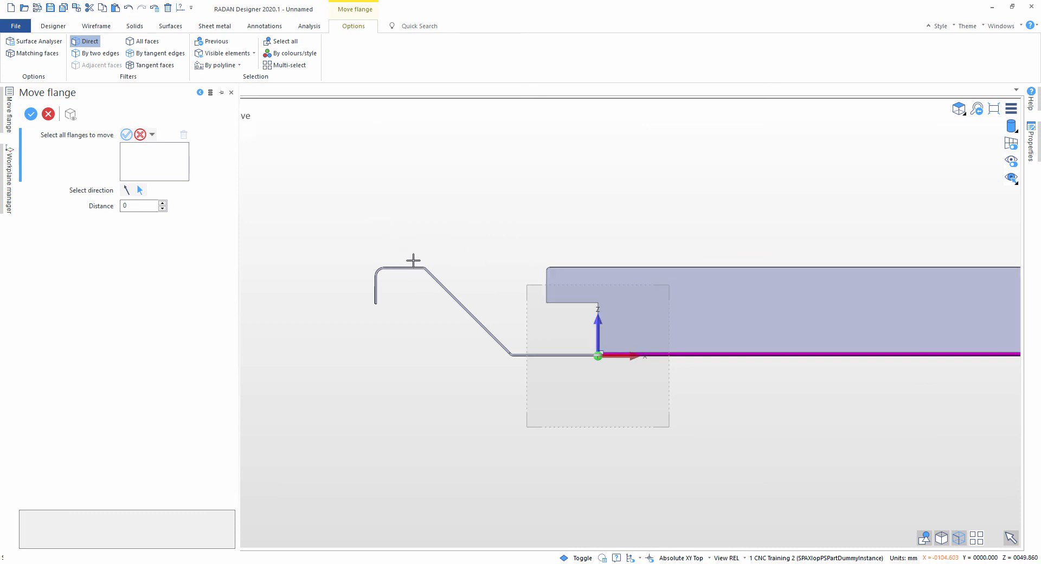
Step: Move the end flange's lip outward using a ruler dimension of 470 mm to the opposite end flange's outer corner, and finish the command
middle_click_drag(457, 243, 463, 251)
scroll(523, 251, "down", 3)
middle_click_drag(611, 241, 500, 248)
middle_click_drag(499, 249, 511, 268)
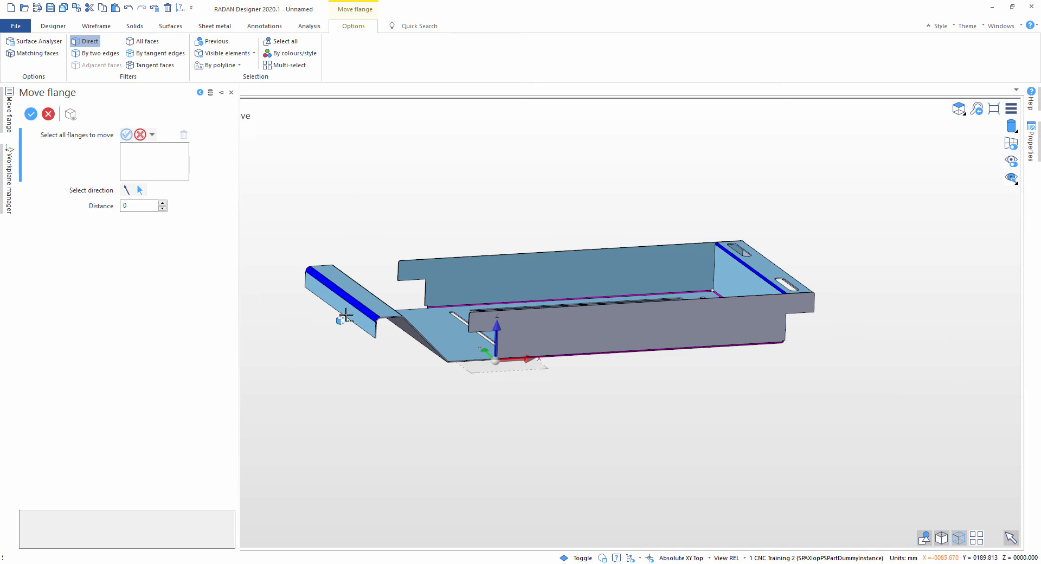
left_click(346, 315)
left_click(418, 281)
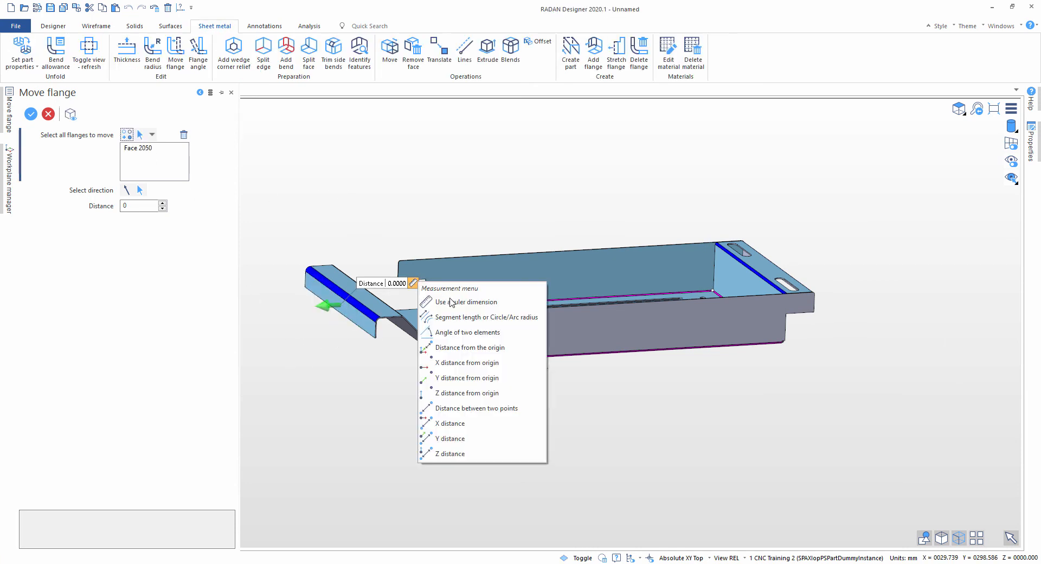
left_click(452, 301)
middle_click_drag(670, 325, 599, 326)
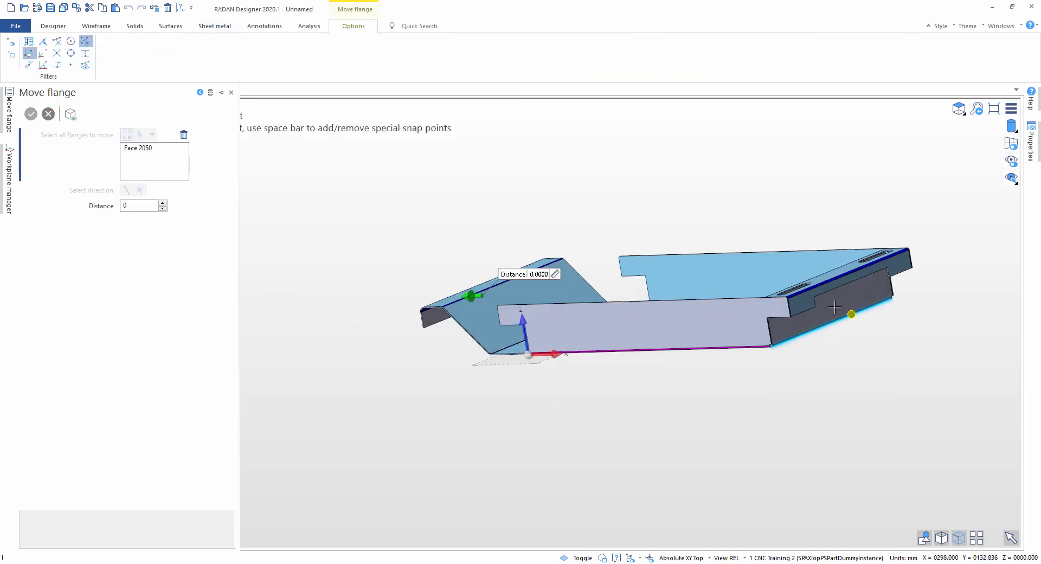
left_click(796, 303)
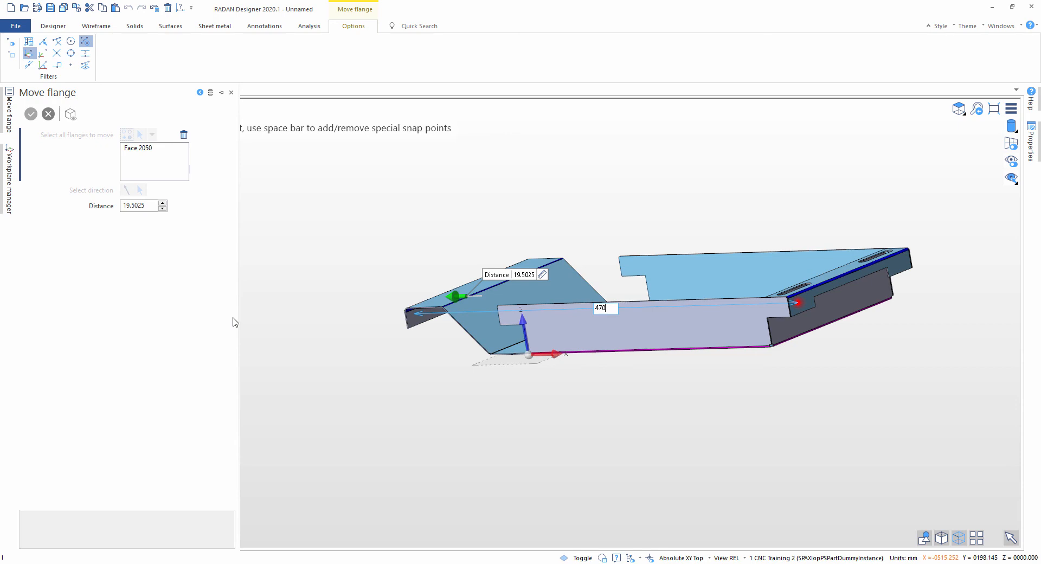
key("Return")
right_click(388, 218)
middle_click_drag(389, 218, 513, 255)
scroll(671, 426, "up", 2)
key("Escape")
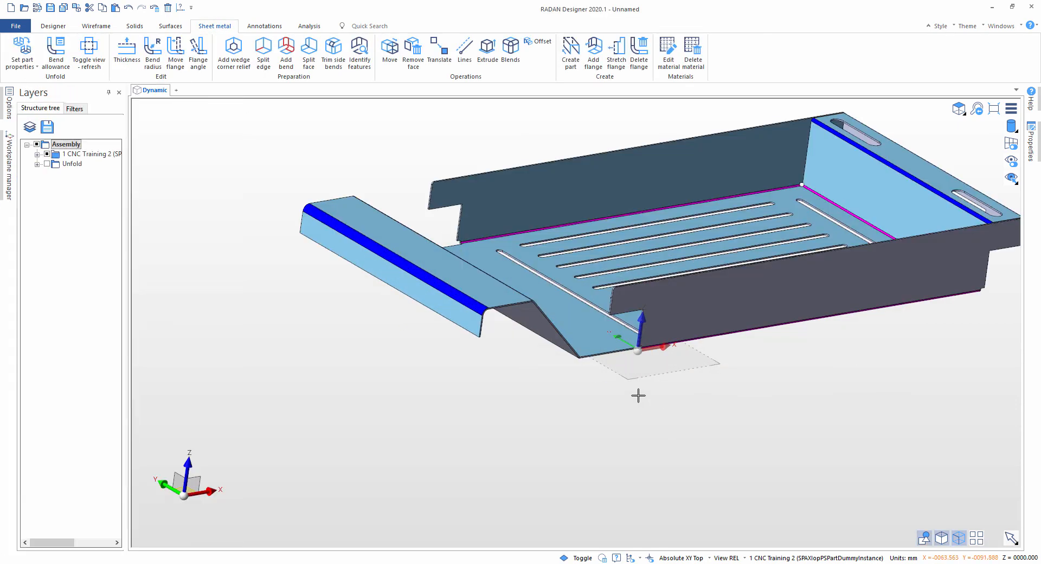
Step: Stretch the near side wall's notched end edge 112 mm with Stretch flange to reach the end flange's lip
scroll(626, 382, "down", 1)
middle_click_drag(626, 382, 616, 350)
scroll(588, 321, "up", 3)
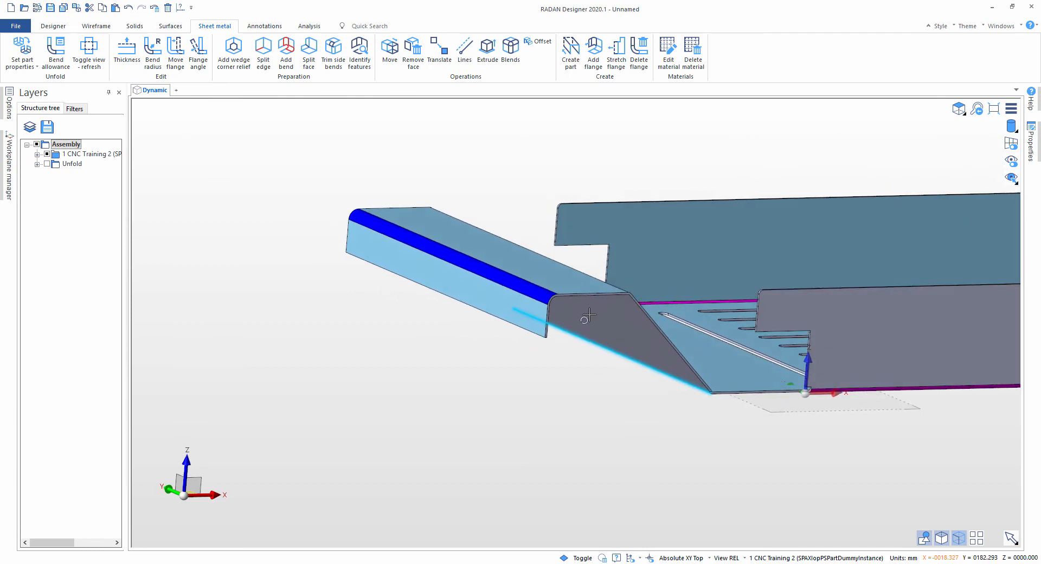
mouse_move(585, 316)
middle_mouse_down()
mouse_move(585, 326)
mouse_move(567, 328)
mouse_move(583, 324)
middle_mouse_up()
middle_click_drag(774, 311, 768, 306)
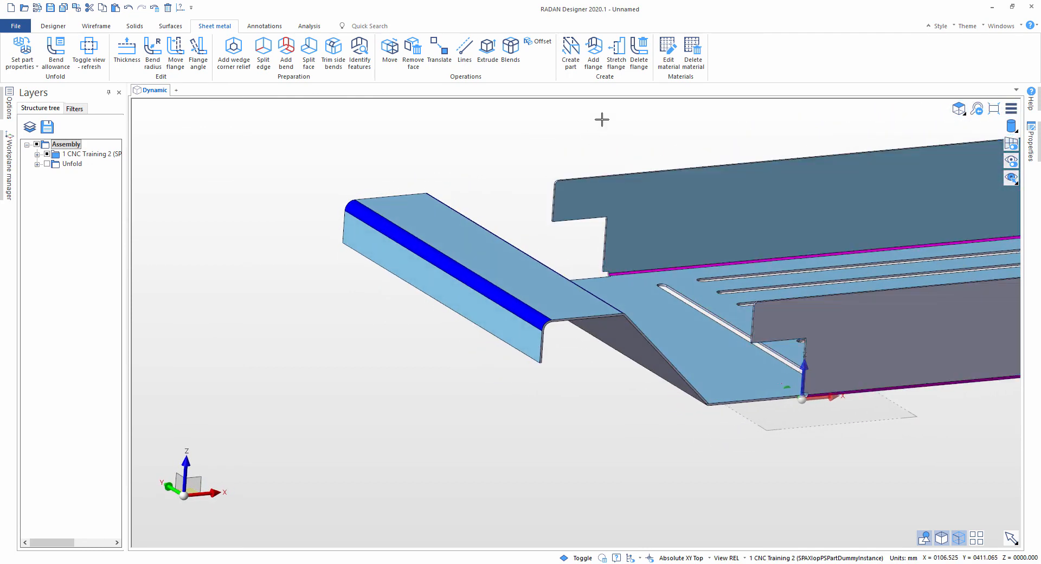
left_click(622, 58)
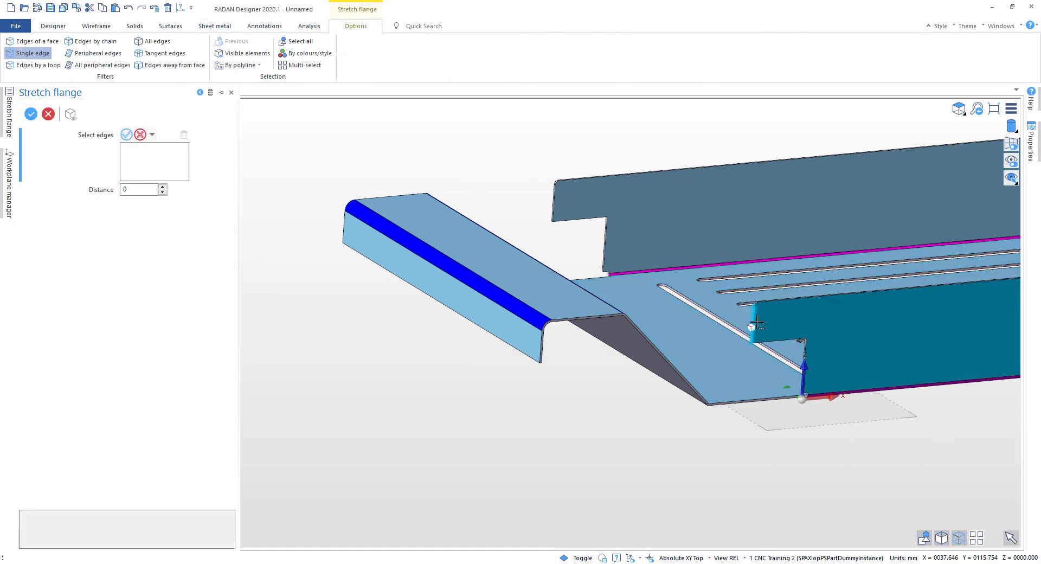
left_click(753, 324)
right_click(785, 325)
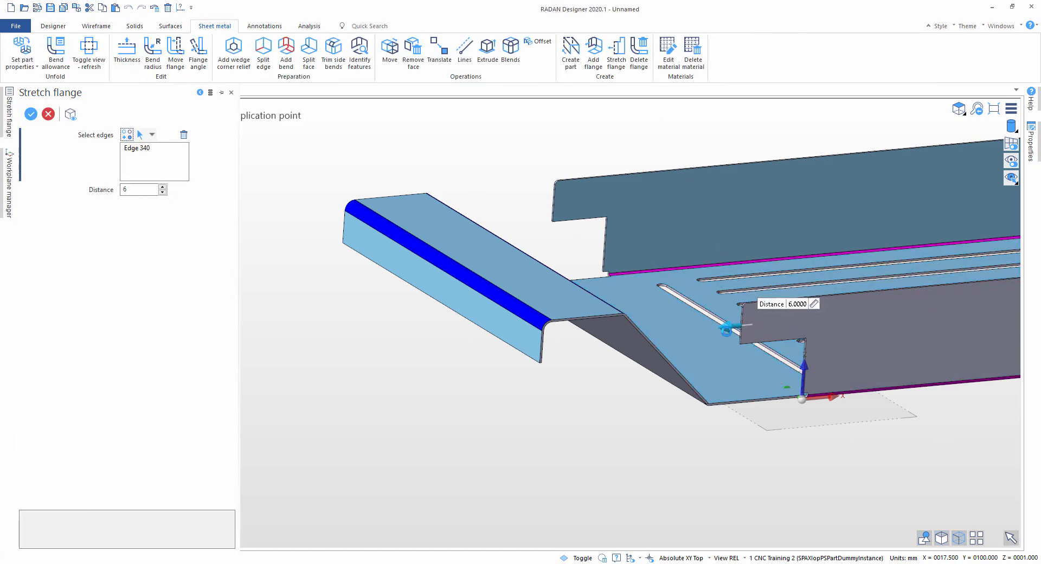
left_click_drag(726, 328, 606, 359)
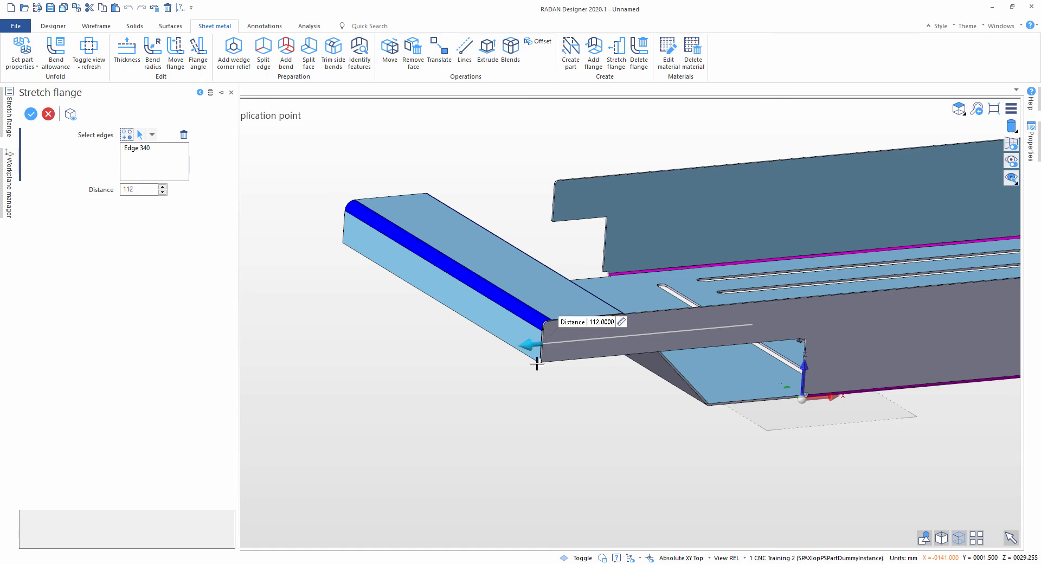
scroll(536, 362, "up", 4)
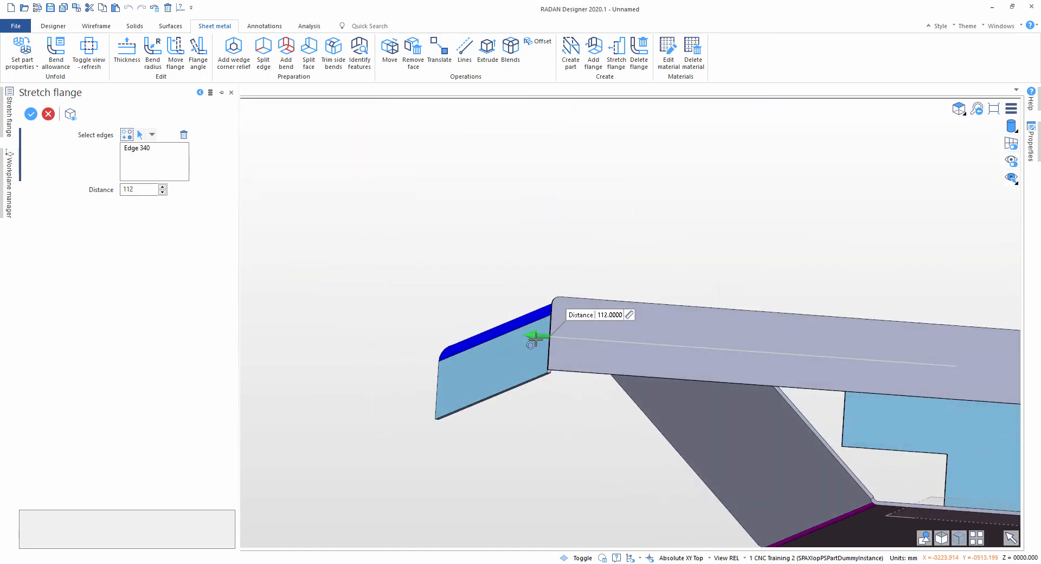
middle_click_drag(535, 340, 703, 200)
right_click(573, 222)
Step: Stretch the far side wall's notched end edge 107 mm to the lip's corner and leave Stretch flange
left_click(654, 230)
right_click(652, 229)
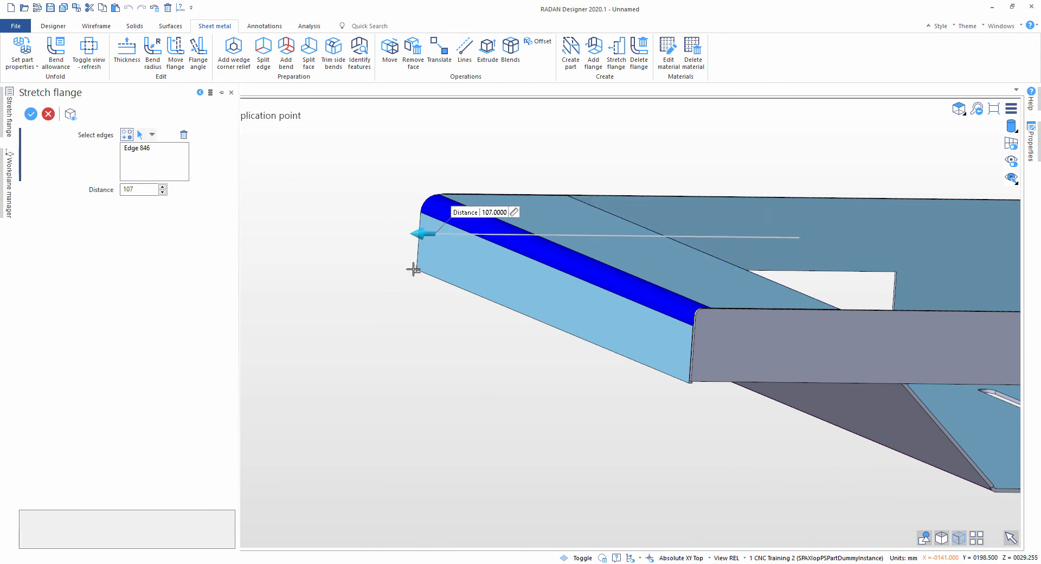
left_click(415, 269)
right_click(642, 422)
scroll(733, 430, "down", 6)
middle_click_drag(881, 434, 709, 351)
scroll(681, 373, "up", 6)
right_click(658, 479)
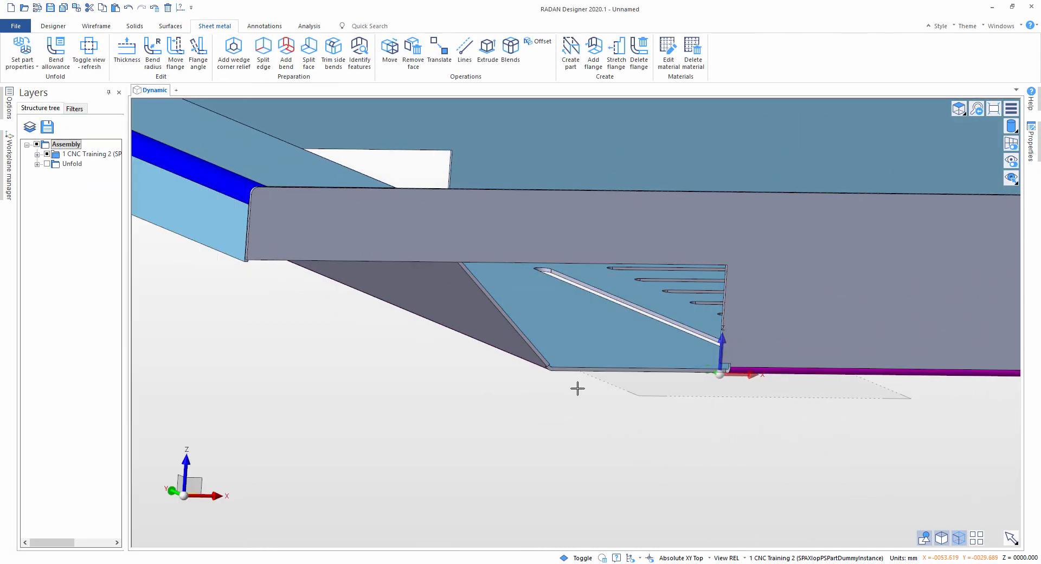
Step: Start Extrude and choose the vertical notch end faces of both side walls as the elements to extrude
scroll(576, 388, "down", 4)
middle_click_drag(553, 250, 571, 275)
mouse_move(571, 274)
right_mouse_down()
mouse_move(581, 273)
mouse_move(579, 284)
right_mouse_up()
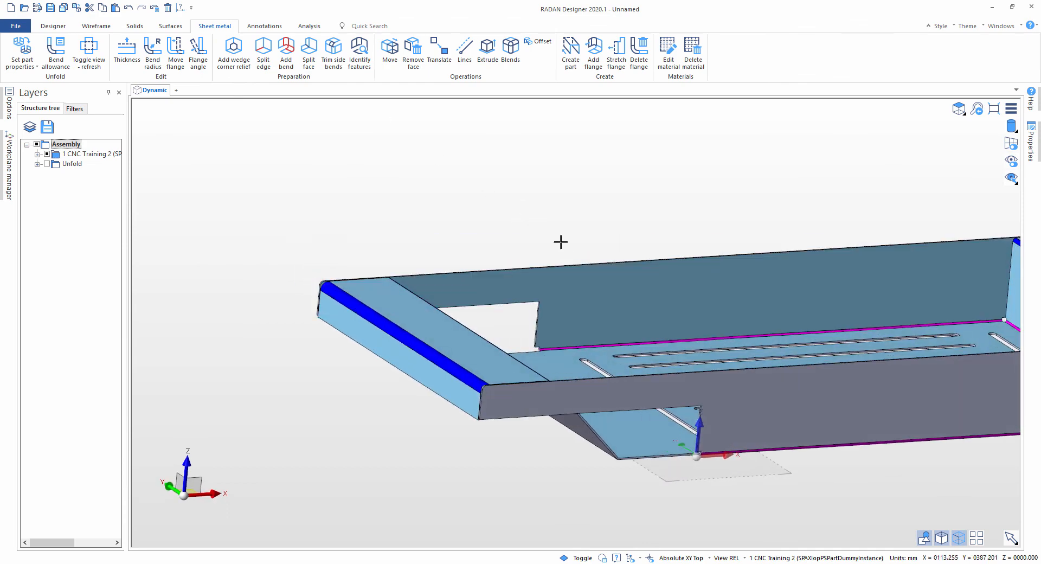
middle_click_drag(579, 245, 550, 200)
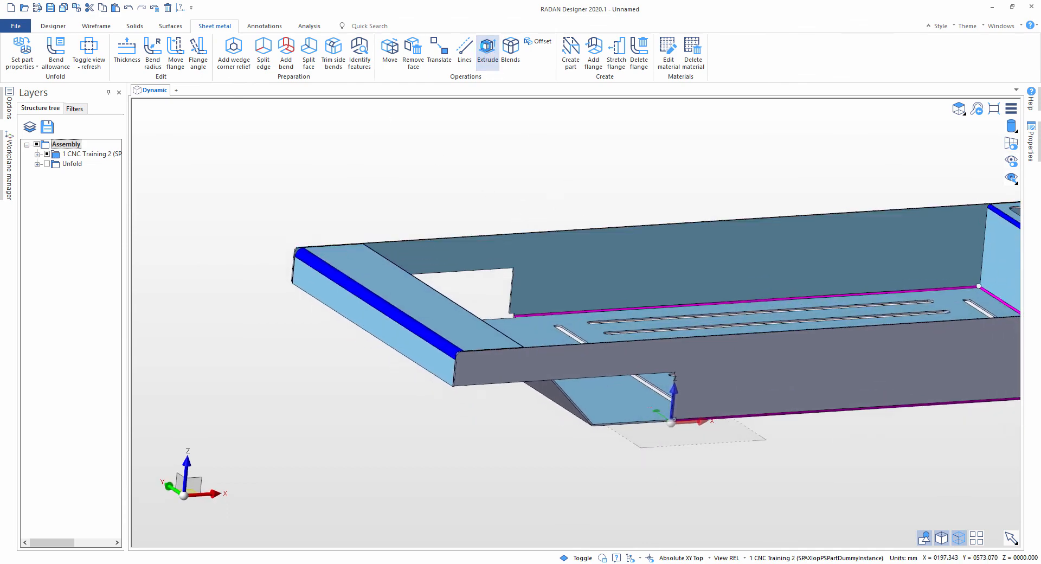
left_click(487, 49)
scroll(562, 302, "up", 6)
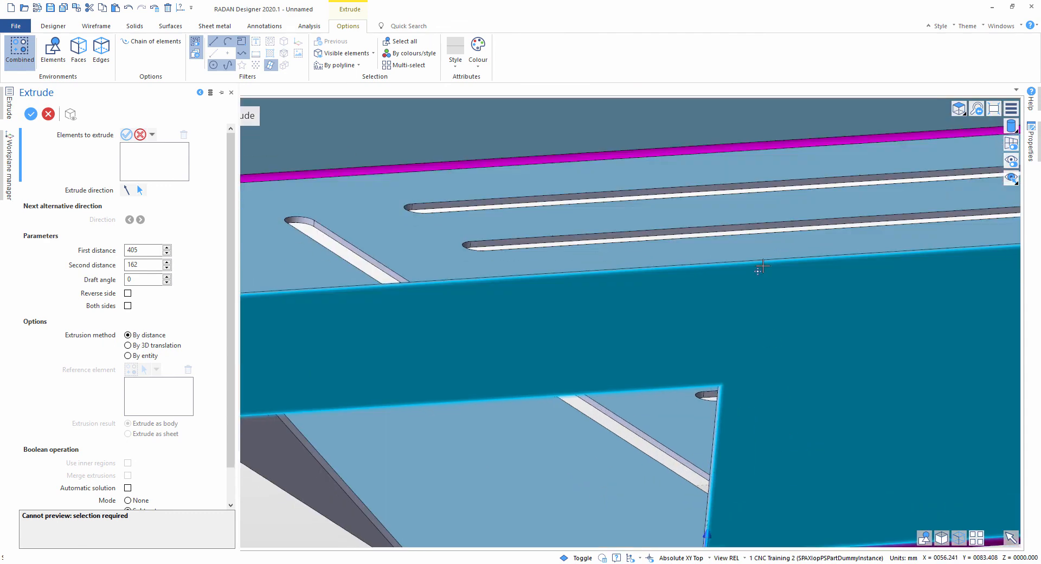
scroll(762, 265, "down", 3)
scroll(685, 347, "up", 6)
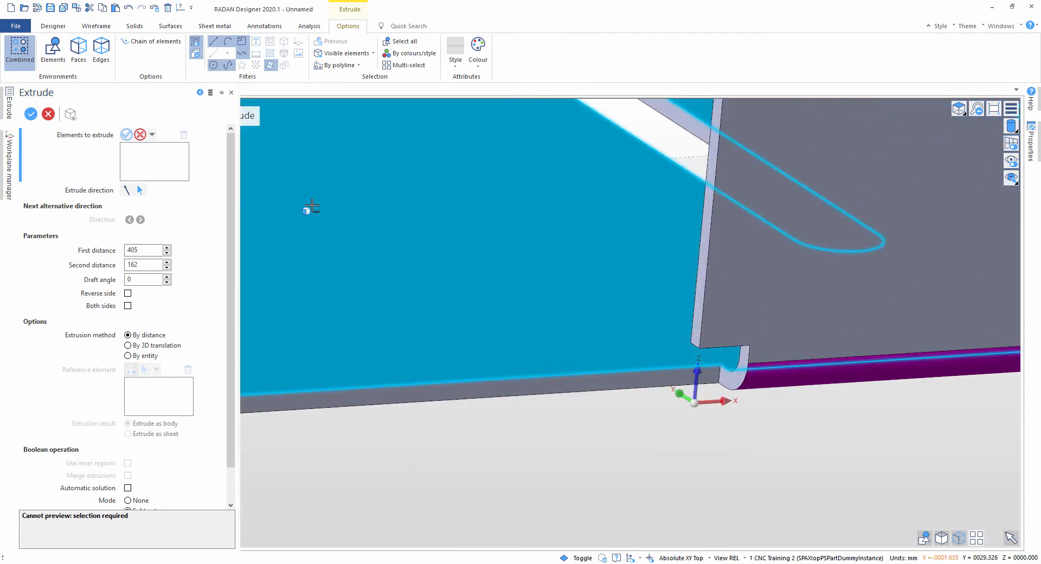
scroll(705, 331, "up", 2)
left_click(696, 339)
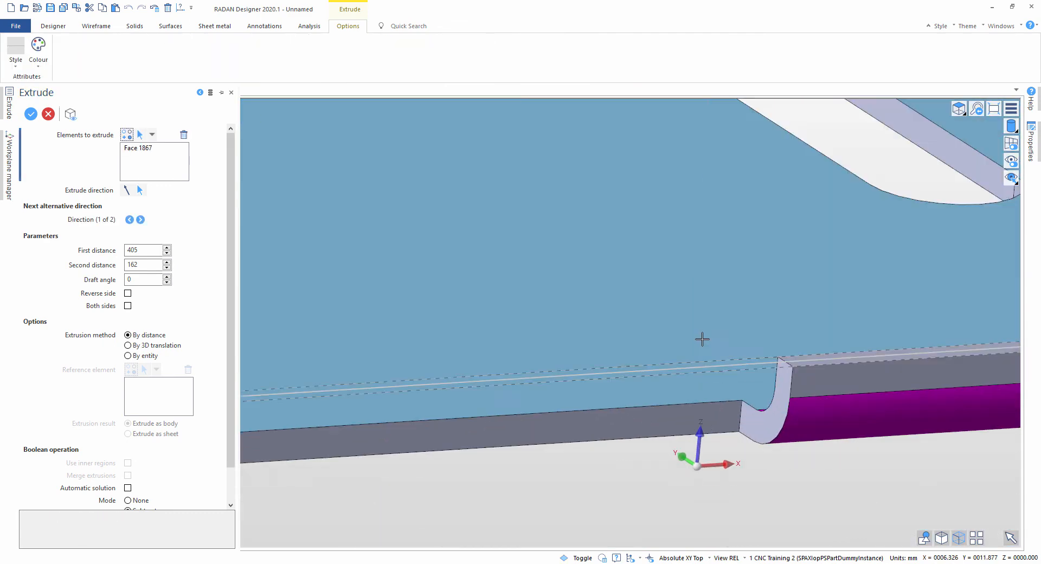
scroll(701, 340, "down", 3)
scroll(627, 343, "up", 2)
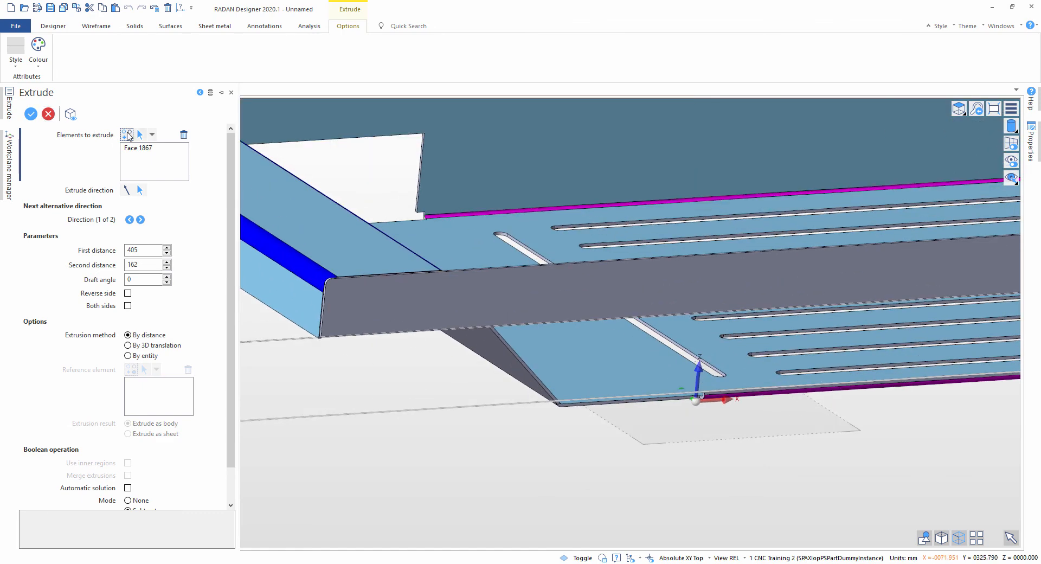
left_click(128, 134)
scroll(420, 250, "up", 5)
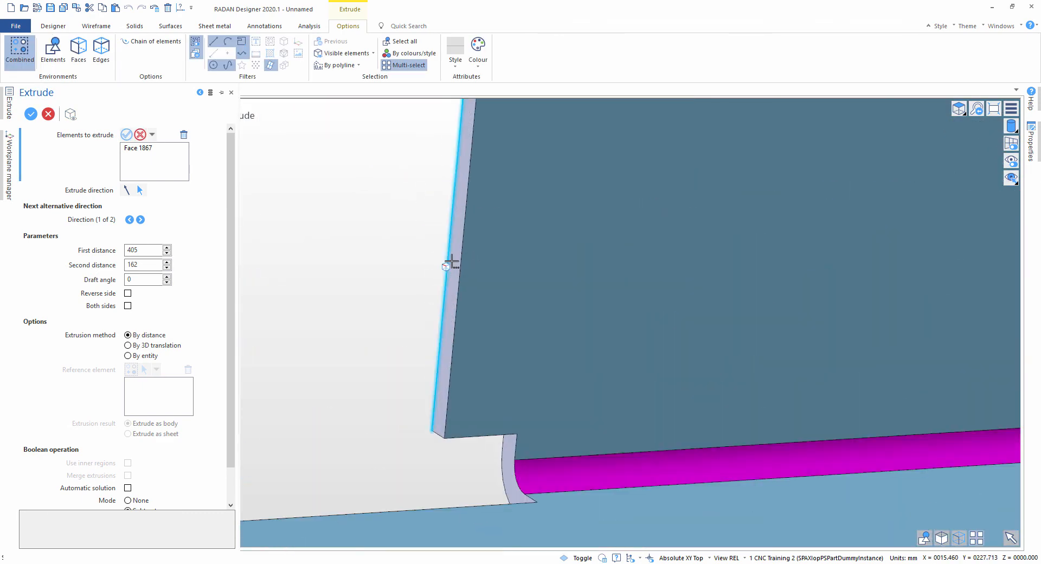
left_click(451, 263)
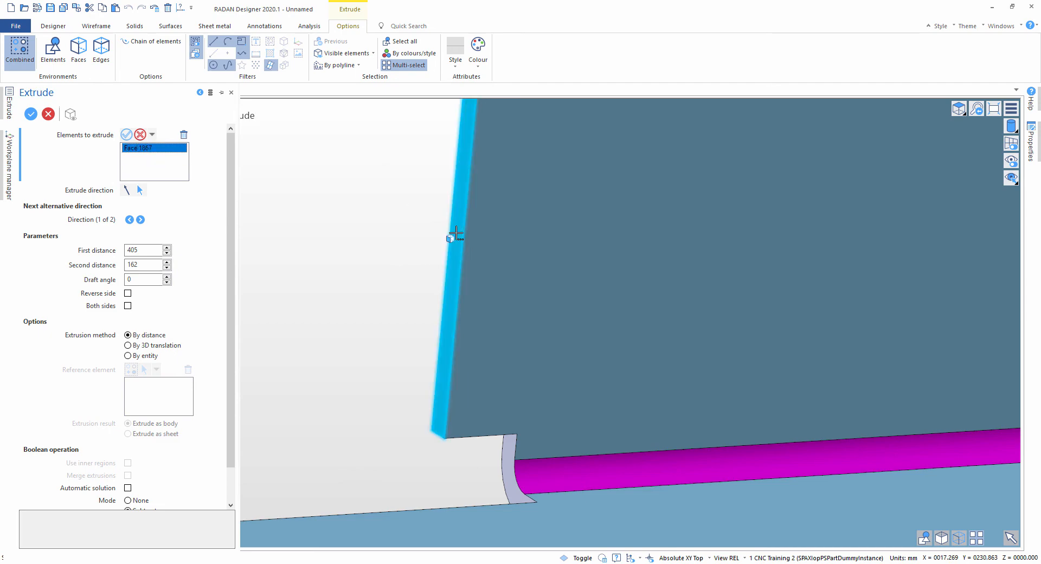
left_click(458, 235)
scroll(455, 234, "down", 3)
left_click(126, 134)
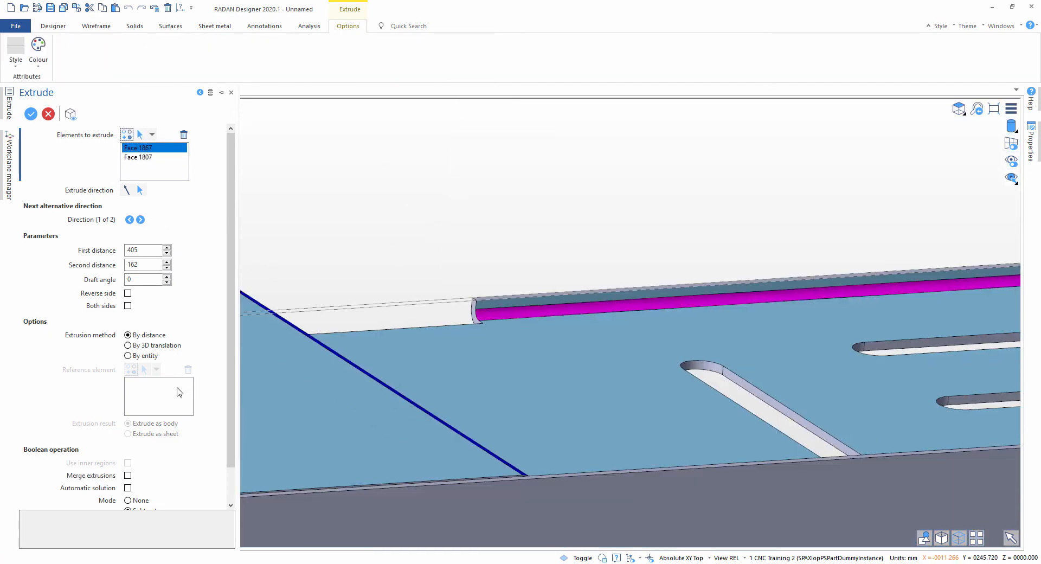
Step: Extrude the notch end faces by entity to the sloped end flange's outer face, with the Boolean mode set to Unite, and finish the command
left_click(128, 356)
scroll(112, 356, "down", 1)
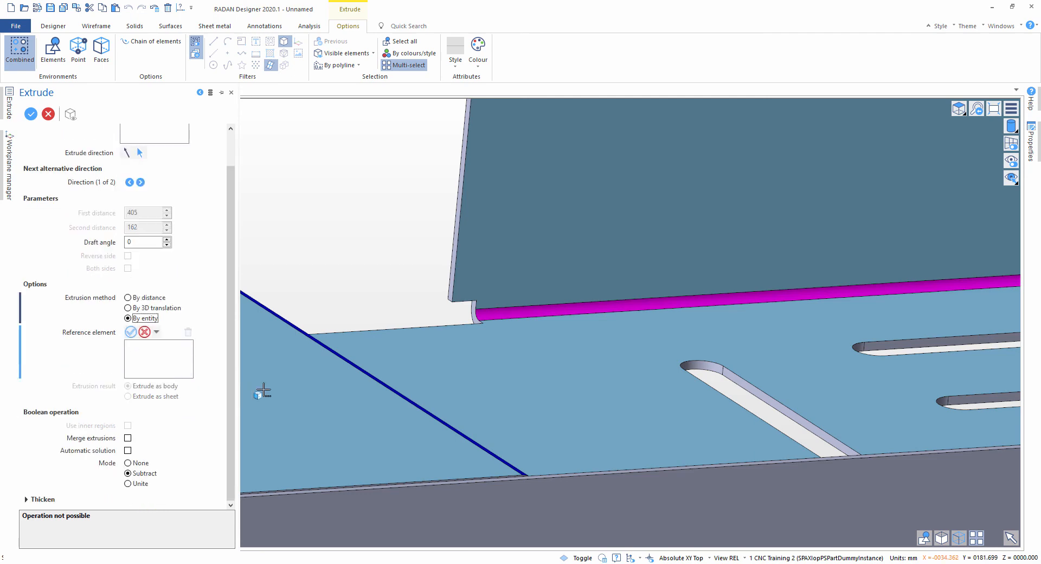
scroll(297, 382, "down", 5)
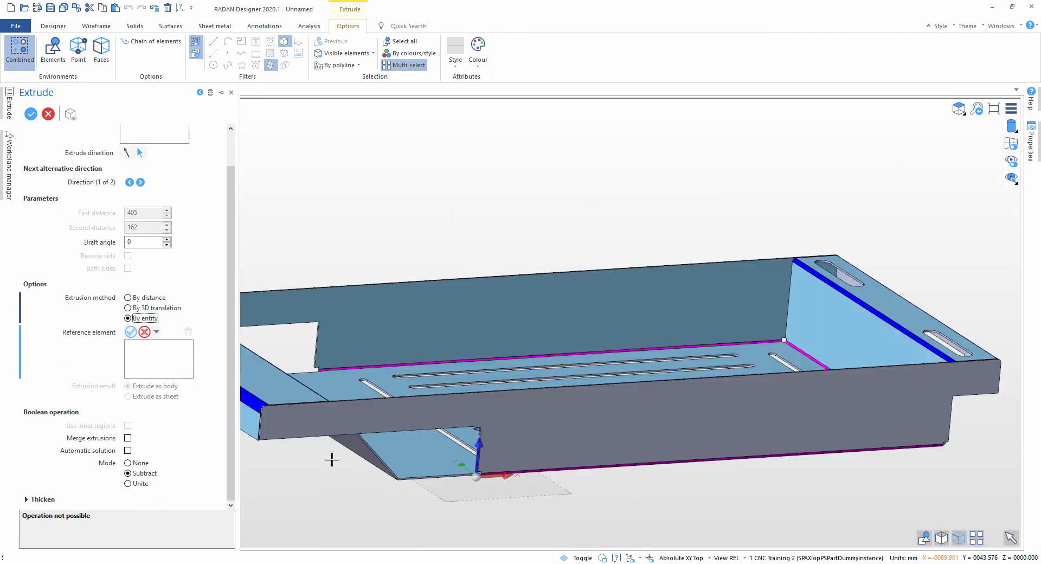
scroll(424, 394, "up", 5)
left_click(102, 48)
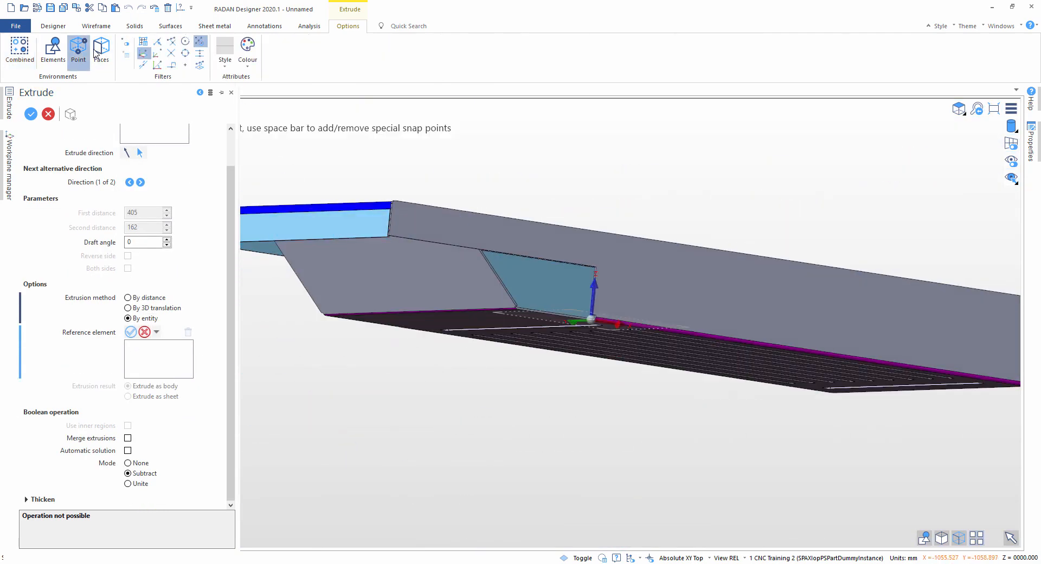
left_click(434, 272)
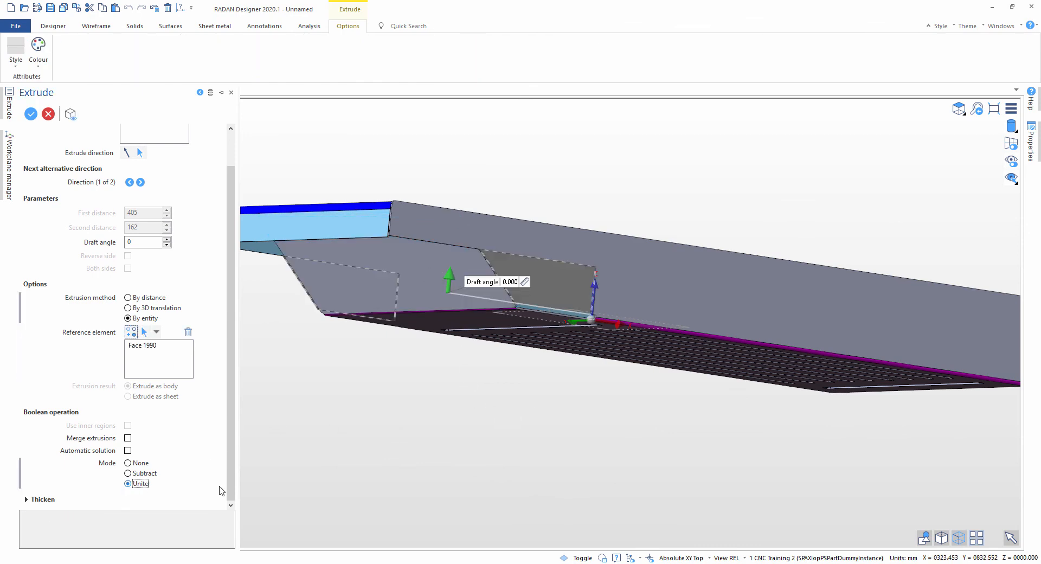
right_click(473, 455)
scroll(509, 270, "up", 5)
middle_click_drag(535, 290, 567, 239)
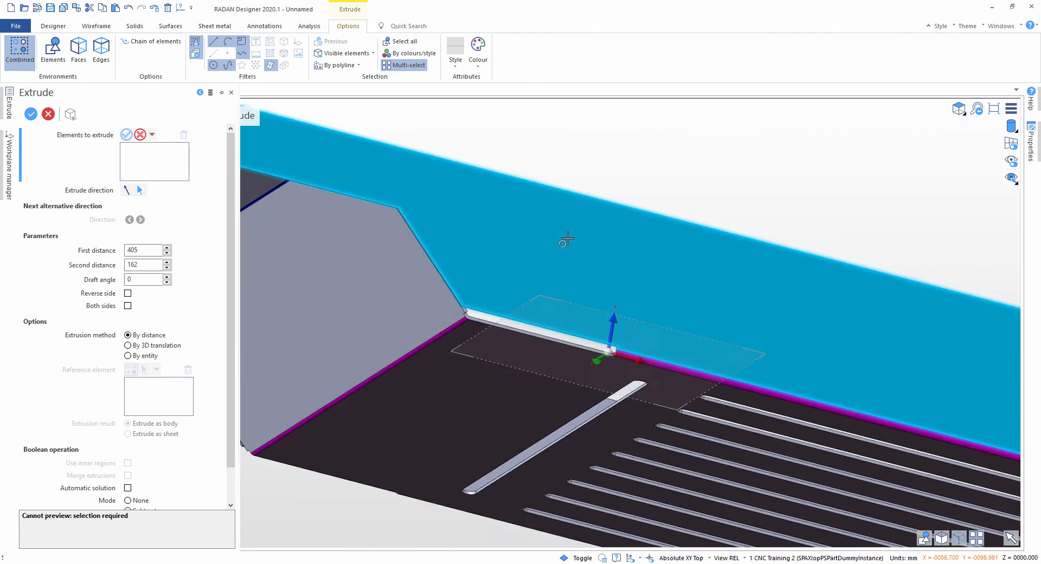
key("Escape")
Step: Move the end face of the near side wall's bend 51 mm along Z to the corner of the sloped end flange
scroll(659, 382, "up", 5)
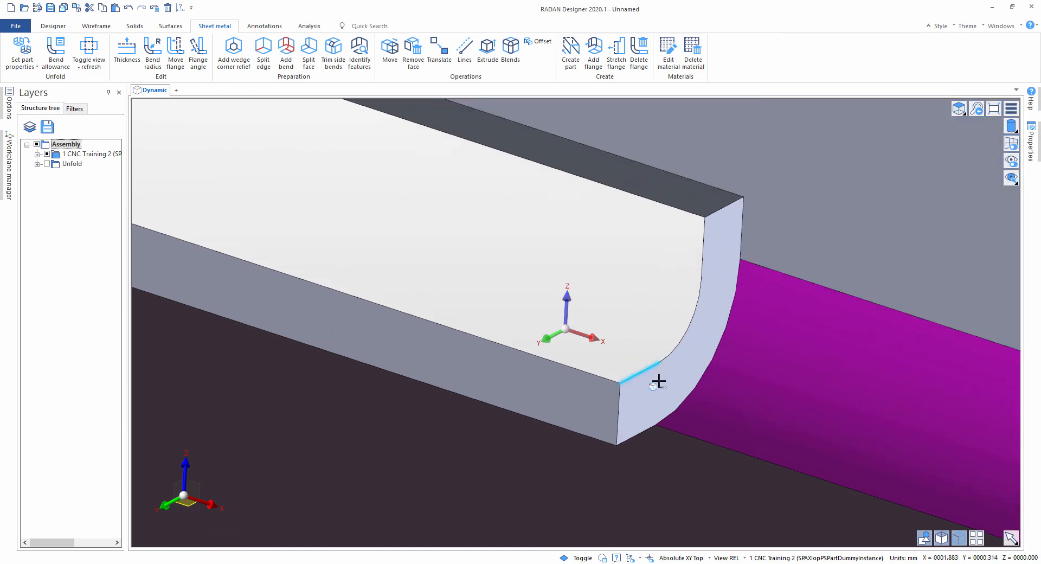
left_click(658, 382)
scroll(655, 388, "down", 3)
left_click(693, 343)
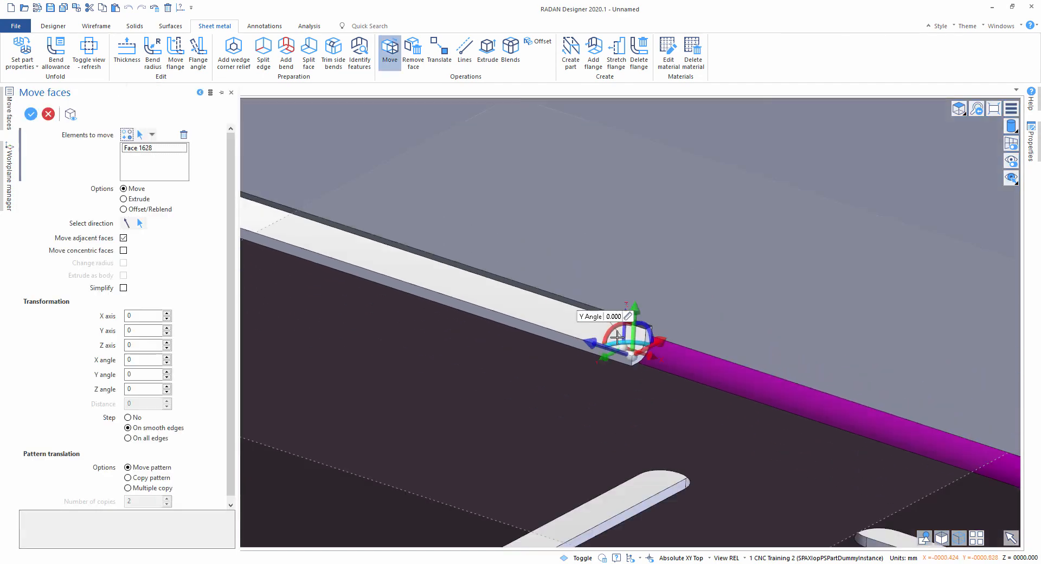
middle_click_drag(521, 286, 825, 307)
left_click_drag(893, 364, 440, 226)
scroll(472, 257, "down", 5)
middle_click_drag(458, 340, 564, 296)
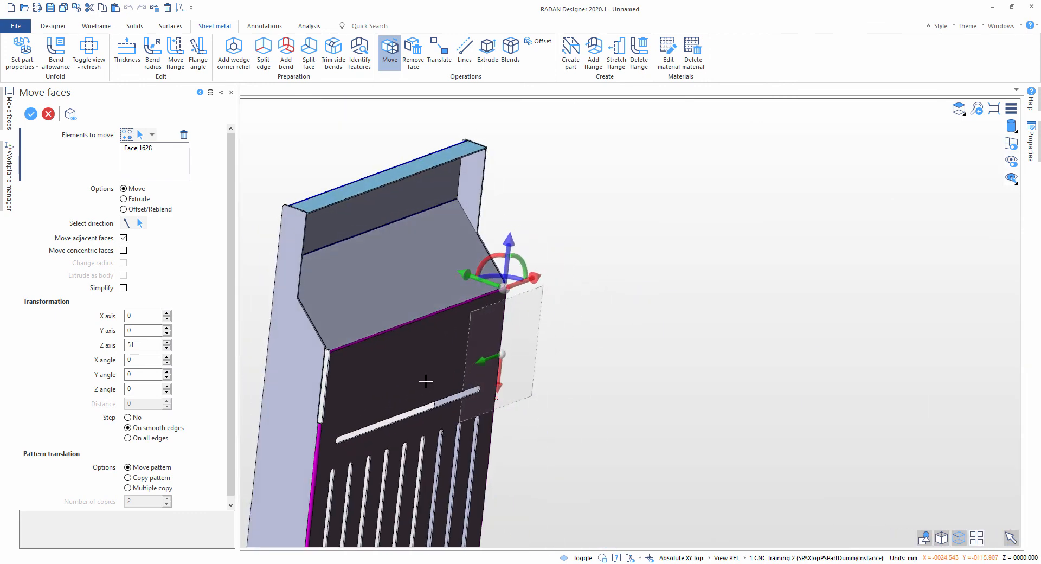
right_click(425, 381)
Step: Move the end face of the far side wall's bend 51 mm along Z to the sloped flange's corner
scroll(326, 415, "up", 10)
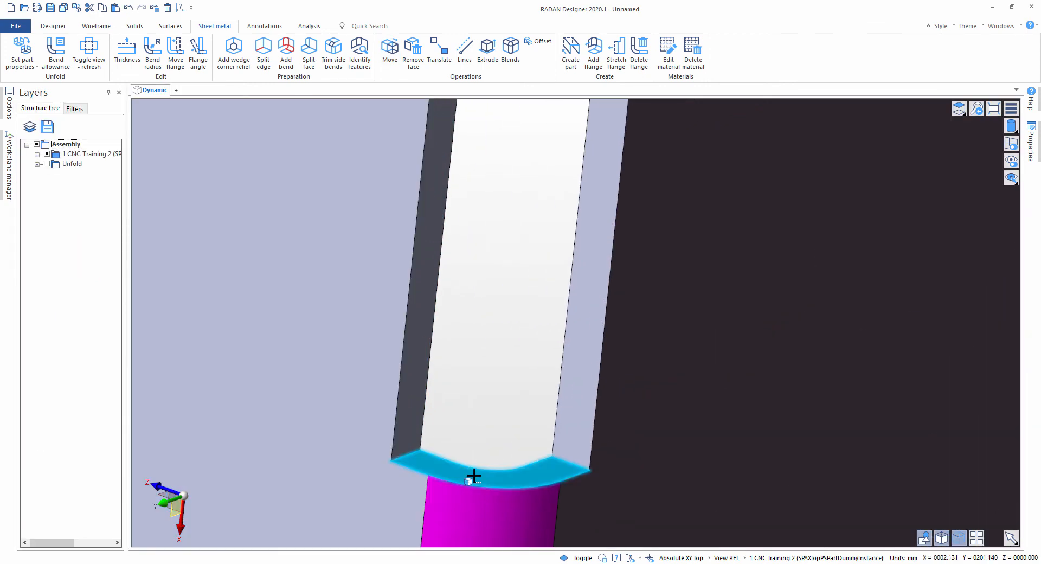
left_click(469, 476)
middle_click_drag(469, 476, 496, 367)
scroll(496, 366, "down", 2)
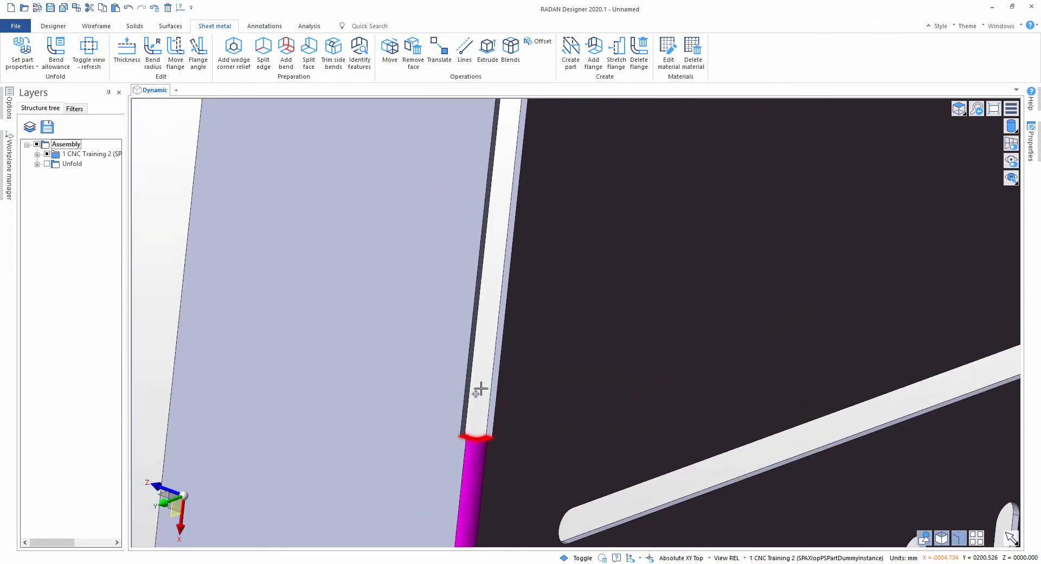
left_click(389, 51)
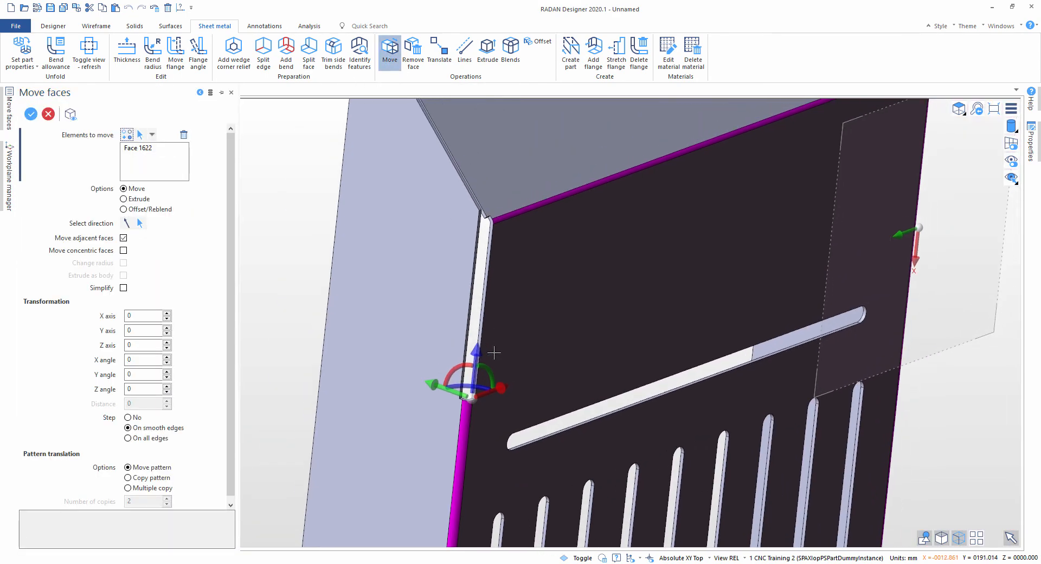
left_click_drag(479, 358, 496, 219)
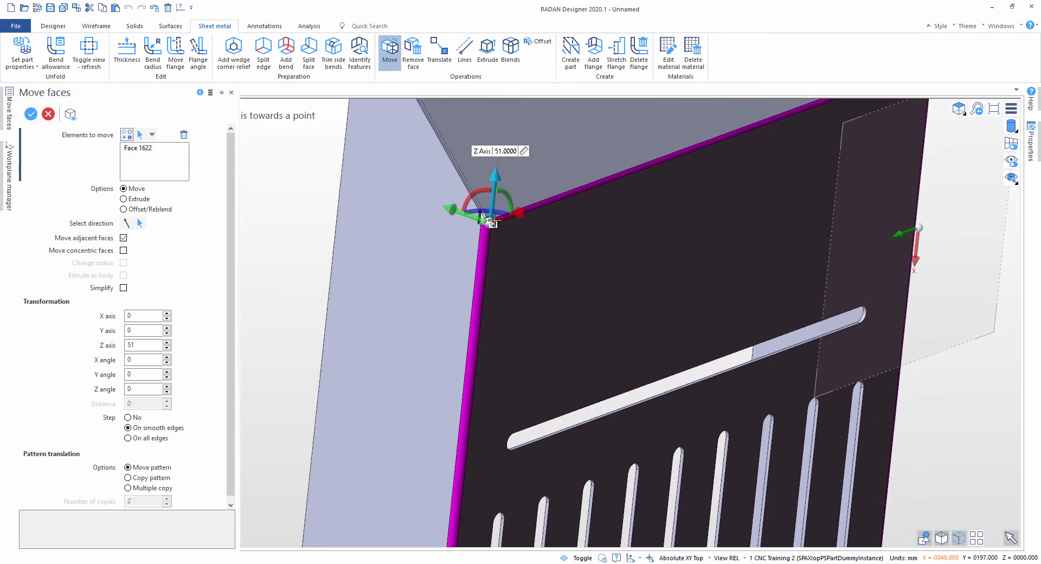
left_click(31, 114)
Step: Examine the tray's extended side walls and bends in 3D, then check the part in the unfolded view and return to the folded one
middle_click_drag(532, 248, 509, 307)
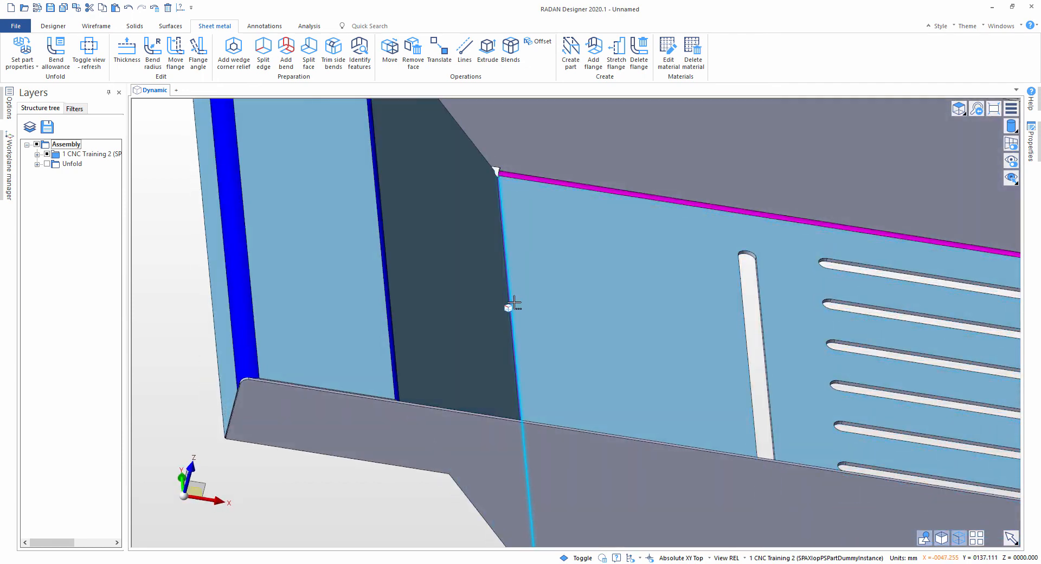
scroll(533, 301, "down", 4)
scroll(580, 298, "down", 3)
middle_click_drag(580, 298, 672, 414)
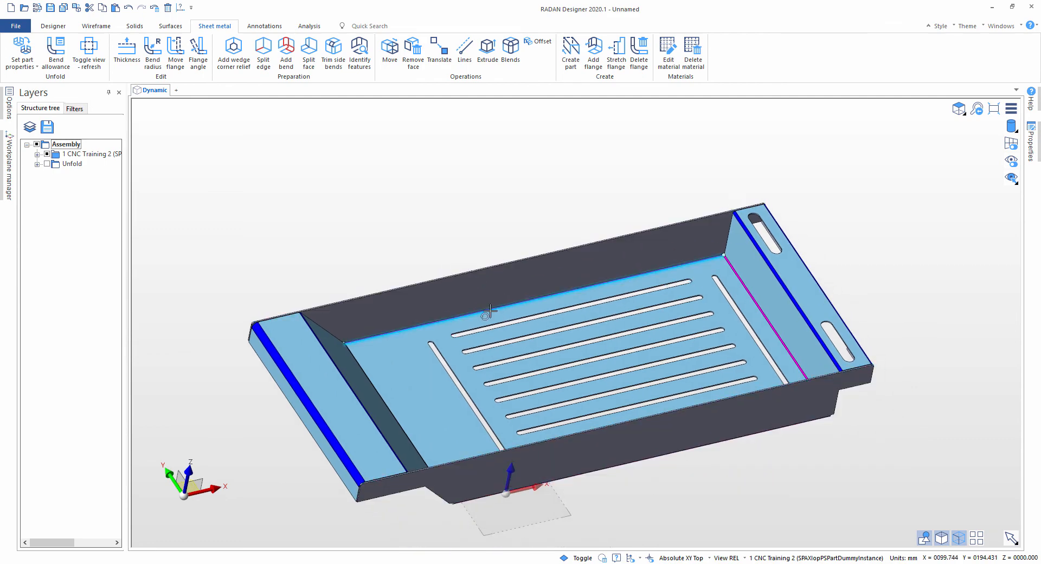
scroll(490, 350, "up", 3)
middle_click_drag(490, 350, 488, 325)
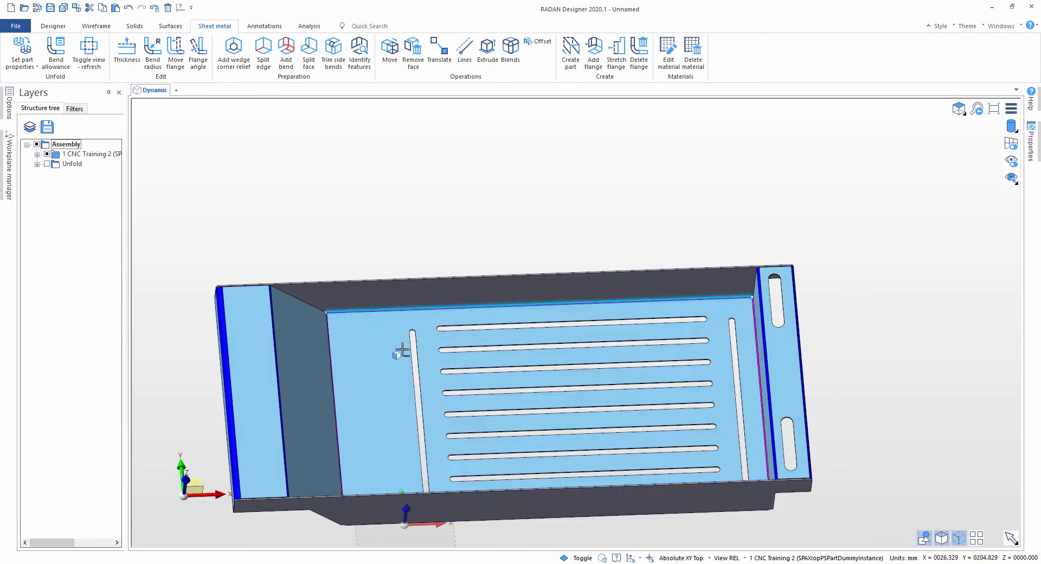
middle_click_drag(435, 434, 427, 216)
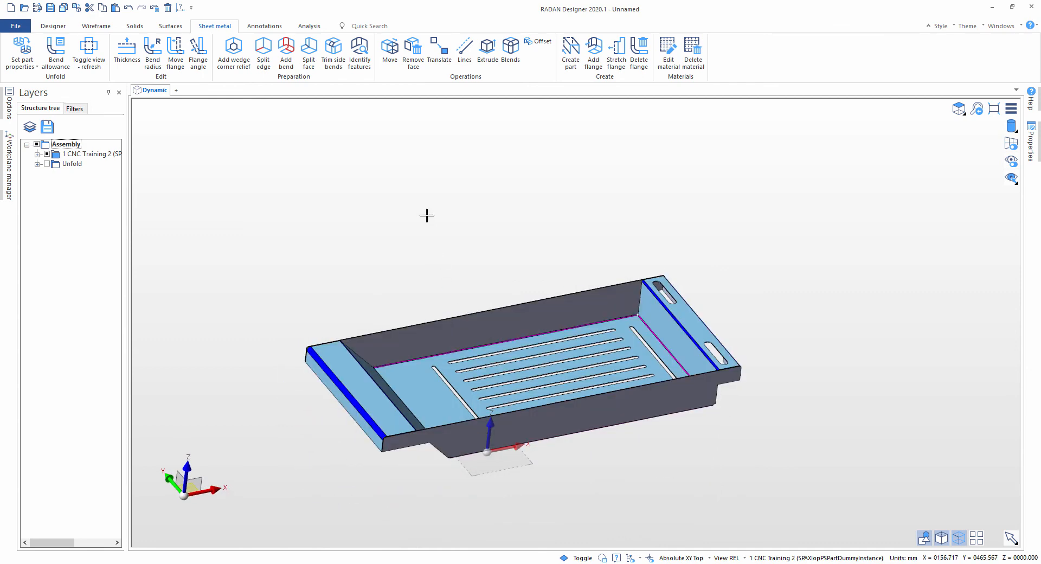
left_click(90, 52)
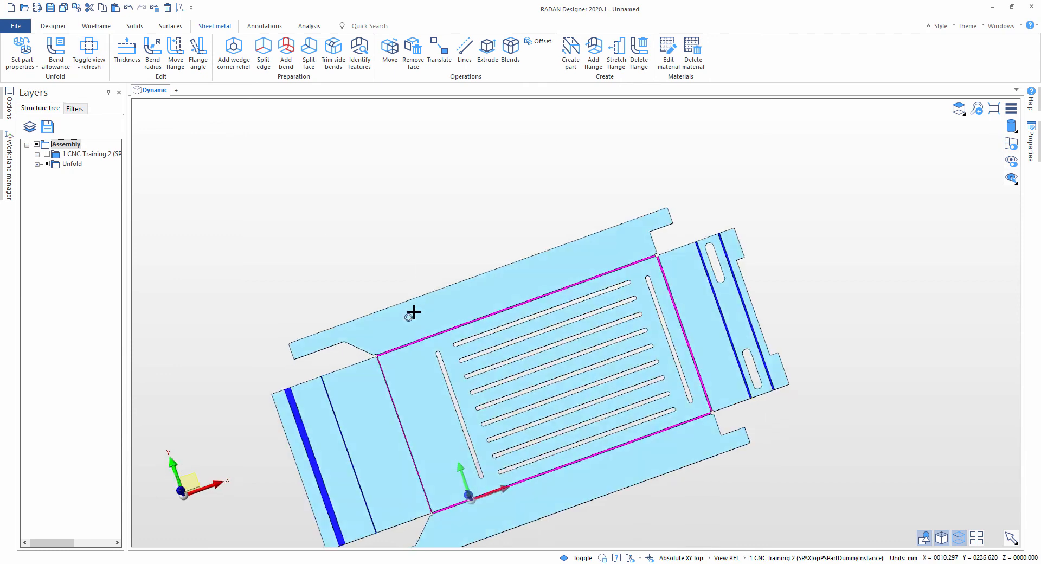
left_click(100, 58)
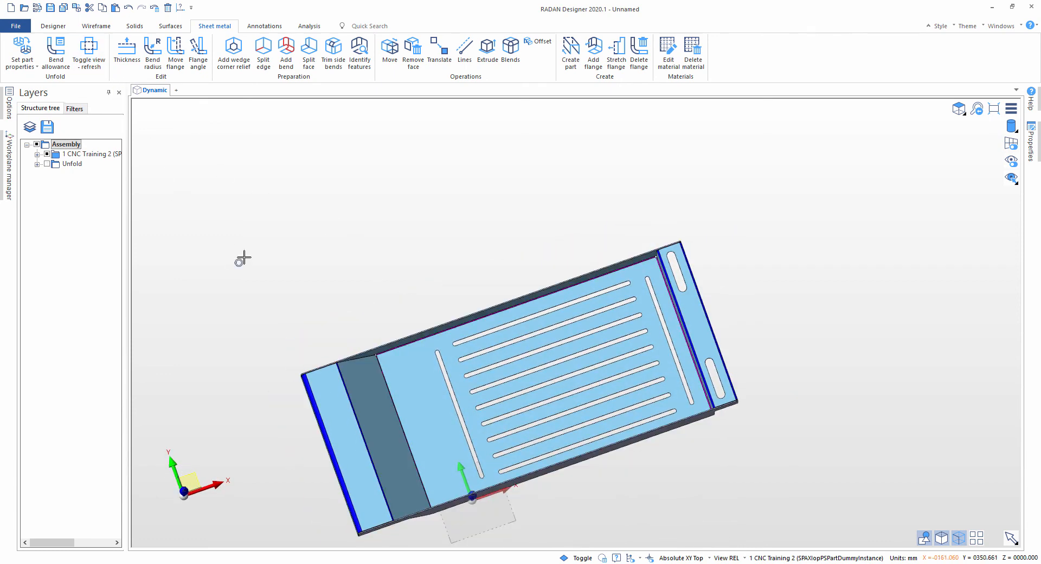
middle_click_drag(244, 206, 254, 185)
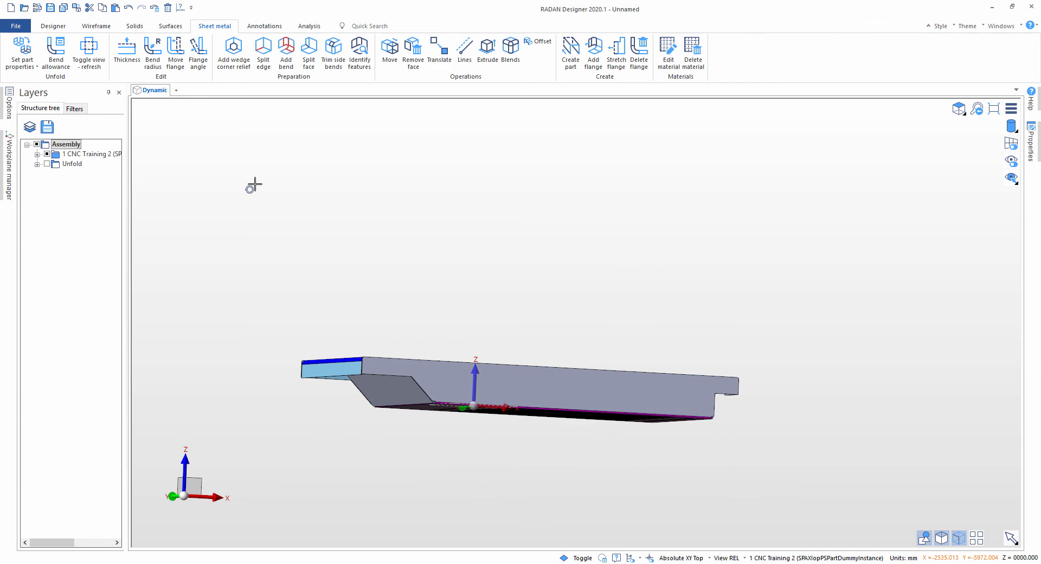